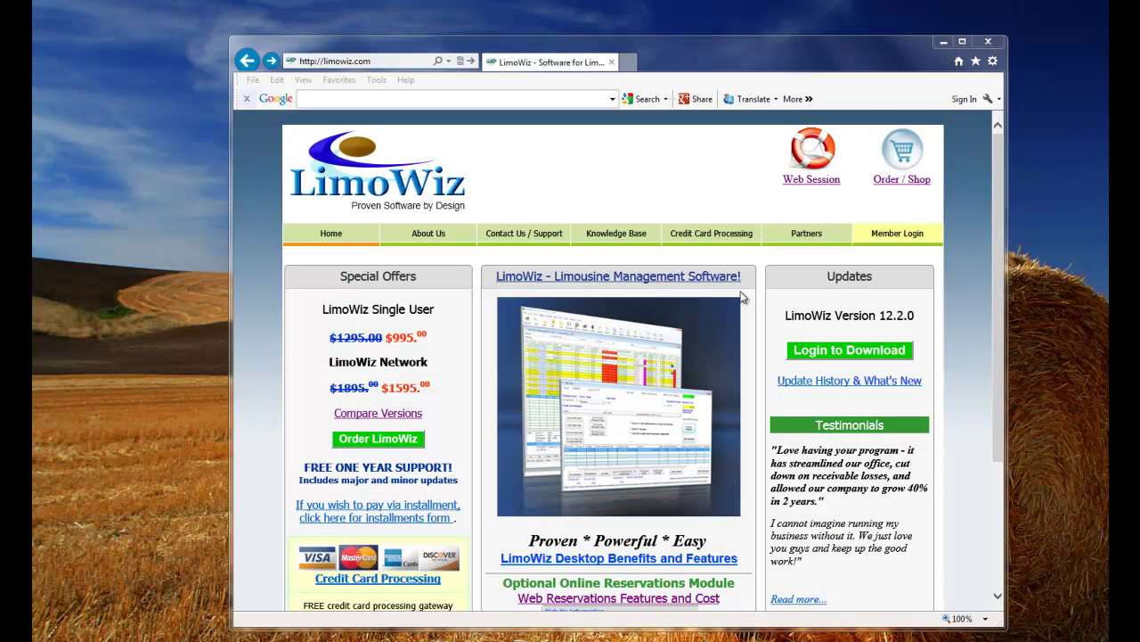
Open the LimoWiz free trial page on limowiz.com and review its 100-trip/500-run trial limits.
click(365, 62)
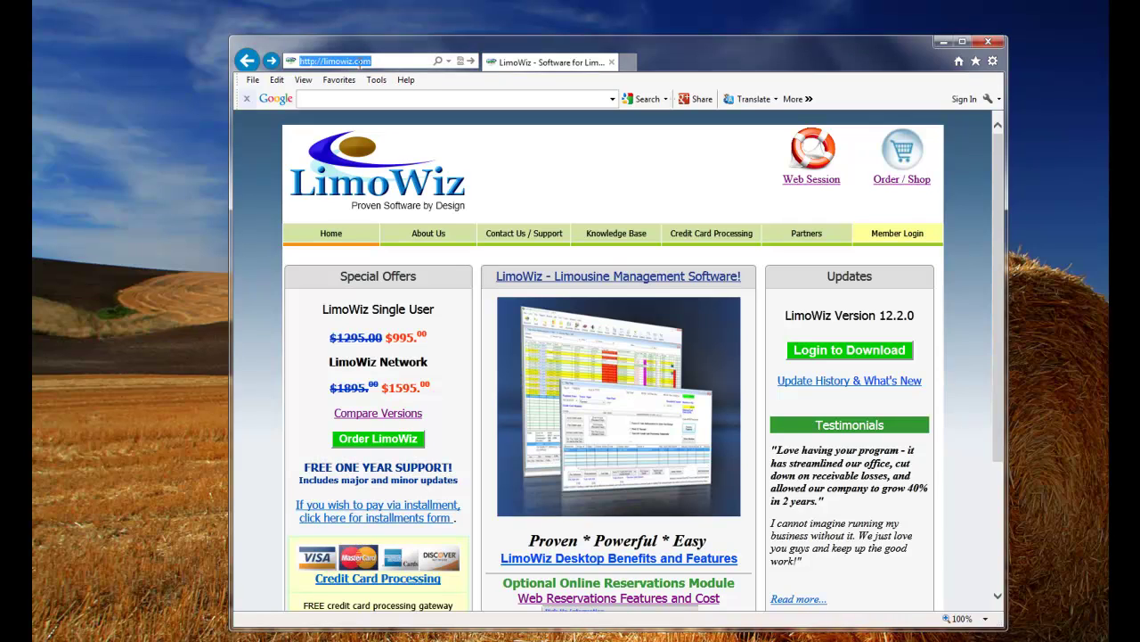
drag(995, 257, 998, 354)
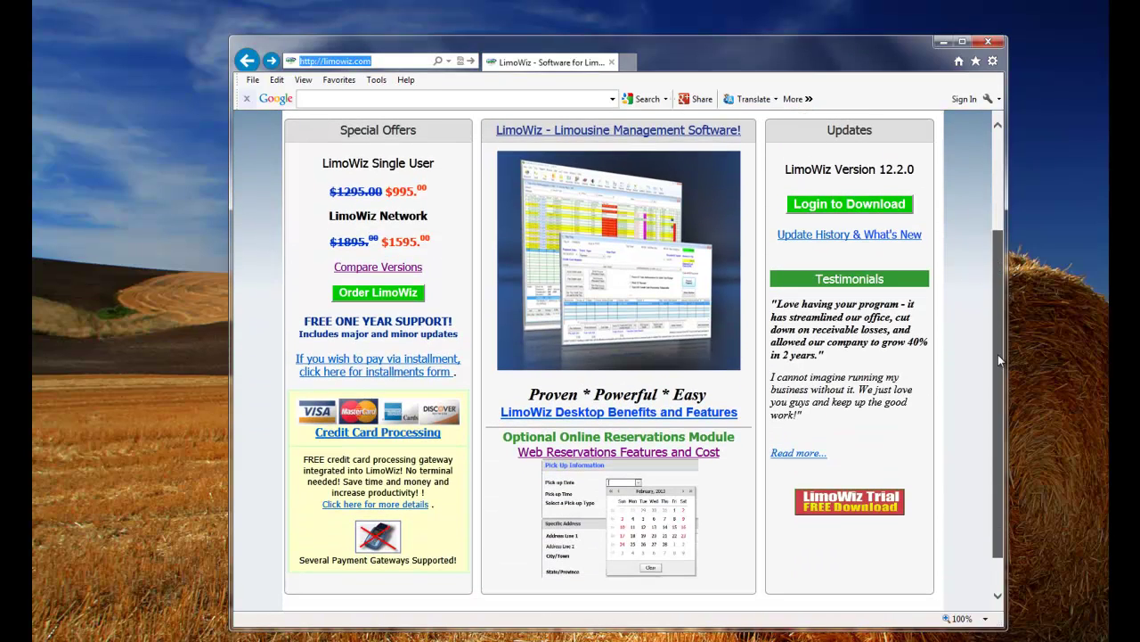
click(864, 505)
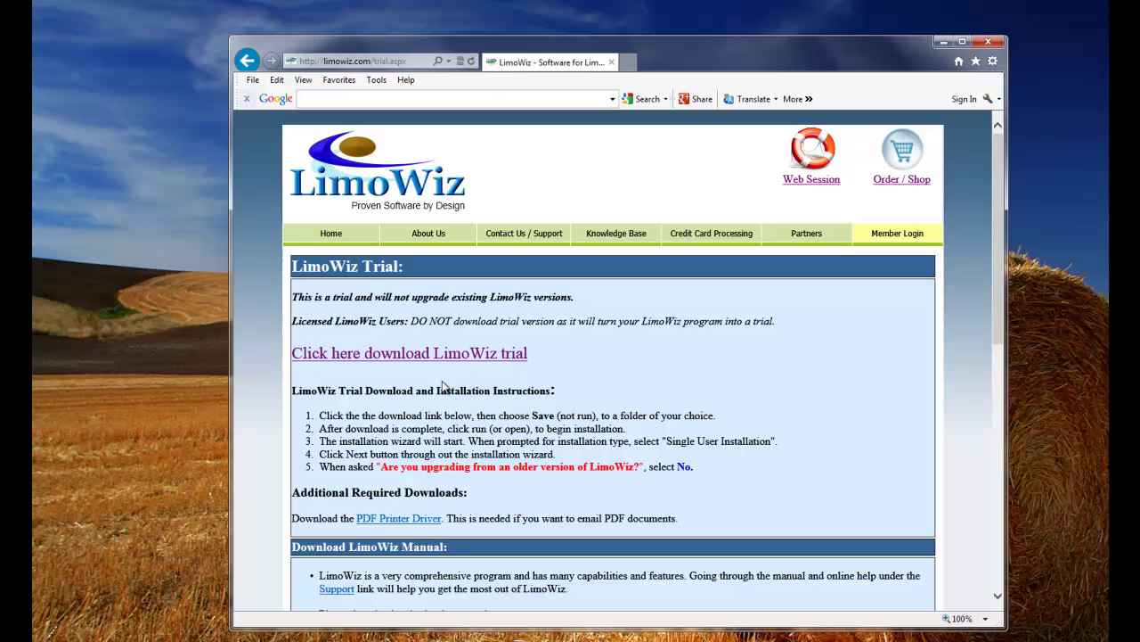
drag(997, 217, 1005, 368)
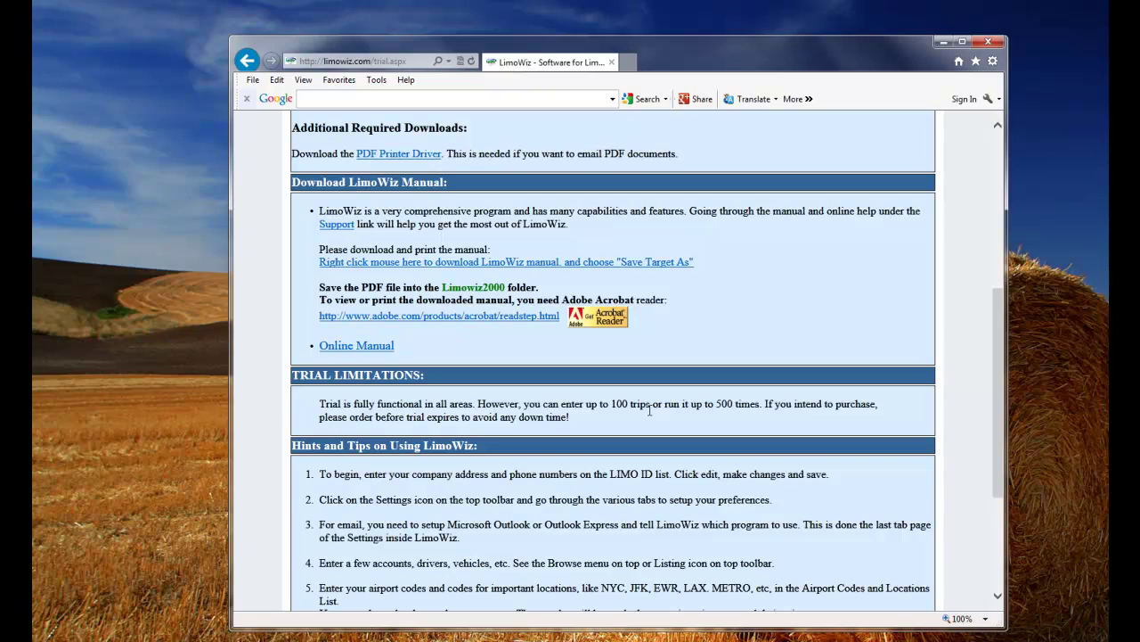
drag(759, 406, 490, 407)
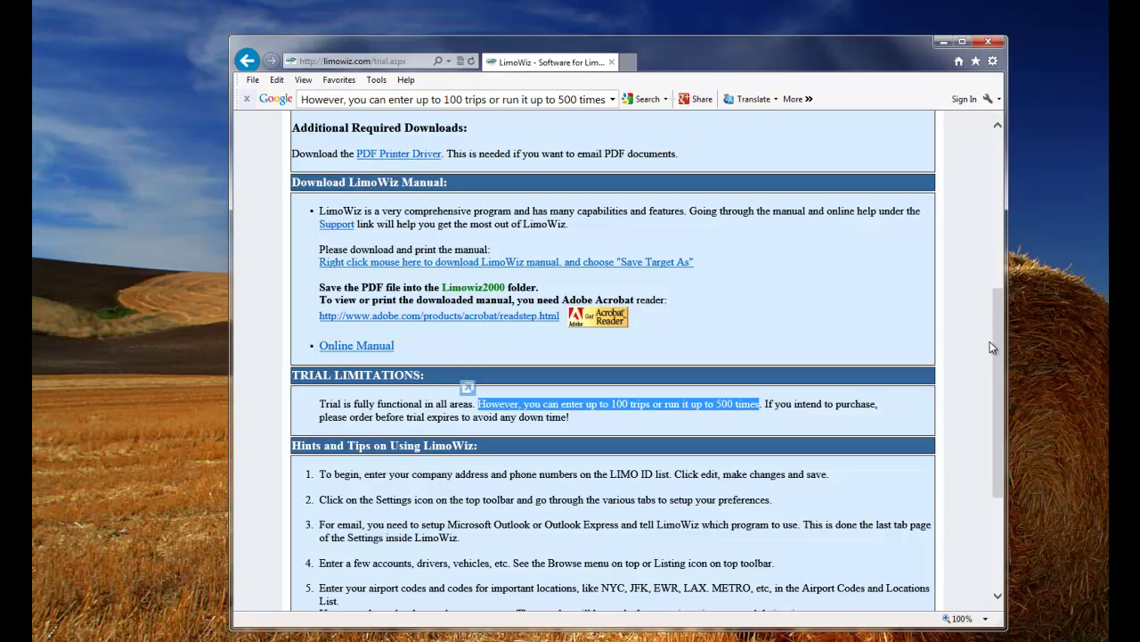
drag(991, 346, 971, 242)
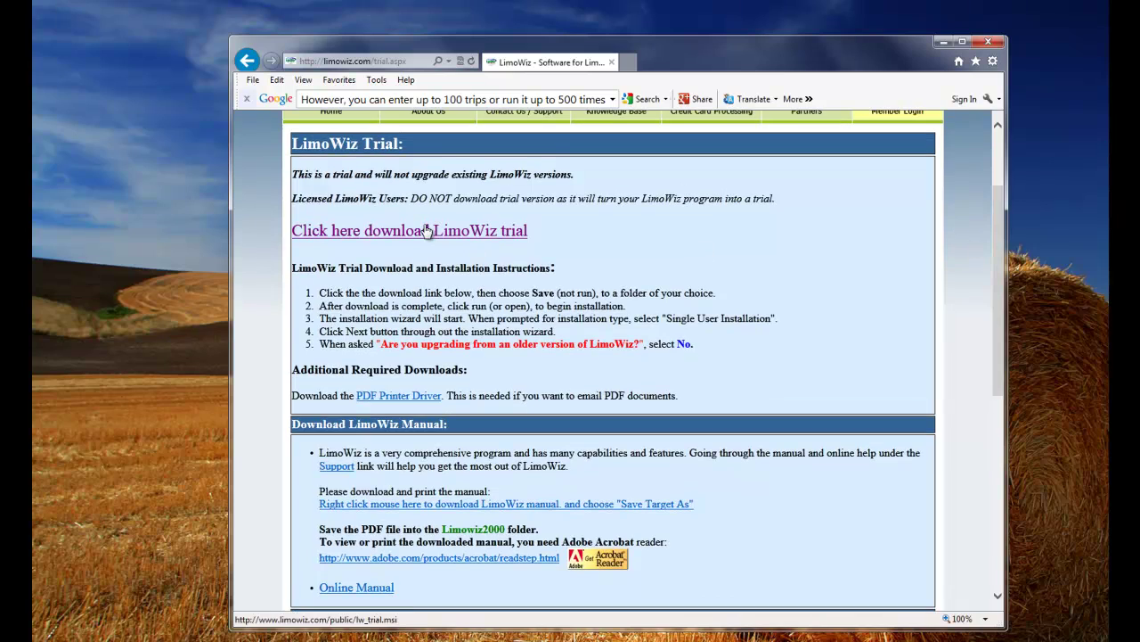
Download, save and launch the lw_trial.msi installer.
click(427, 231)
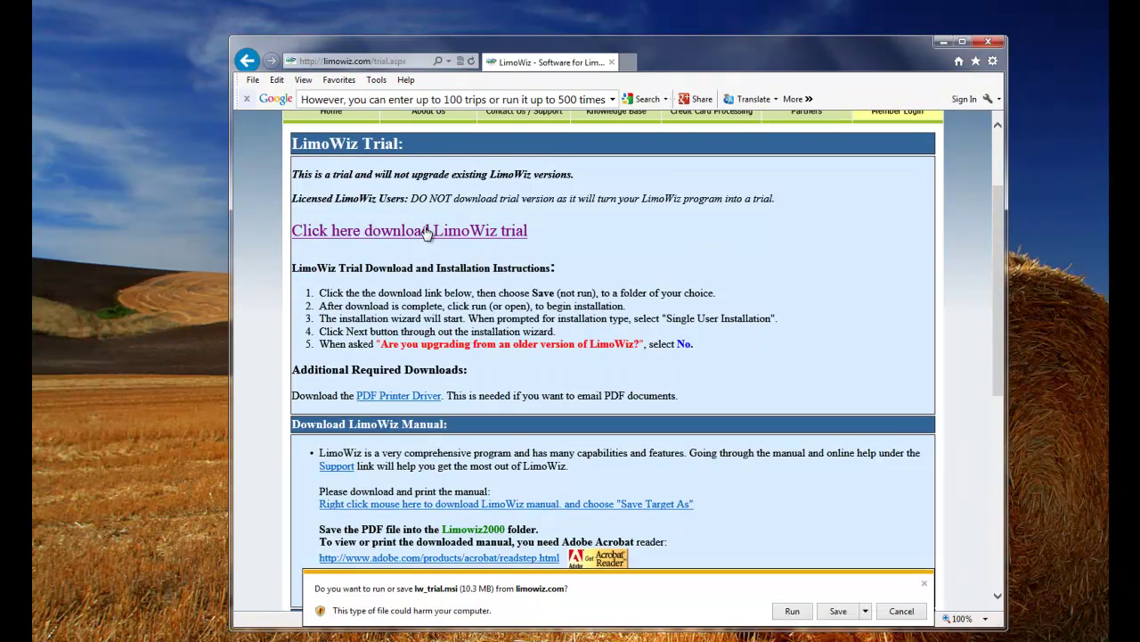
click(838, 611)
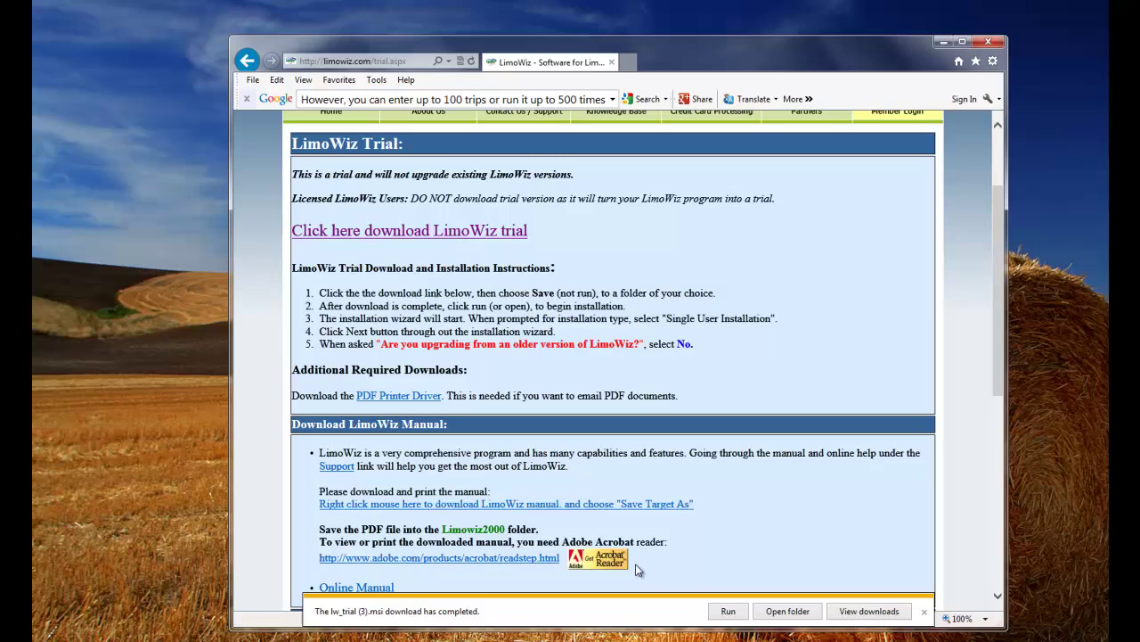
click(729, 613)
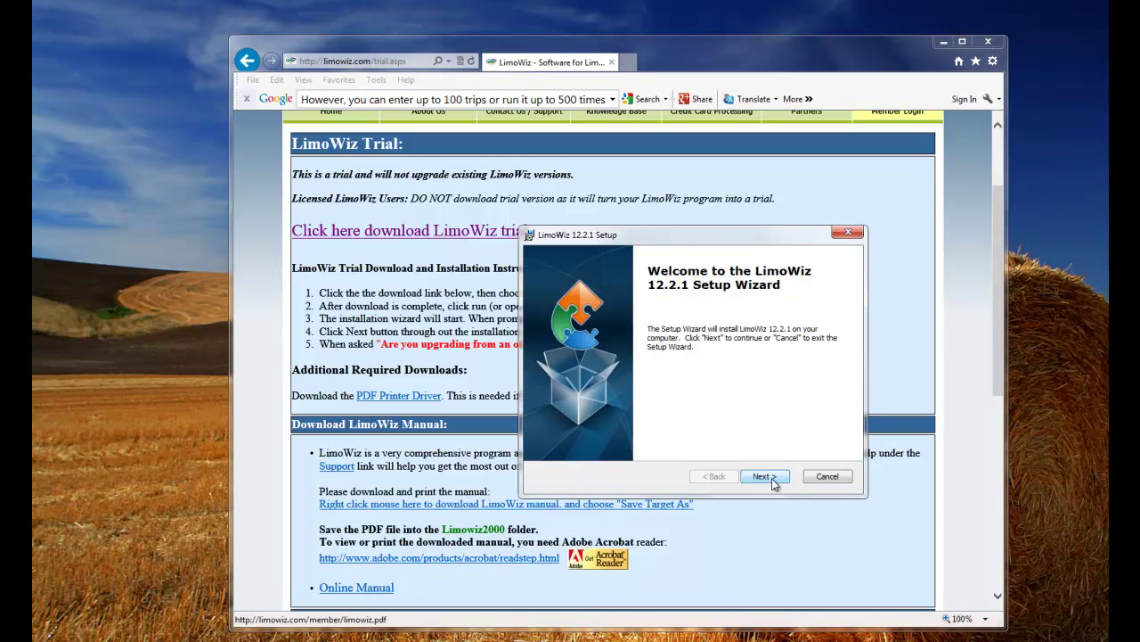
Install LimoWiz 12.2.1 with the default folder, accepted licence and all three shortcuts.
click(762, 476)
click(768, 477)
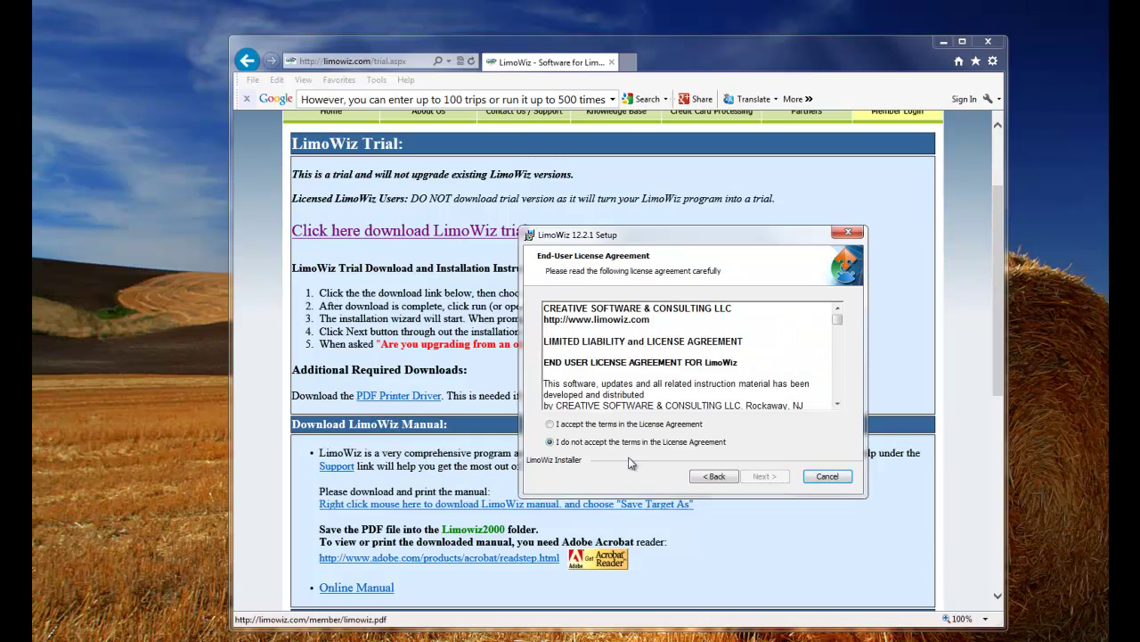
click(602, 425)
click(766, 477)
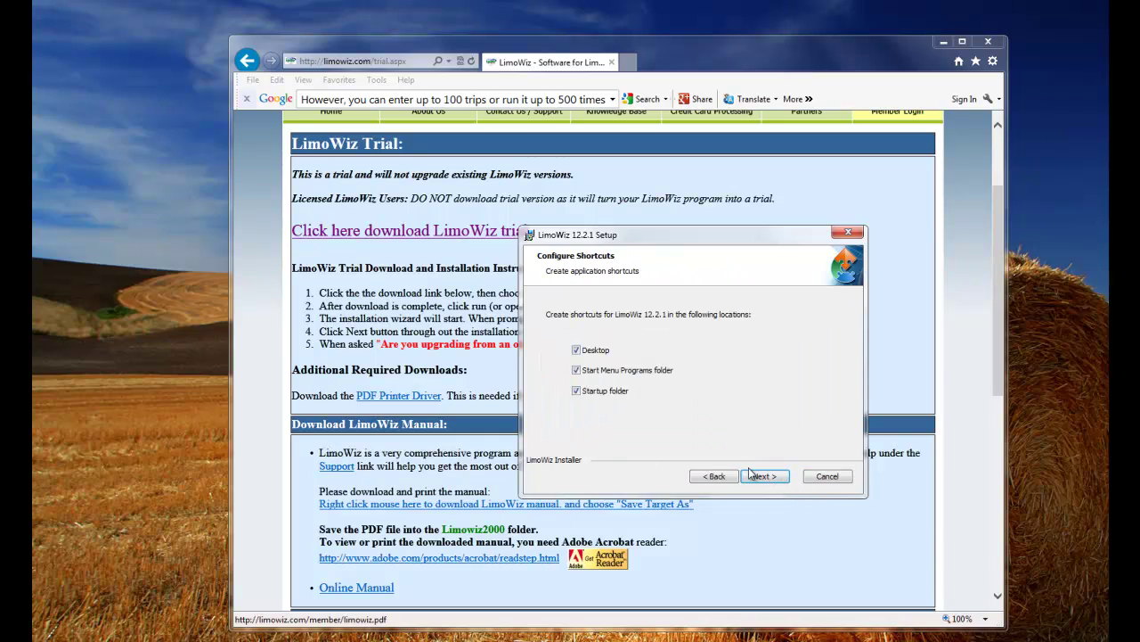
click(768, 480)
click(766, 478)
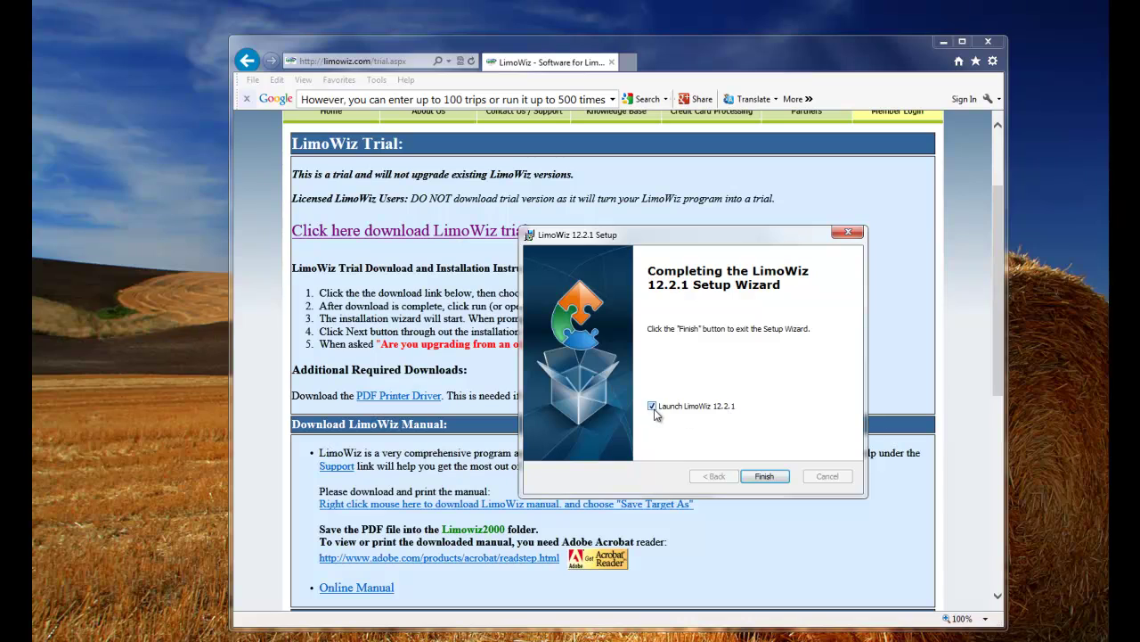
Finish setup, approve the data update and build the data files in C:\limowiz2000.
click(778, 477)
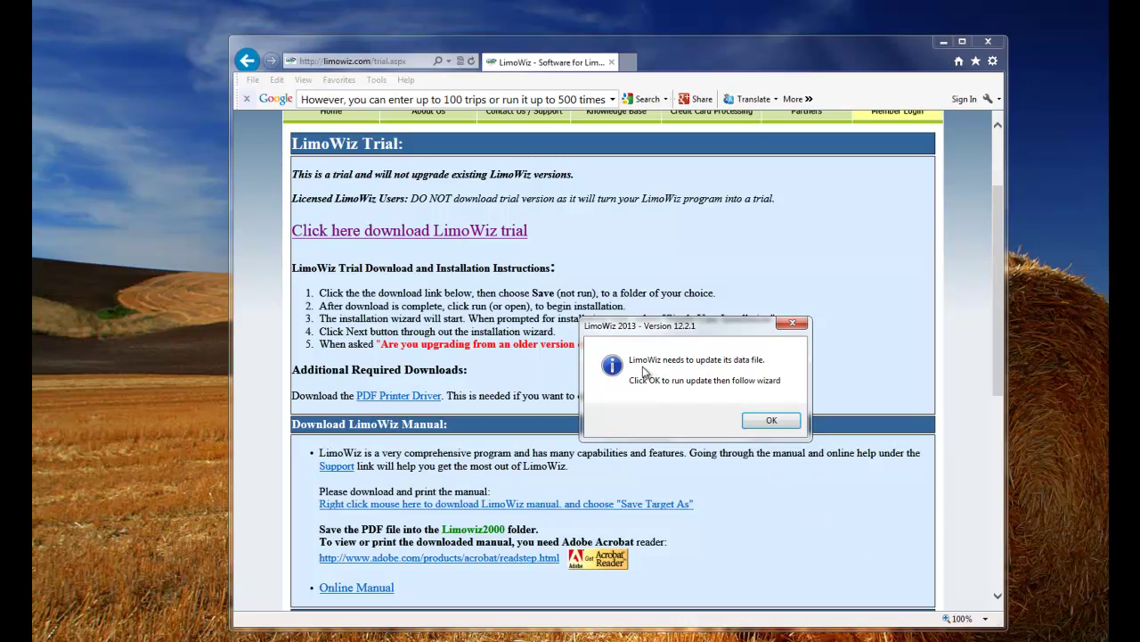
click(774, 421)
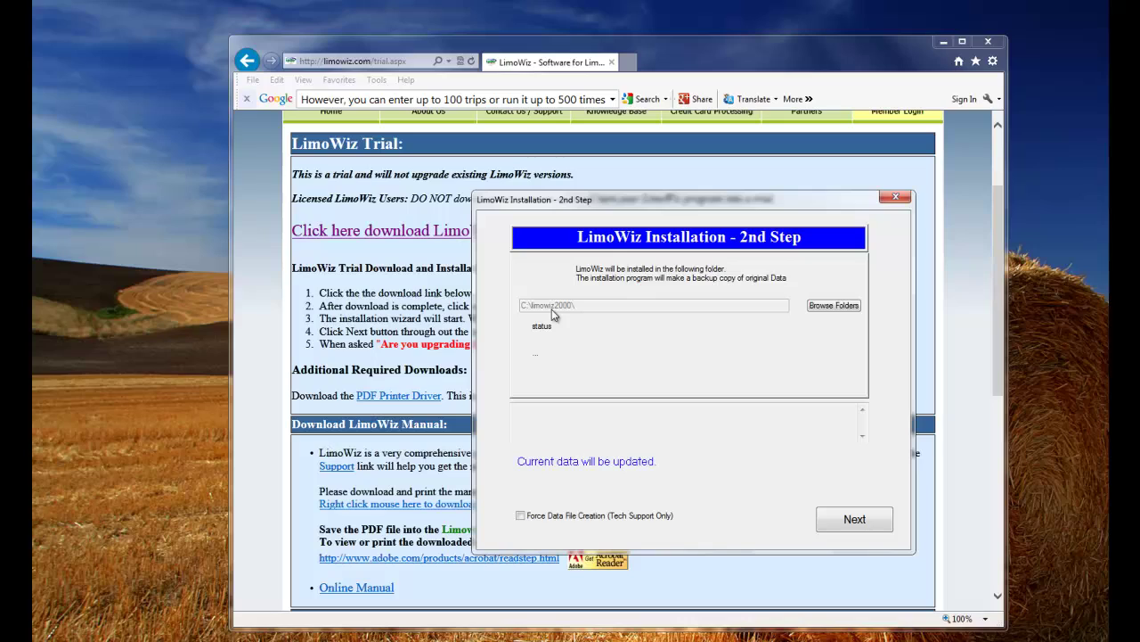
click(864, 522)
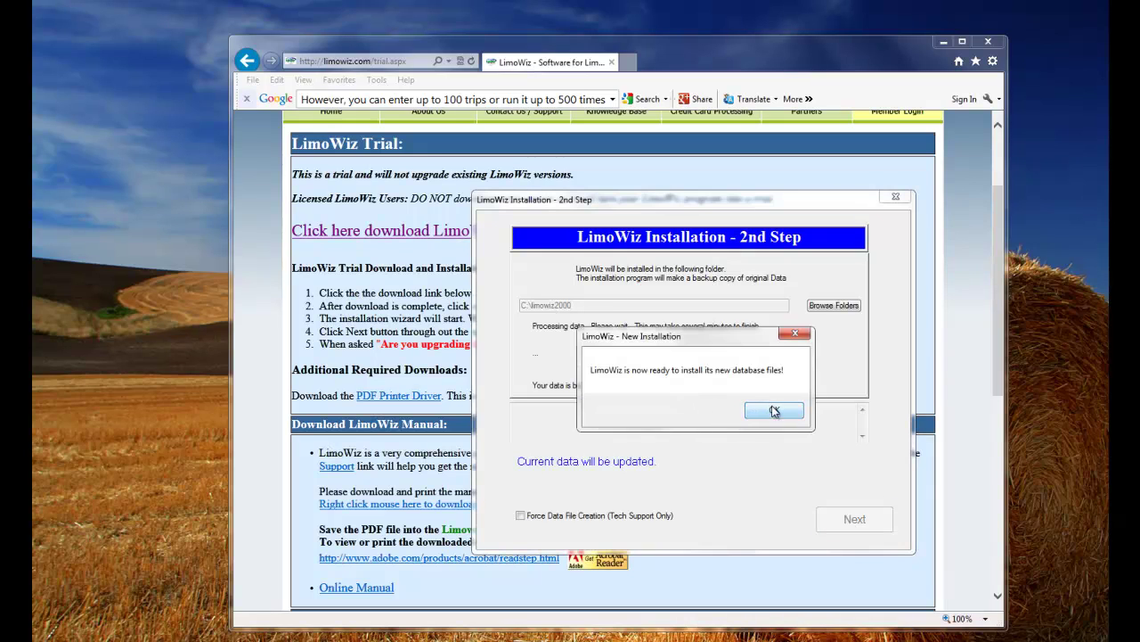
click(775, 410)
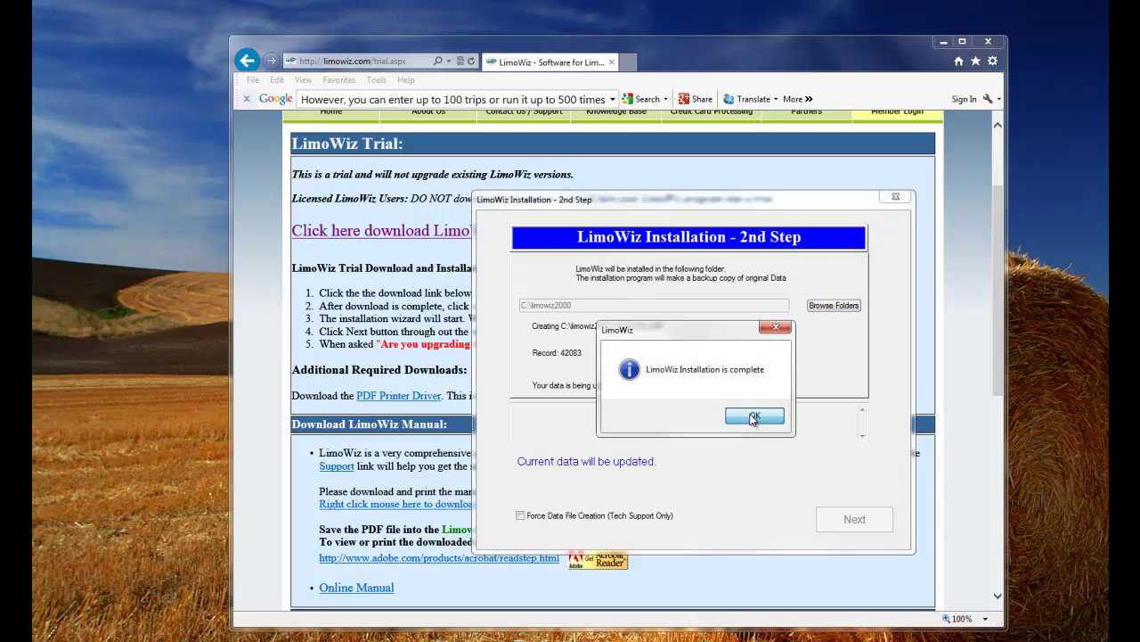
click(754, 418)
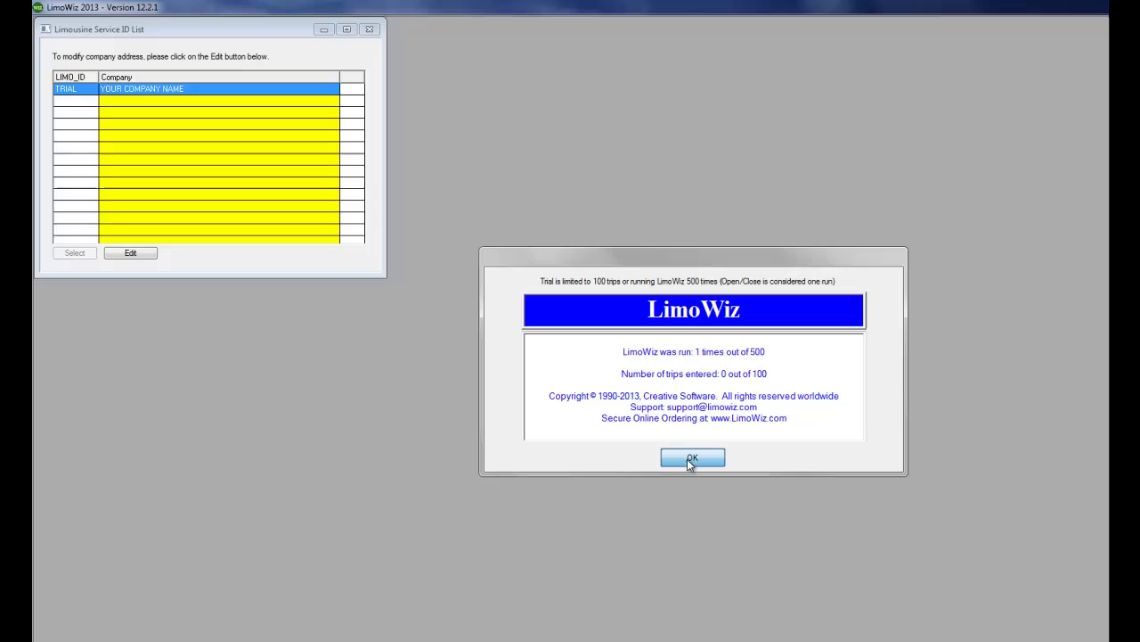
Dismiss the trial notice and log in with the trial user ID and password.
click(691, 458)
click(815, 347)
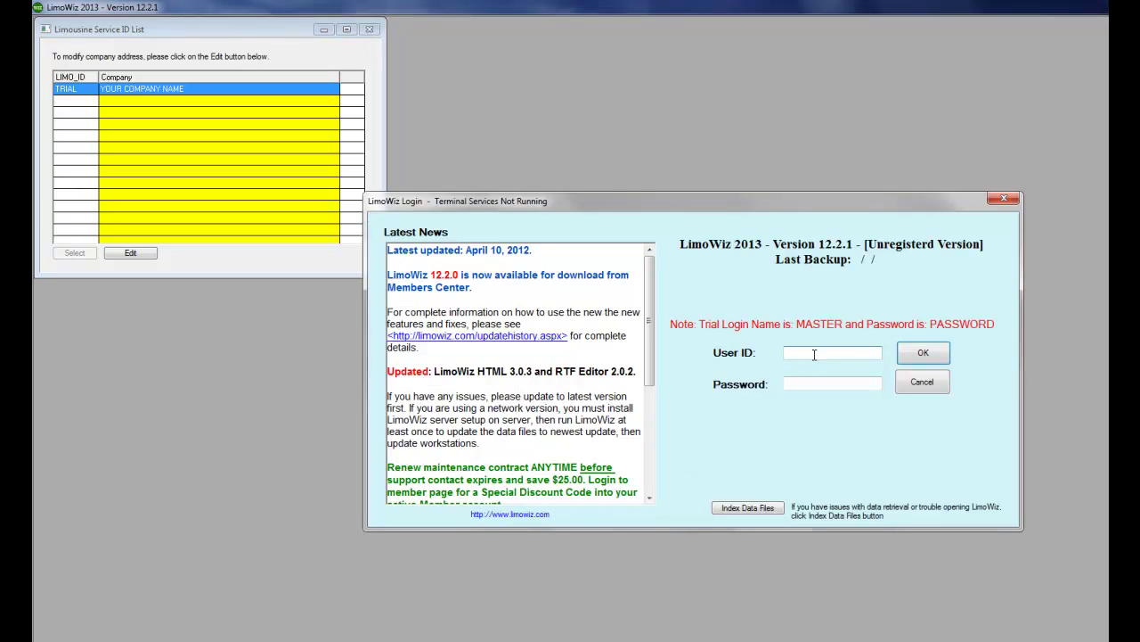
text(MASTER)
key(Tab)
text(PASSWORD)
click(925, 353)
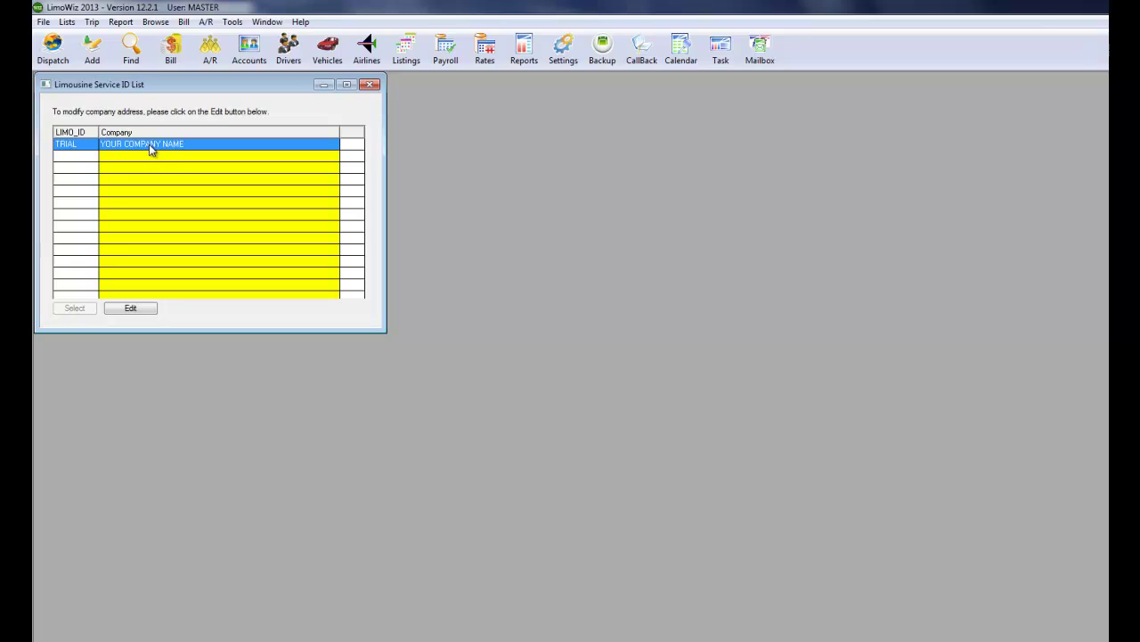
Edit the TRIAL record and change the company name to MY GREAT RIDE LIMO SERVICE.
click(132, 308)
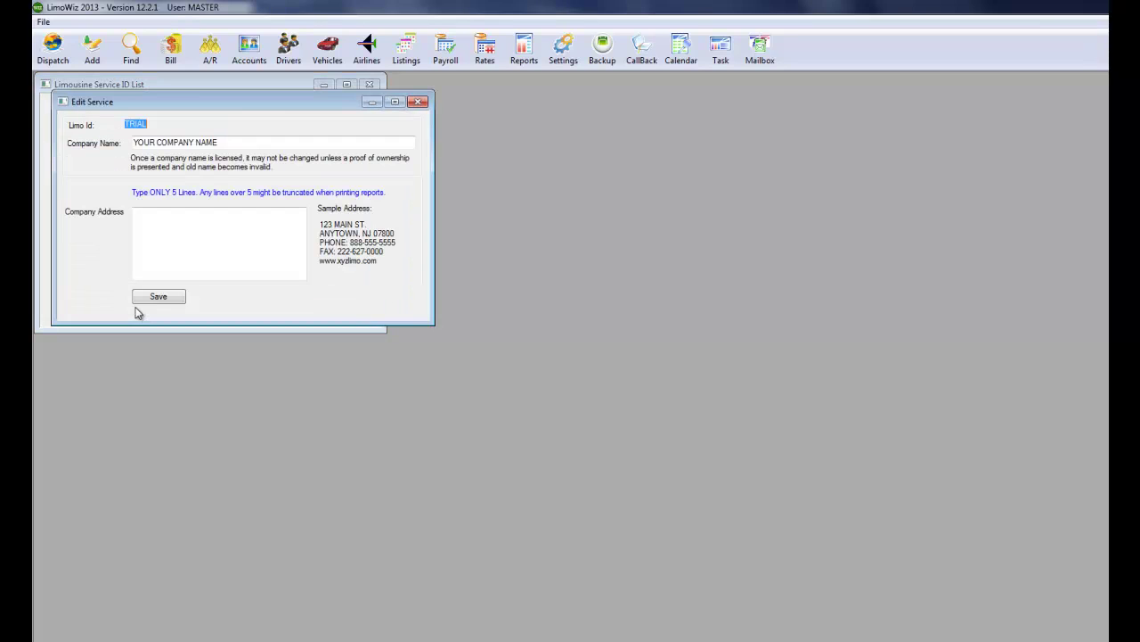
drag(134, 142, 228, 143)
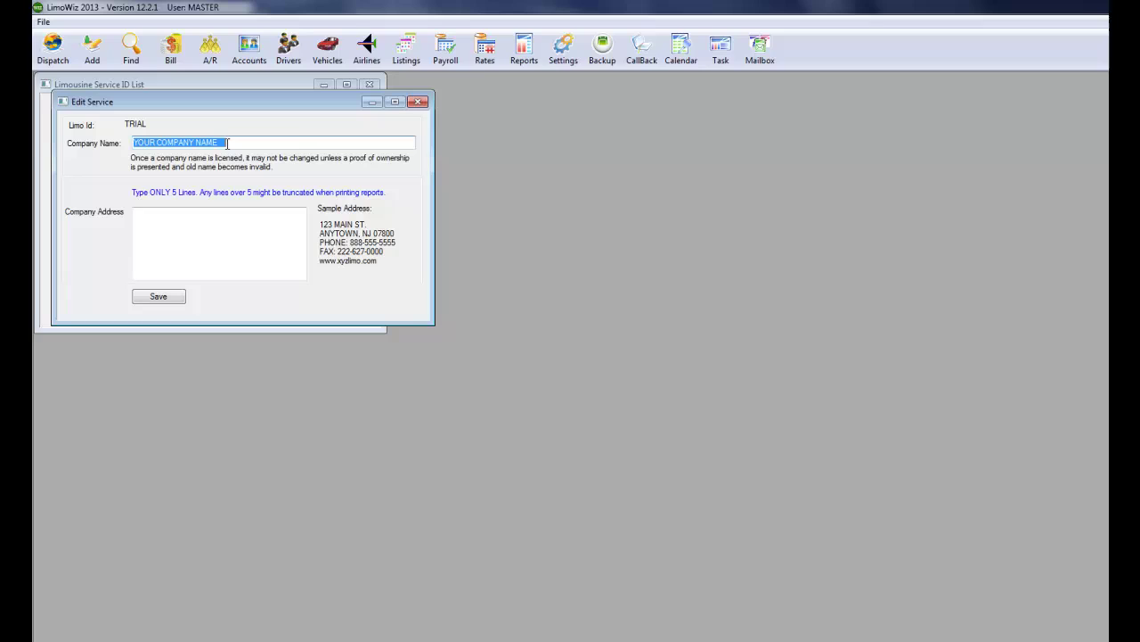
key(BackSpace)
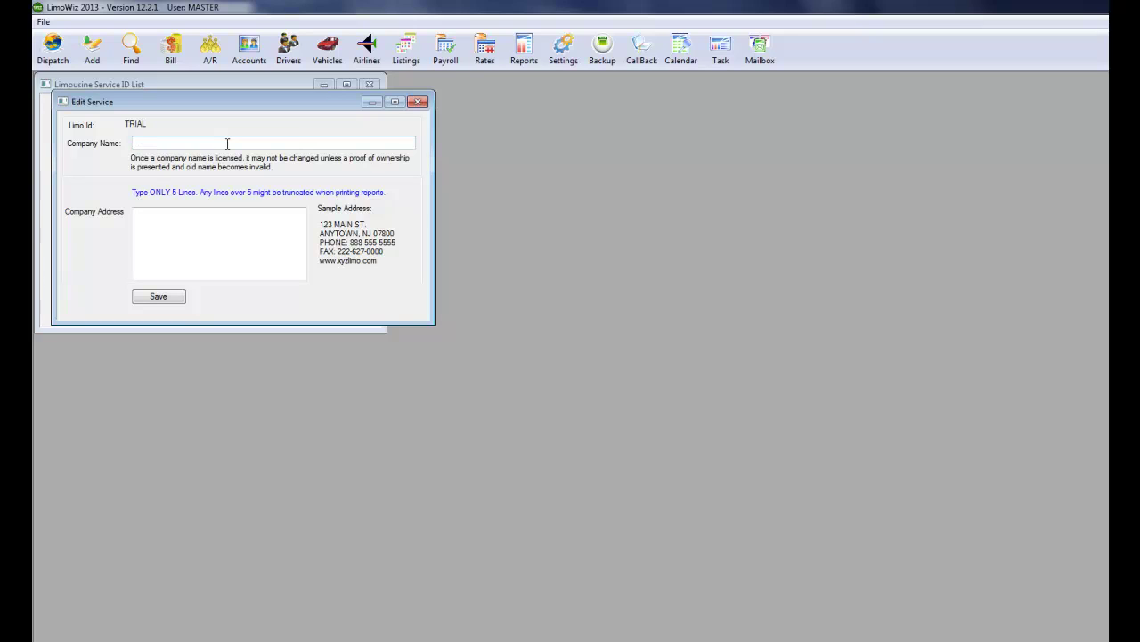
text(m)
key(BackSpace)
text(MY FGRAT)
key(BackSpace)
key(BackSpace)
key(BackSpace)
text(EAT RIDE LIMO SERVICE)
Enter the company's street address, phone number and website, then save the record.
click(154, 218)
text(100)
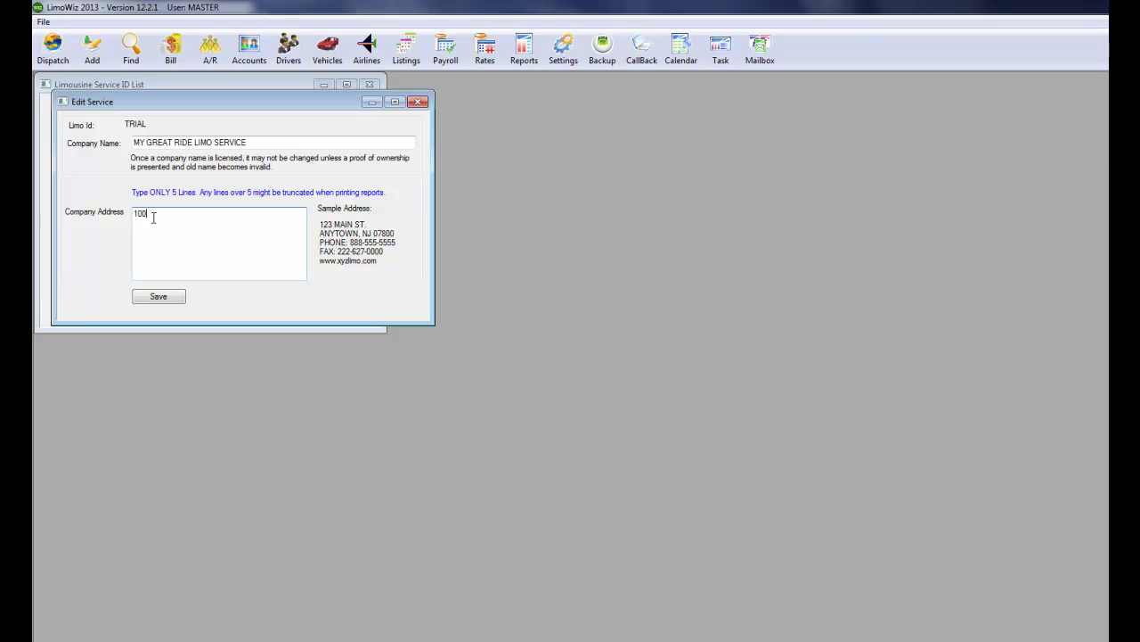
text( MAIN ST)
key(Return)
text(DN)
key(BackSpace)
text(ENVILLE)
text(, NJ 07834)
text(201-555)
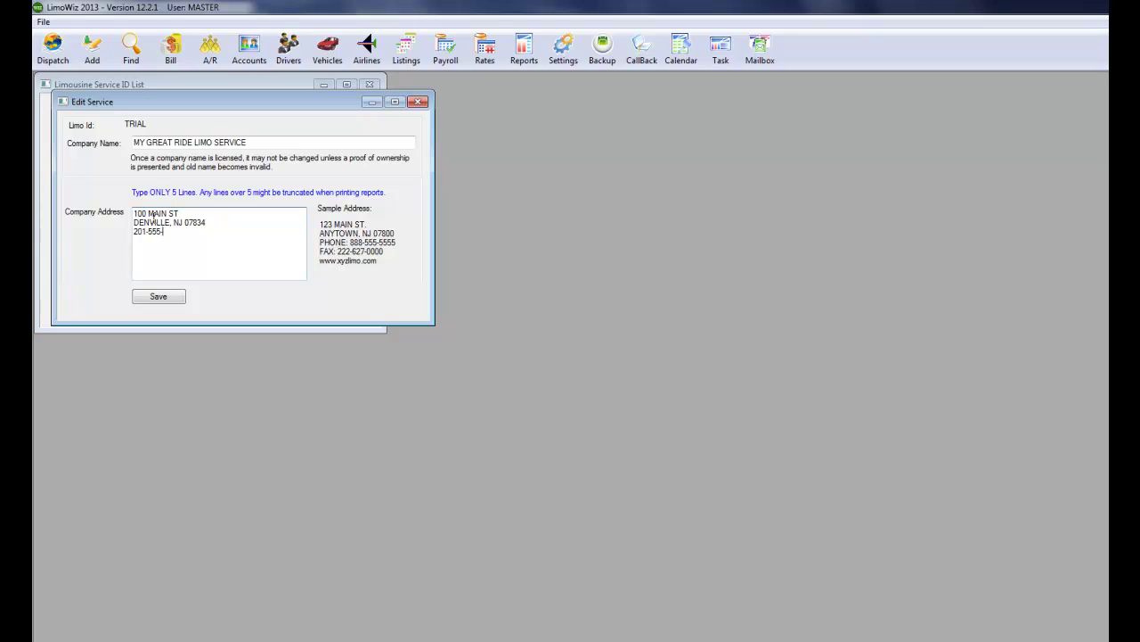
text(-212)
key(Return)
text(www)
key(BackSpace)
key(BackSpace)
key(BackSpace)
text(www.xyzlimo.com)
click(164, 307)
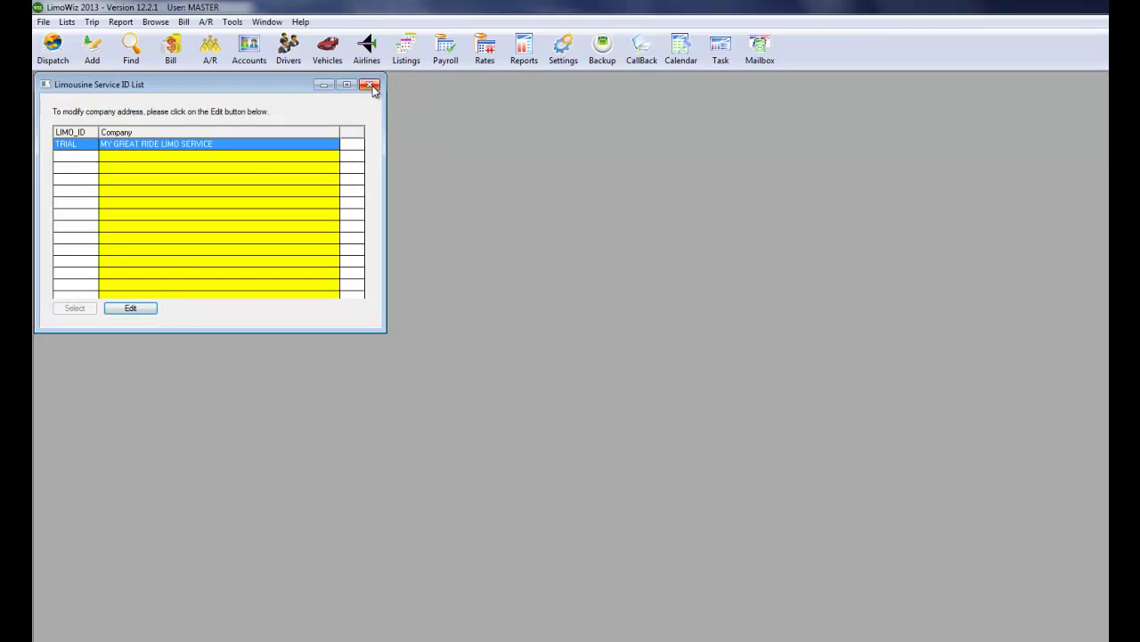
Close the service ID list and open Settings, moving through the Calculations to the Dispatch options.
click(372, 85)
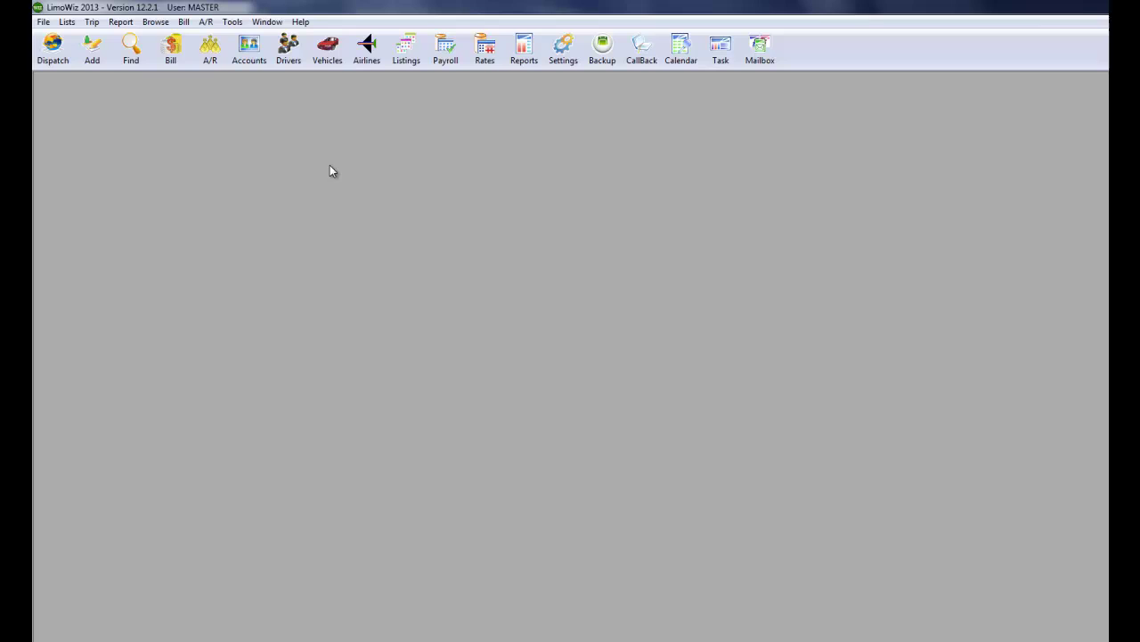
click(571, 51)
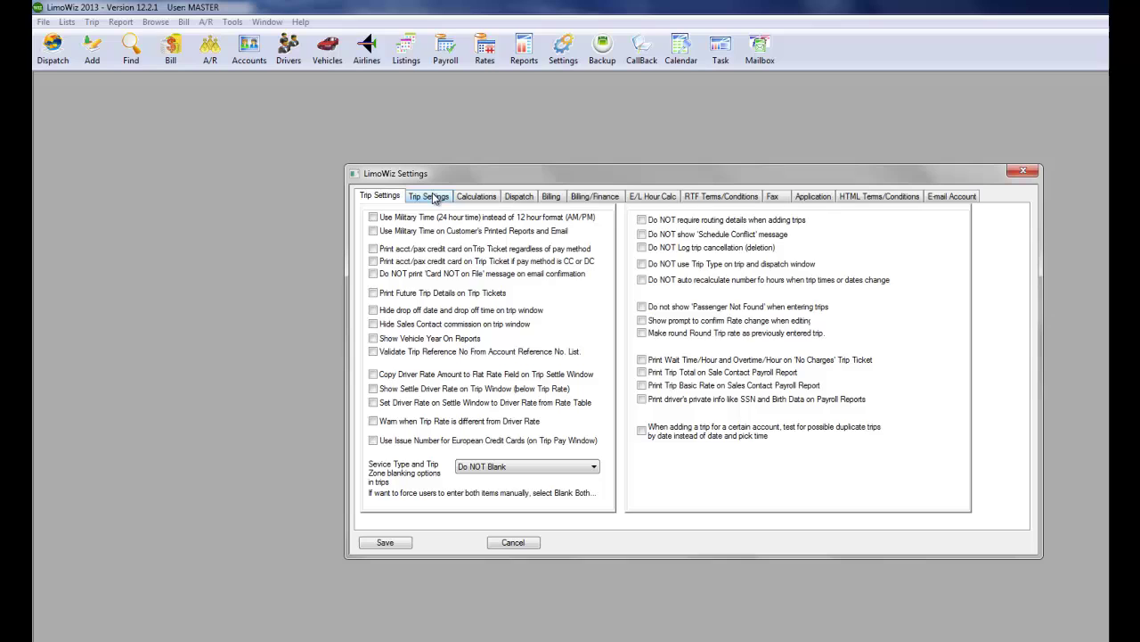
click(434, 198)
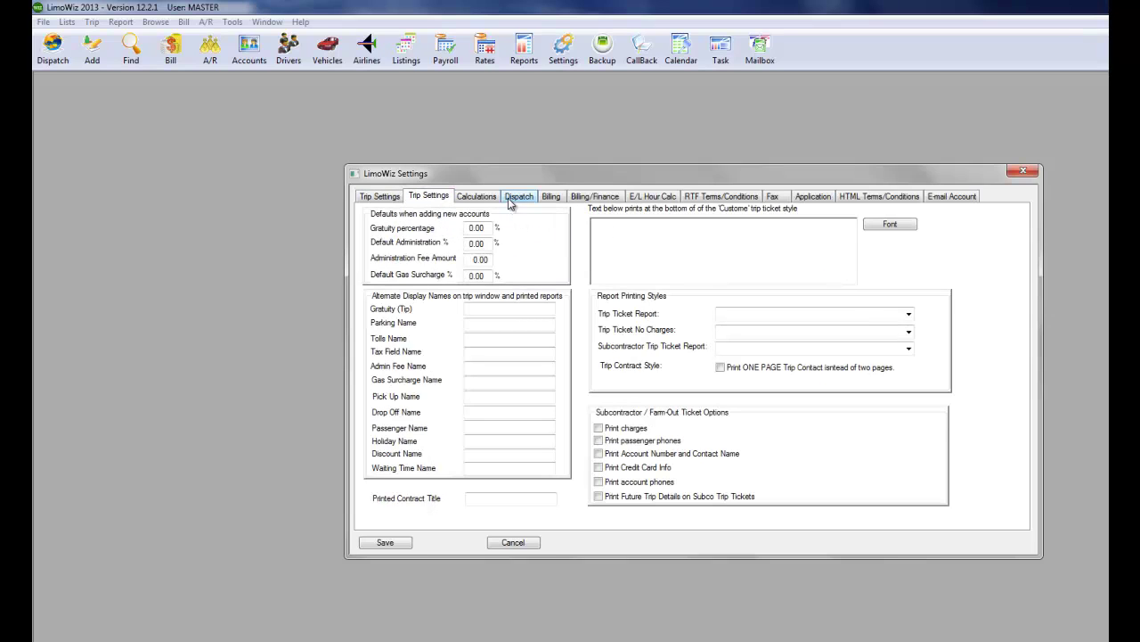
click(479, 197)
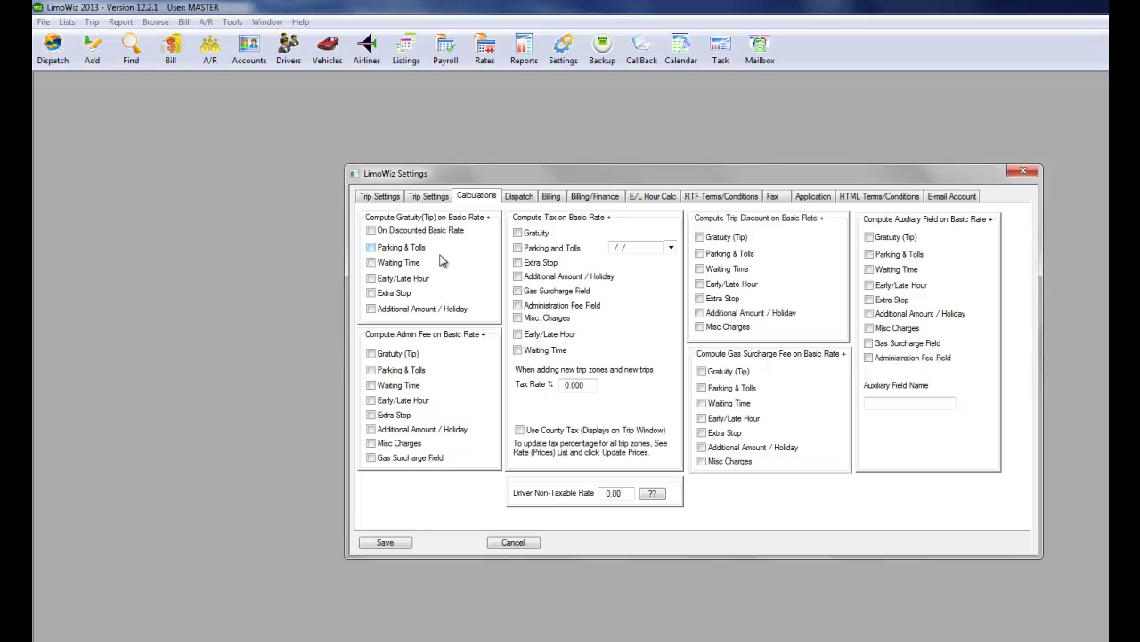
click(520, 198)
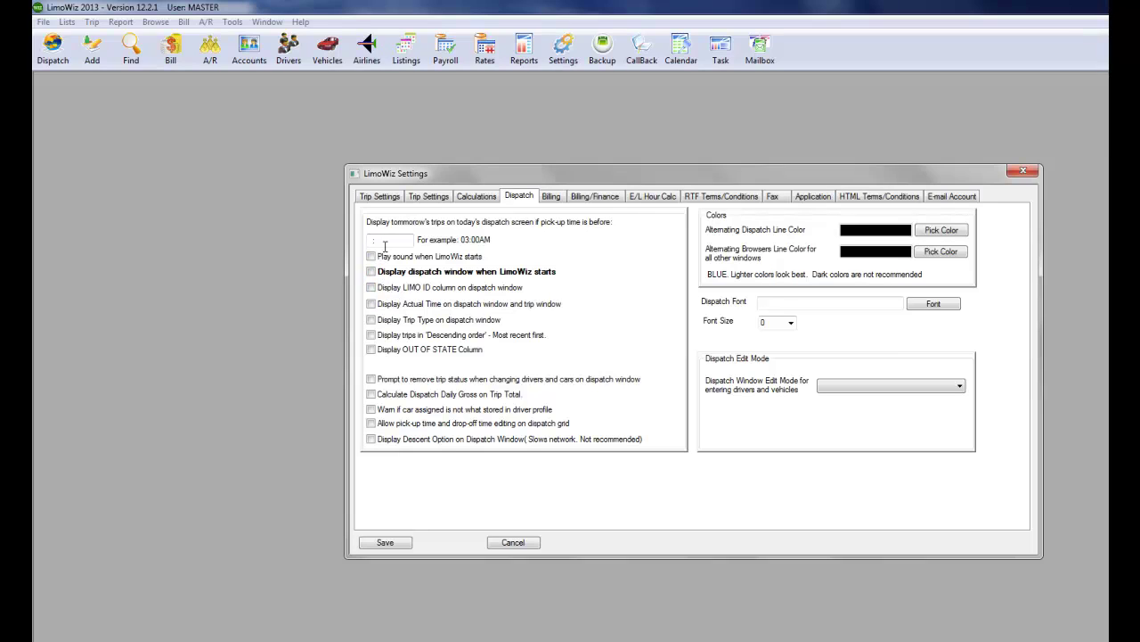
Set alternating dispatch lines to light green and browser lines to light yellow.
click(942, 234)
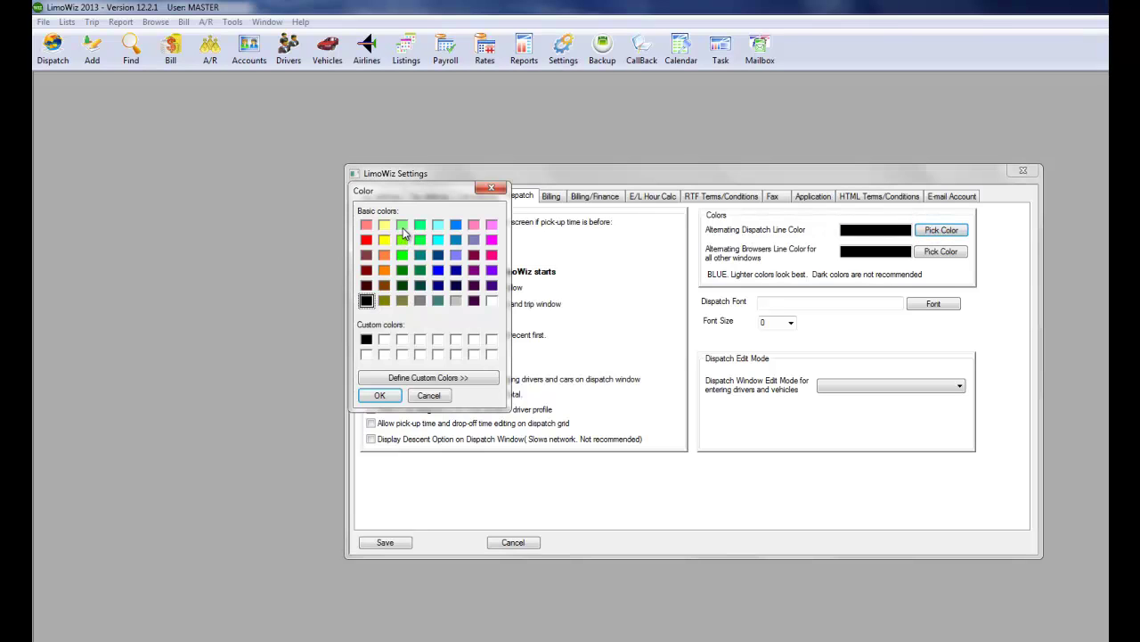
click(402, 226)
click(380, 395)
click(942, 252)
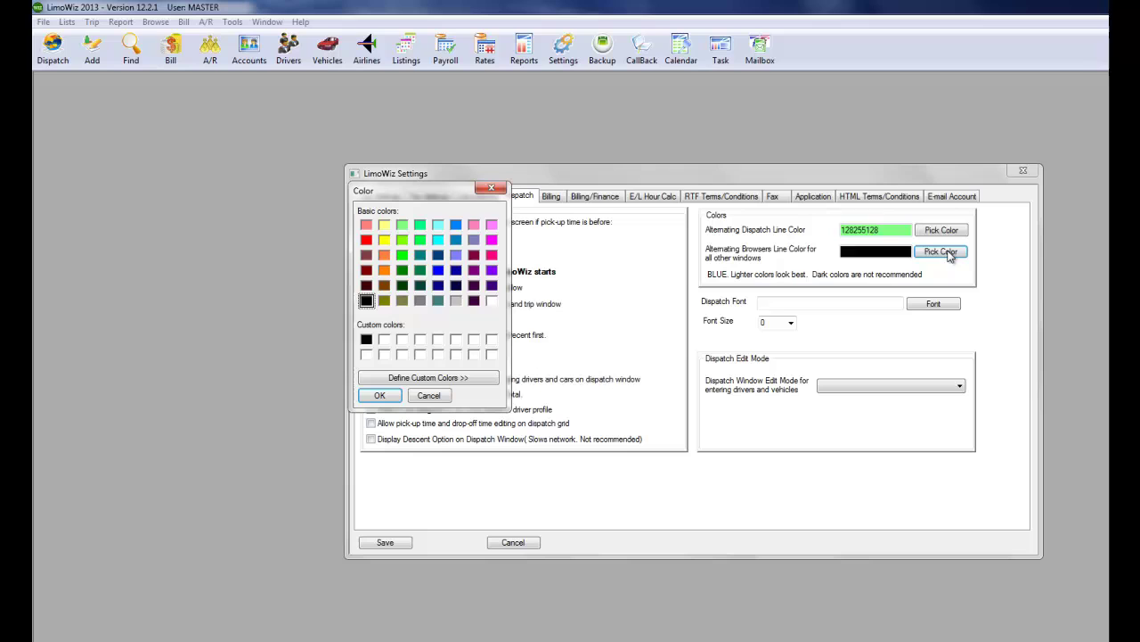
click(384, 225)
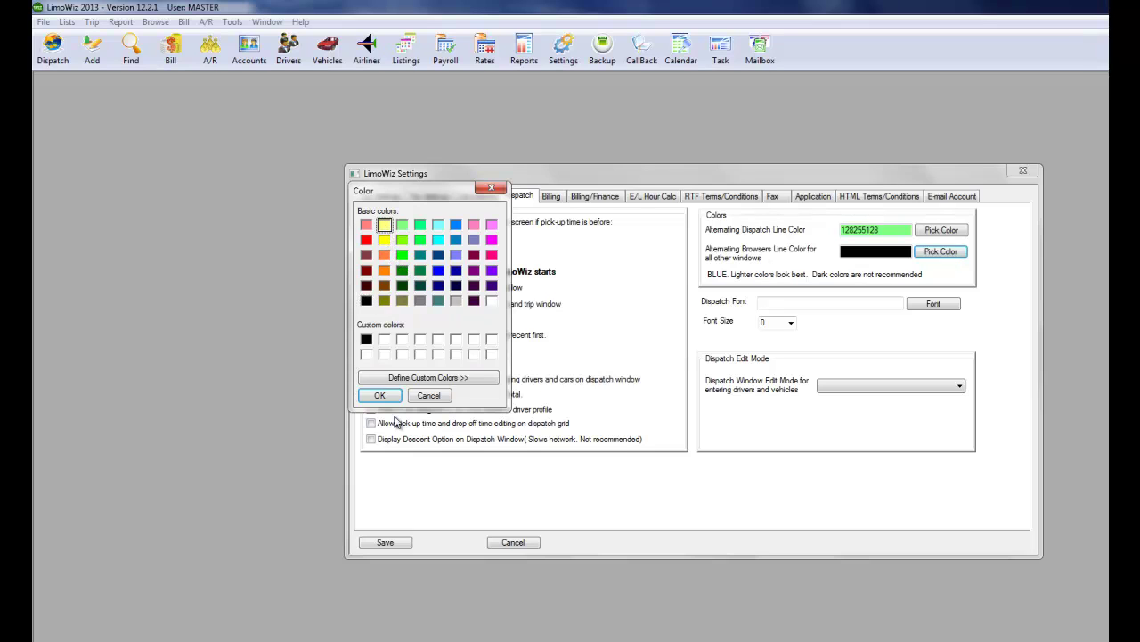
click(379, 395)
Restore the LimoWiz default multi-trip invoice messages.
click(551, 198)
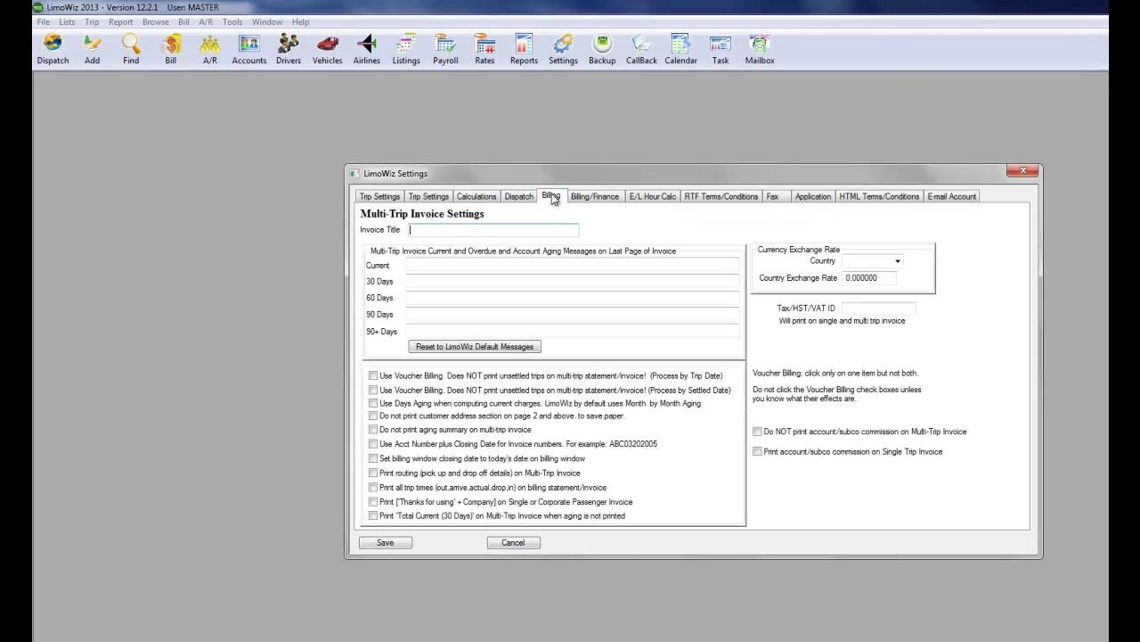
click(469, 346)
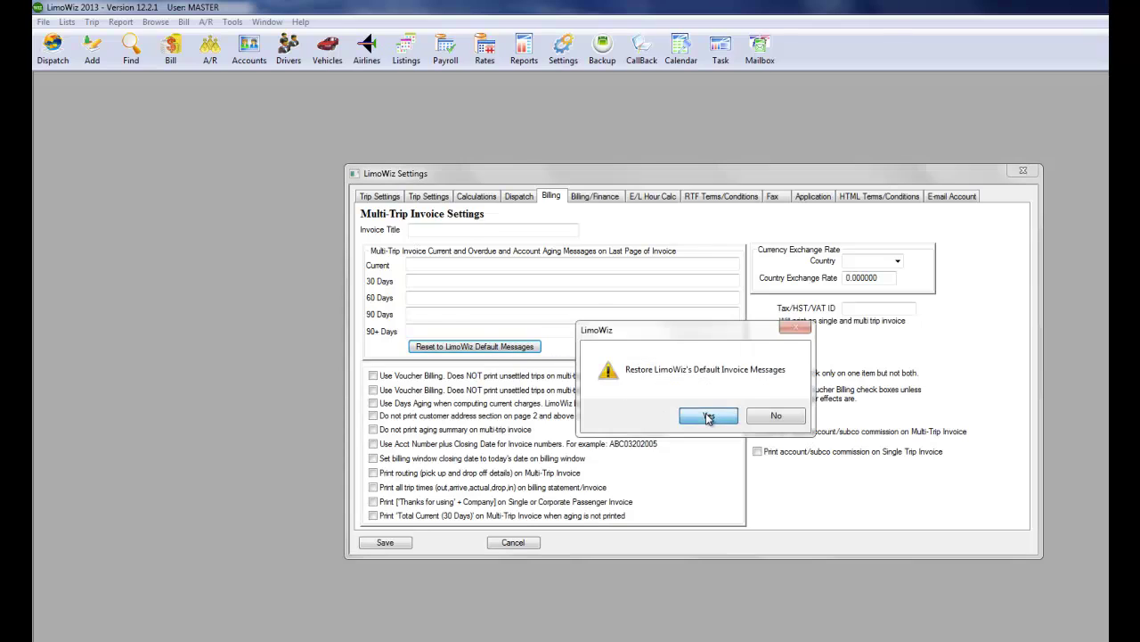
click(682, 416)
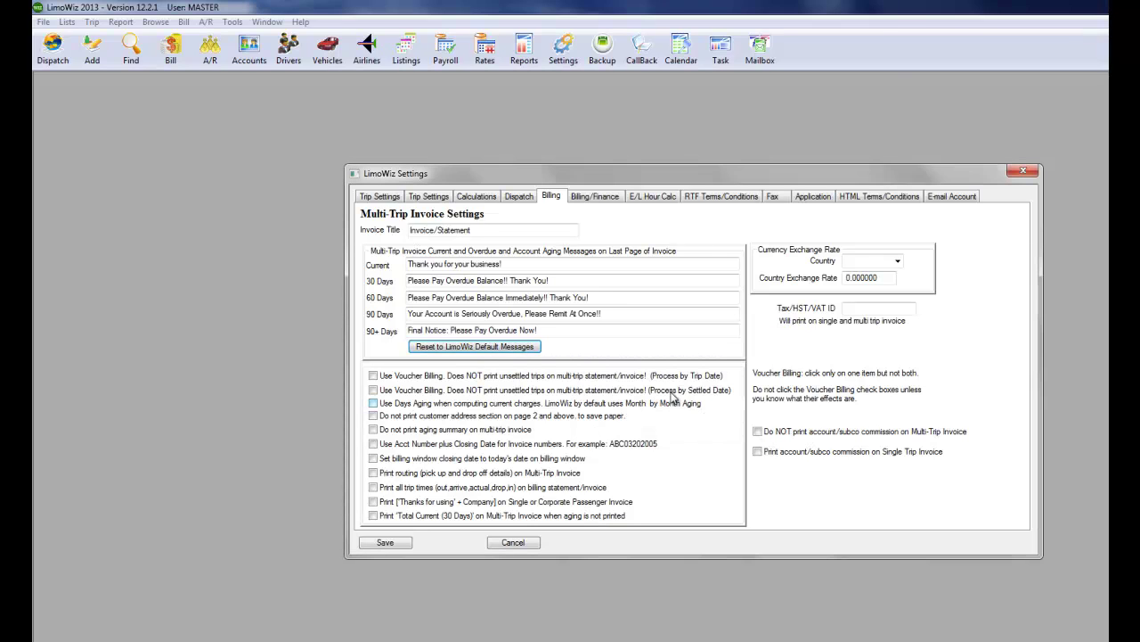
Turn on computing early/late hour charges from the trip pickup time.
click(588, 197)
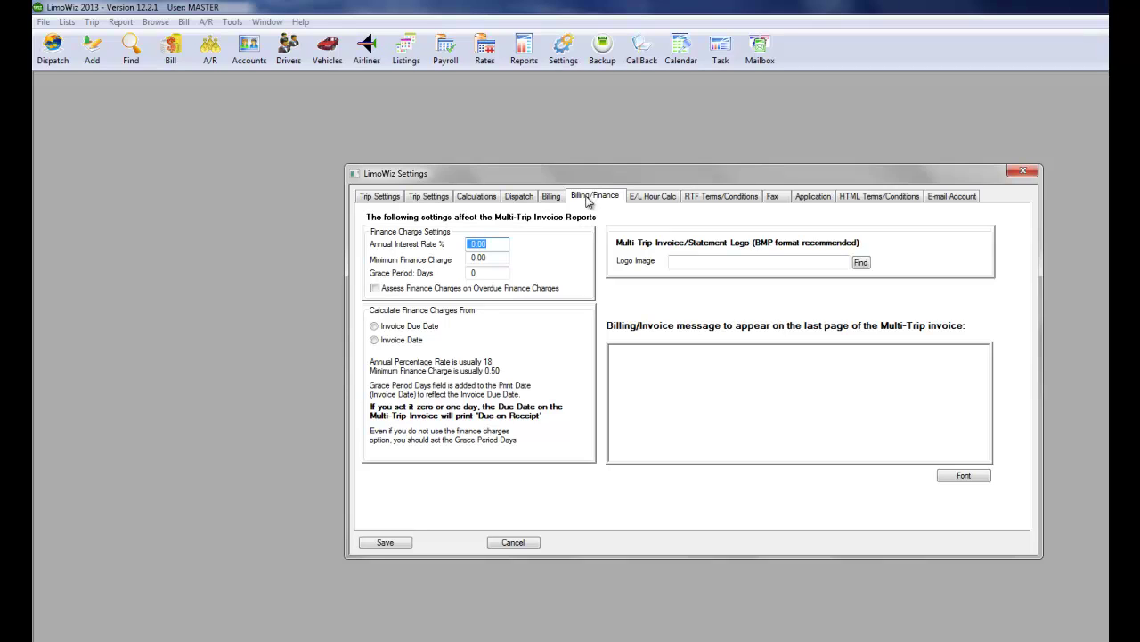
click(653, 197)
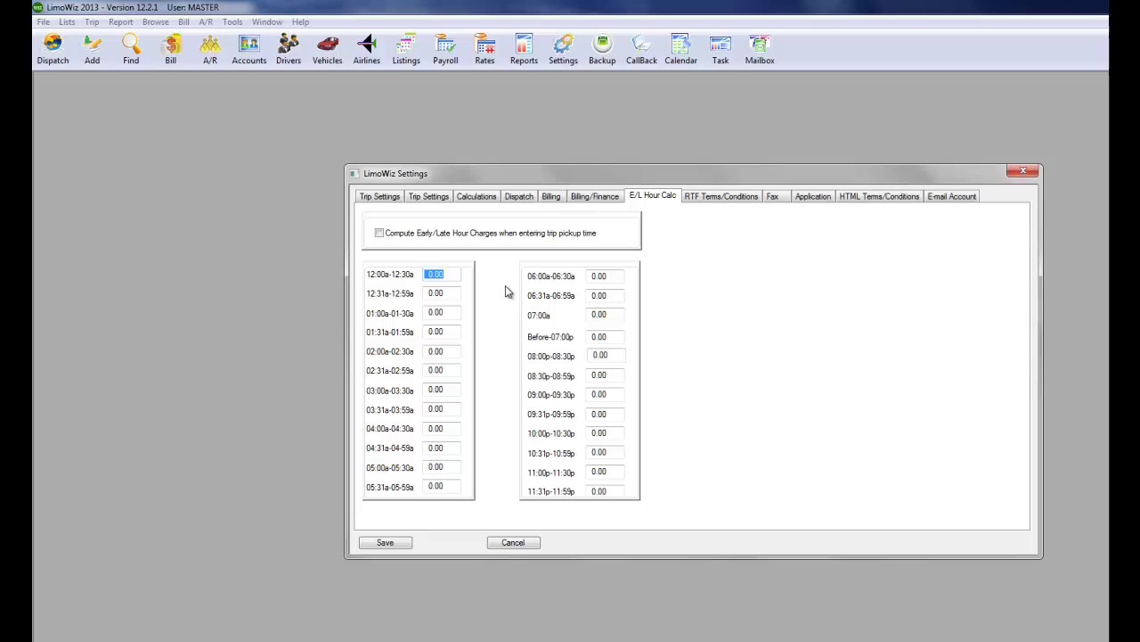
click(379, 234)
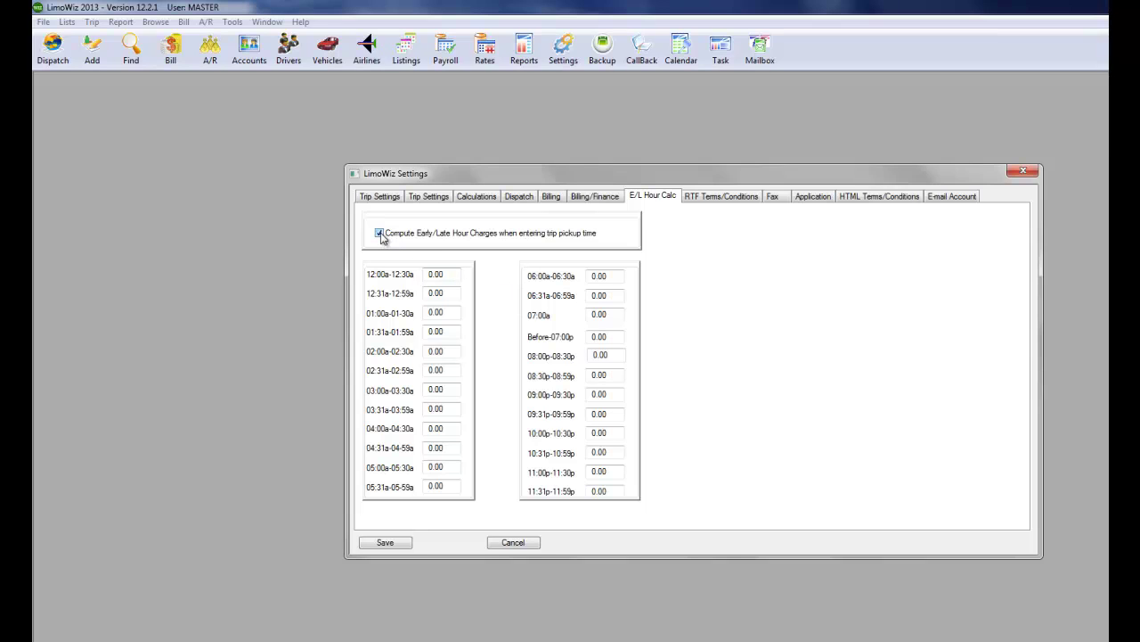
Enter 15.00 as the 03:00a-03:30a early/late charge, then view the RTF Terms/Conditions page.
click(441, 391)
text(15)
key(Tab)
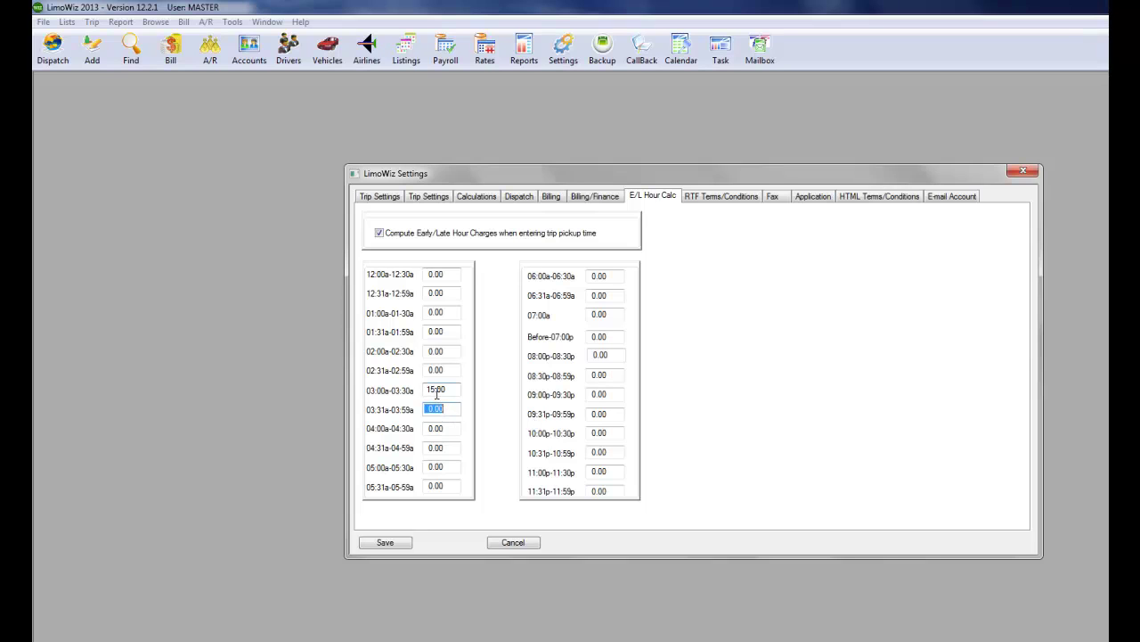
click(730, 197)
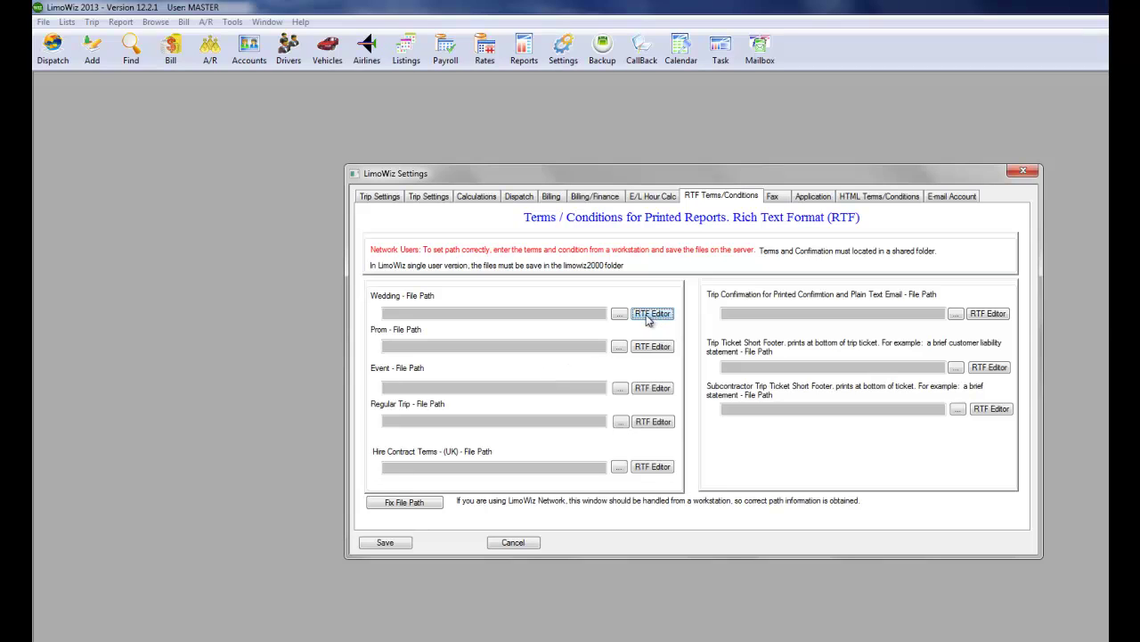
Make Internet faxing the default, using Ring Central as the fax service.
click(774, 197)
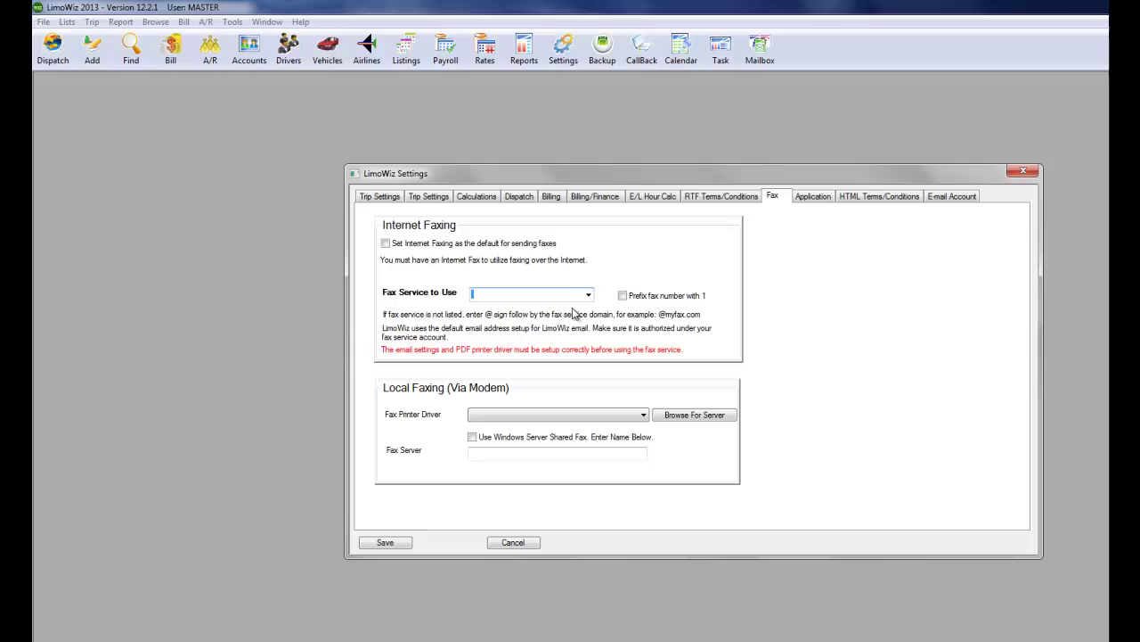
click(386, 243)
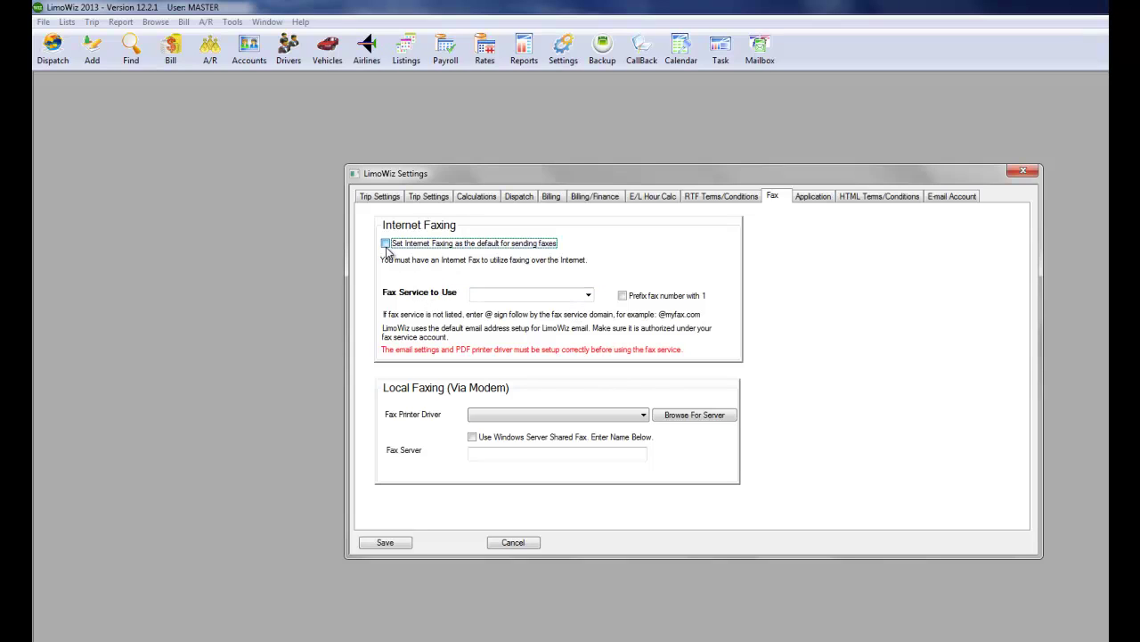
click(588, 295)
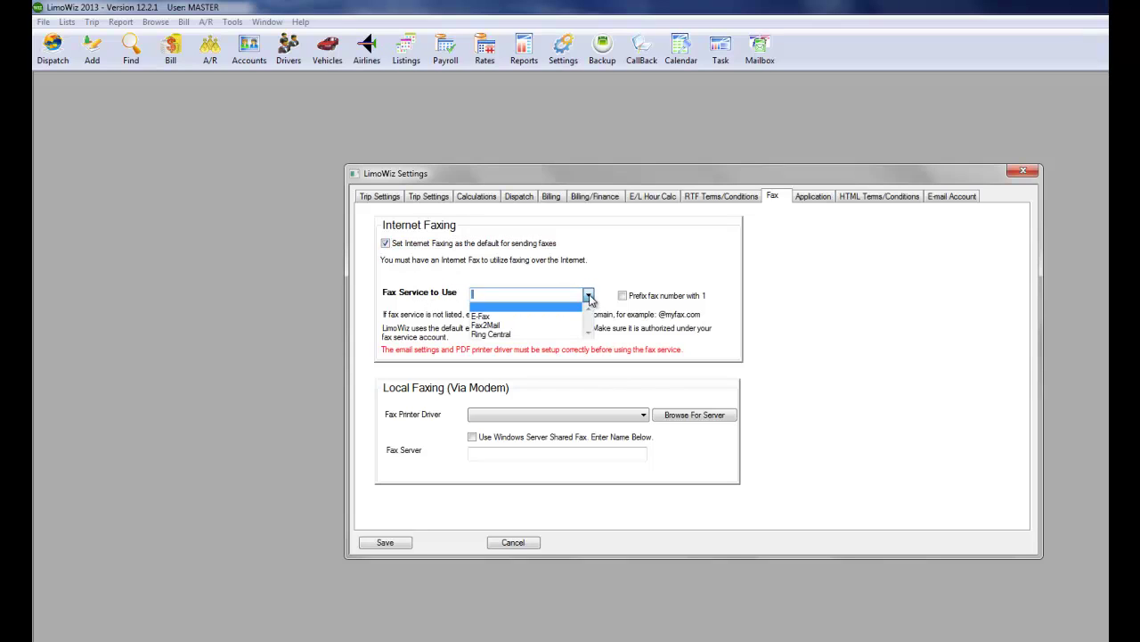
click(506, 334)
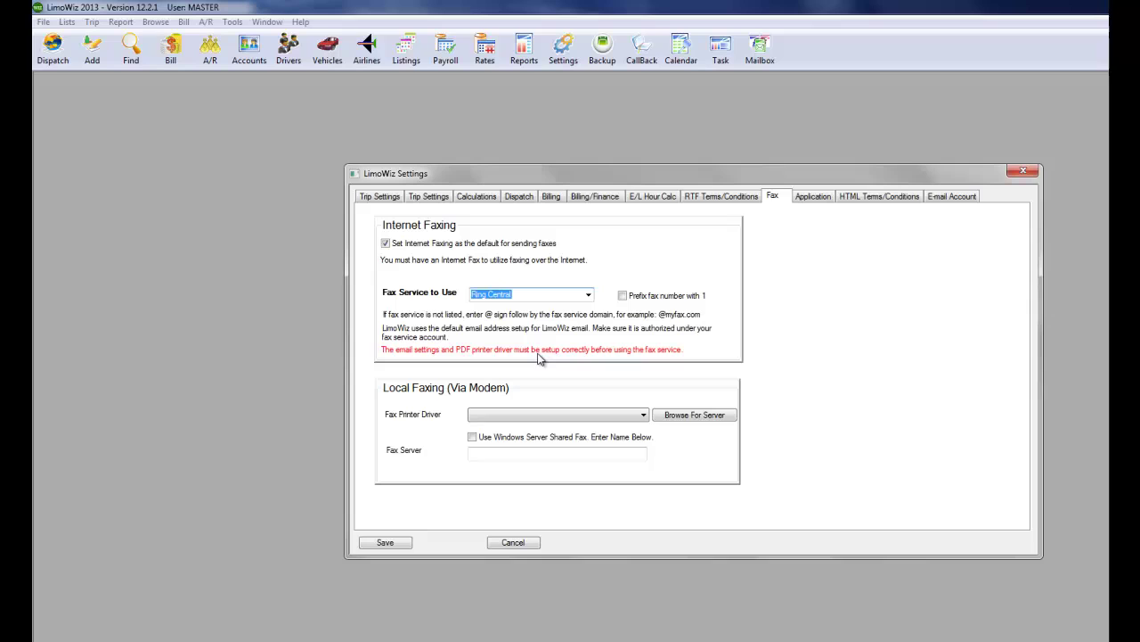
click(813, 197)
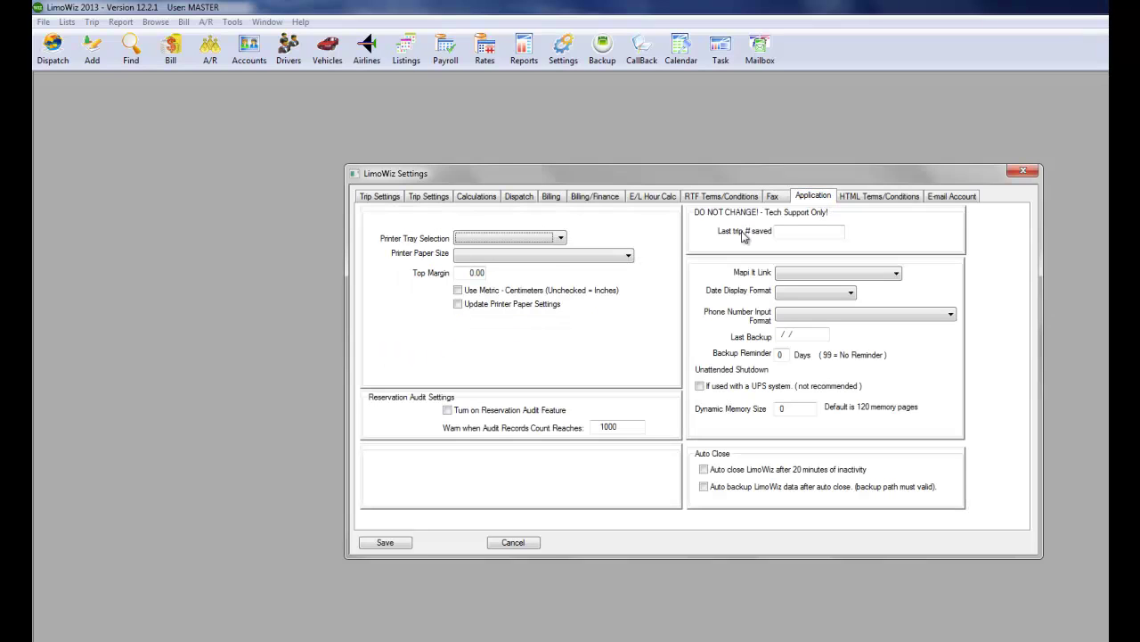
Choose Google - USA map links, MM-DD-YYYY dates and Free Form phone number entry.
click(800, 274)
click(800, 287)
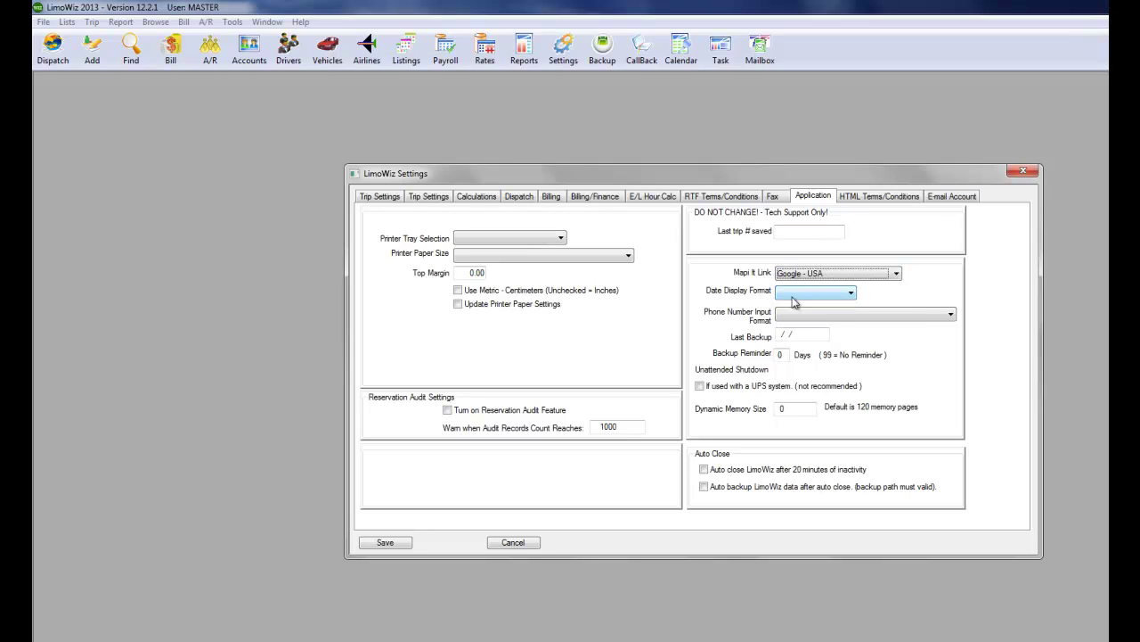
click(795, 297)
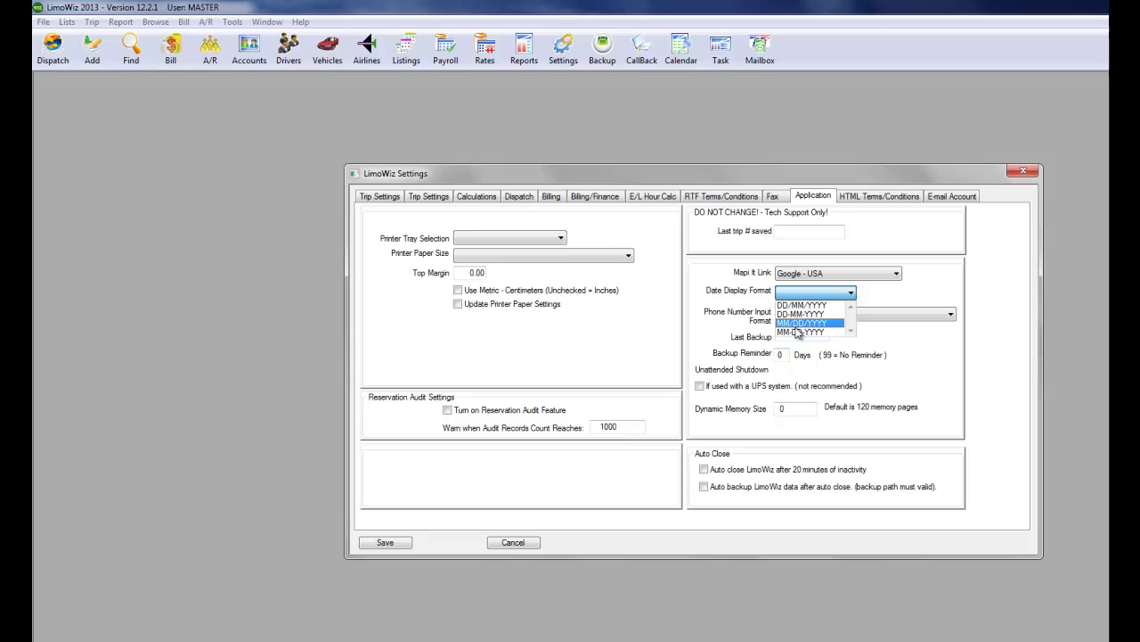
click(798, 332)
click(807, 316)
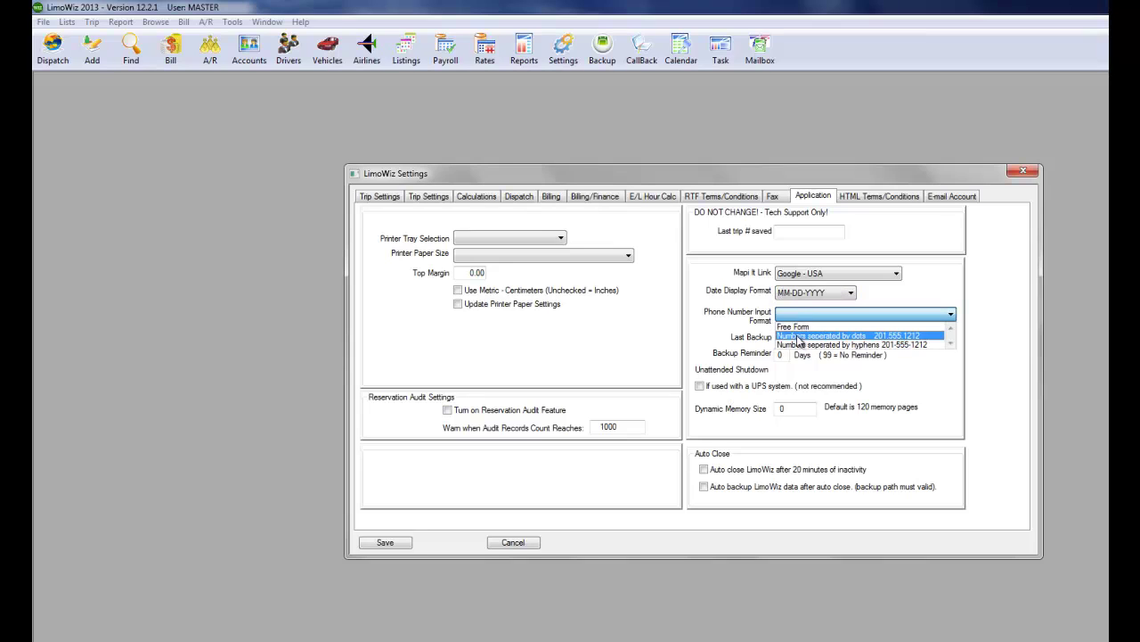
click(795, 326)
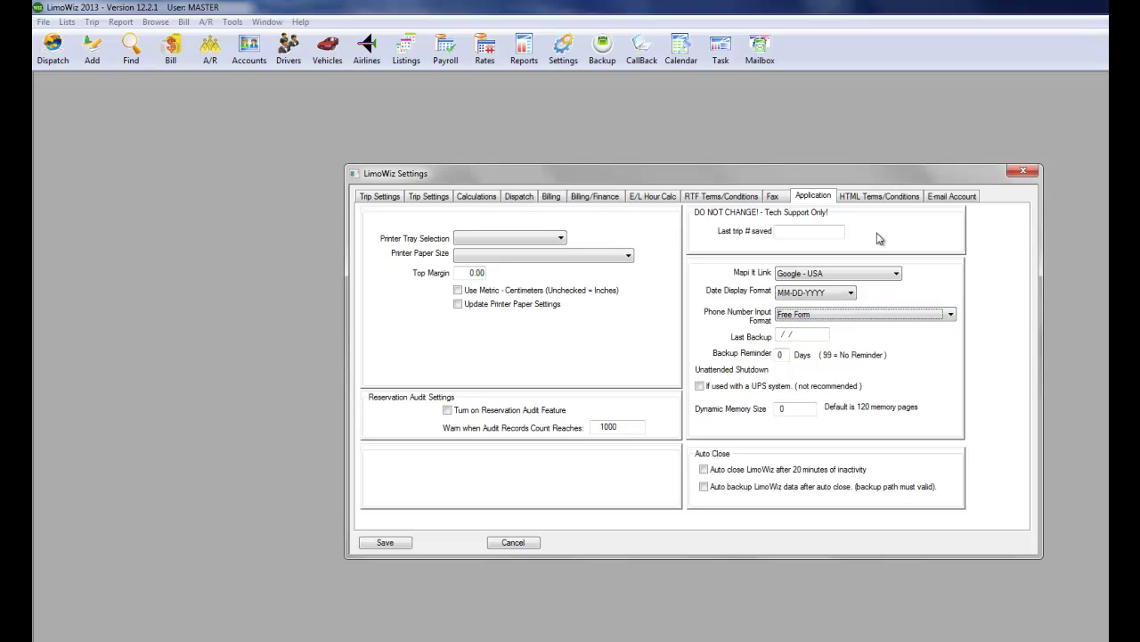
click(870, 199)
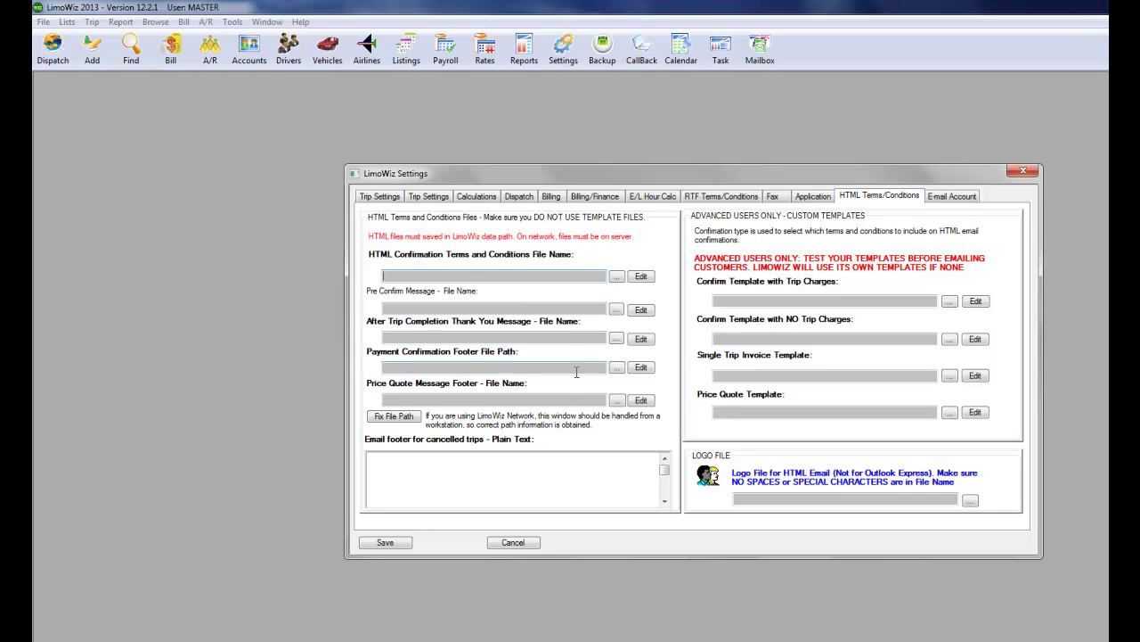
Check the E-mail Account settings, then save and close LimoWiz Settings.
click(955, 197)
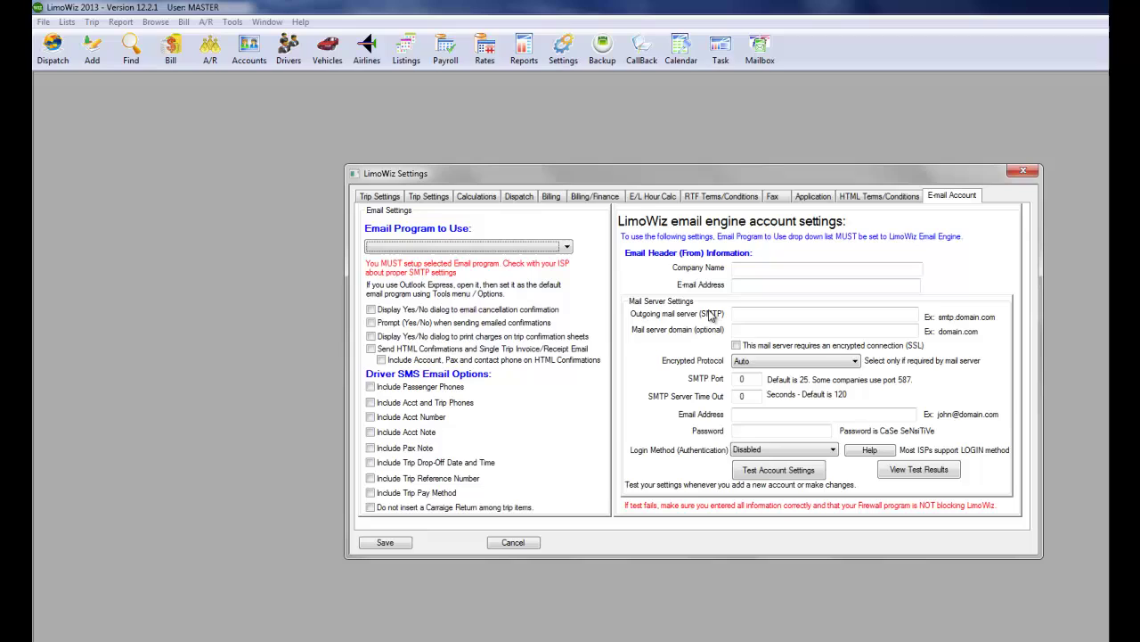
click(388, 543)
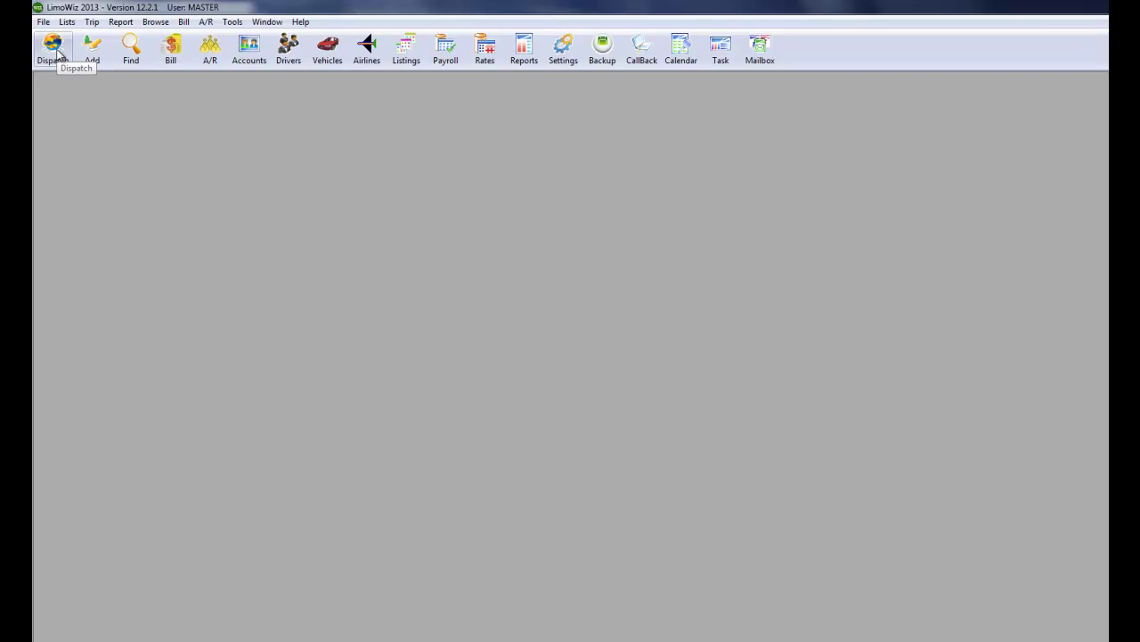
List today's dispatch trips, start a new trip, and add a new customer account from the account lookup.
click(63, 55)
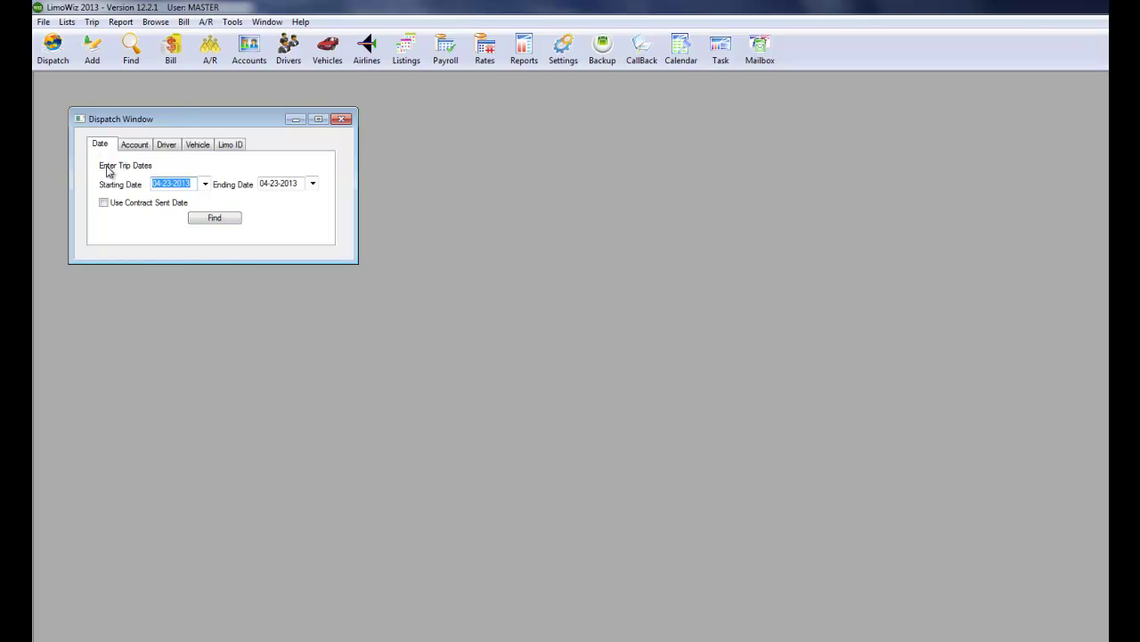
click(219, 223)
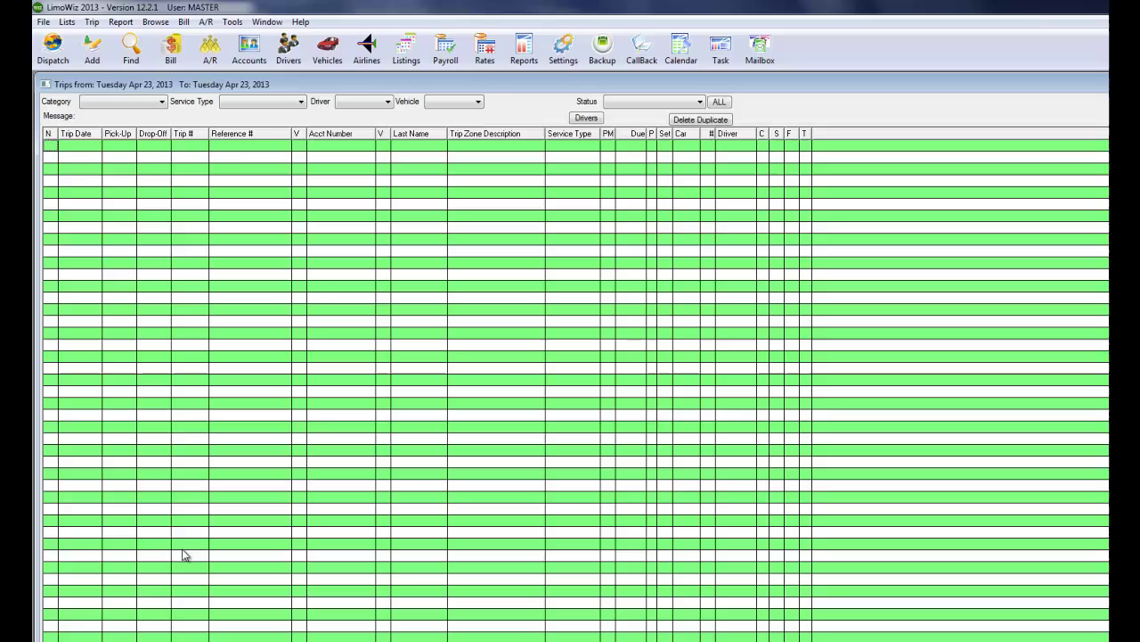
key(ctrl+n)
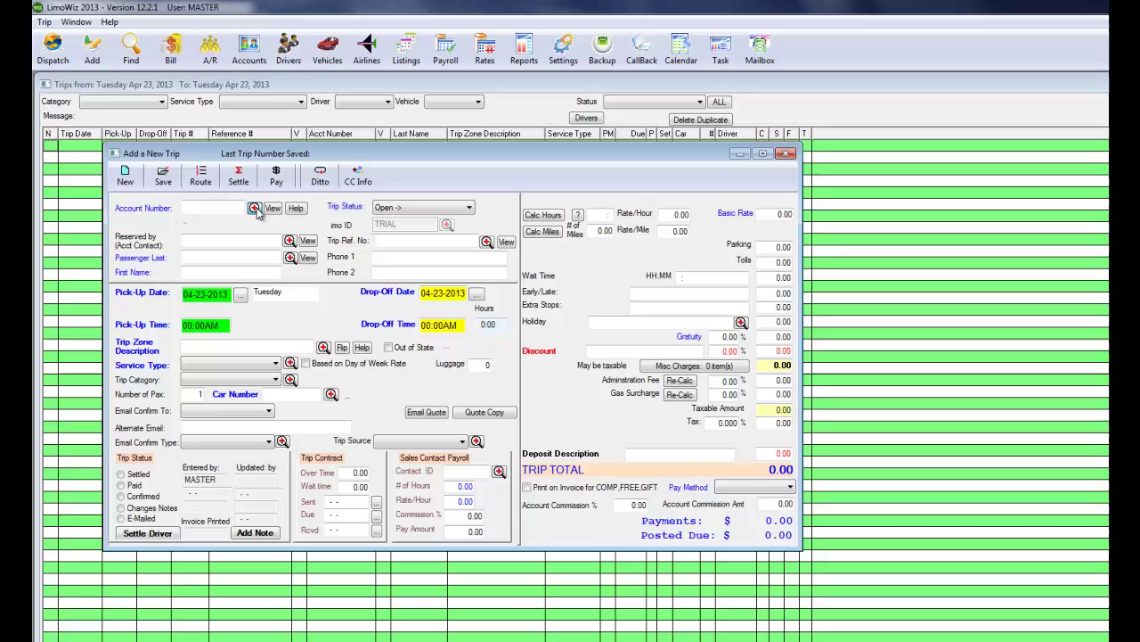
click(254, 209)
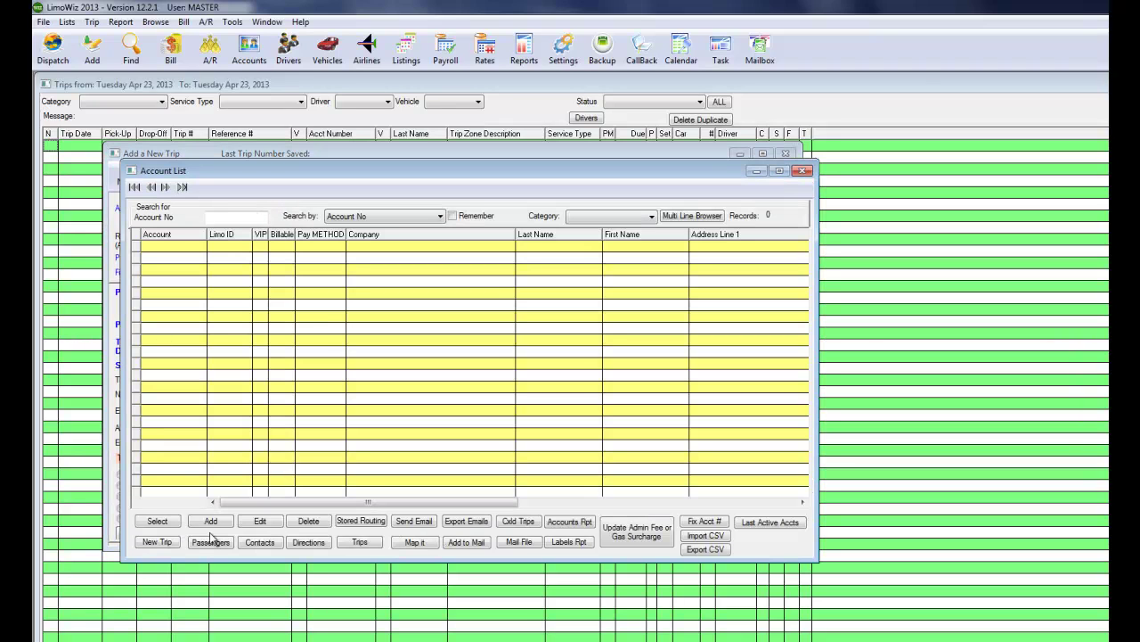
click(211, 522)
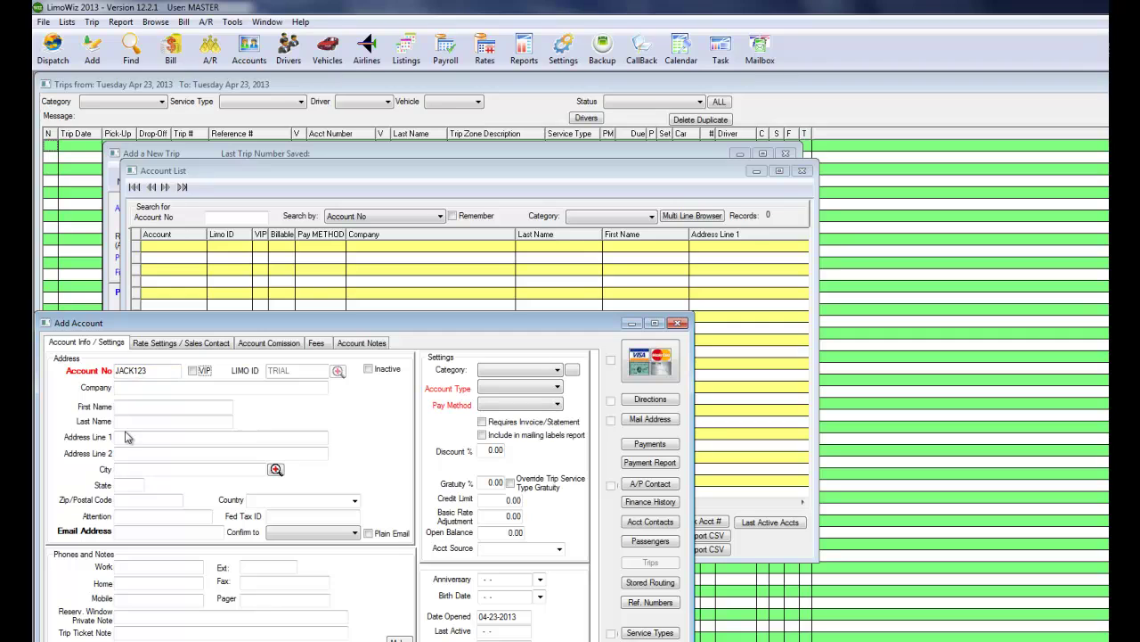
Fill in the account's street address and accept the suggested ZIP code.
click(127, 411)
key(Tab)
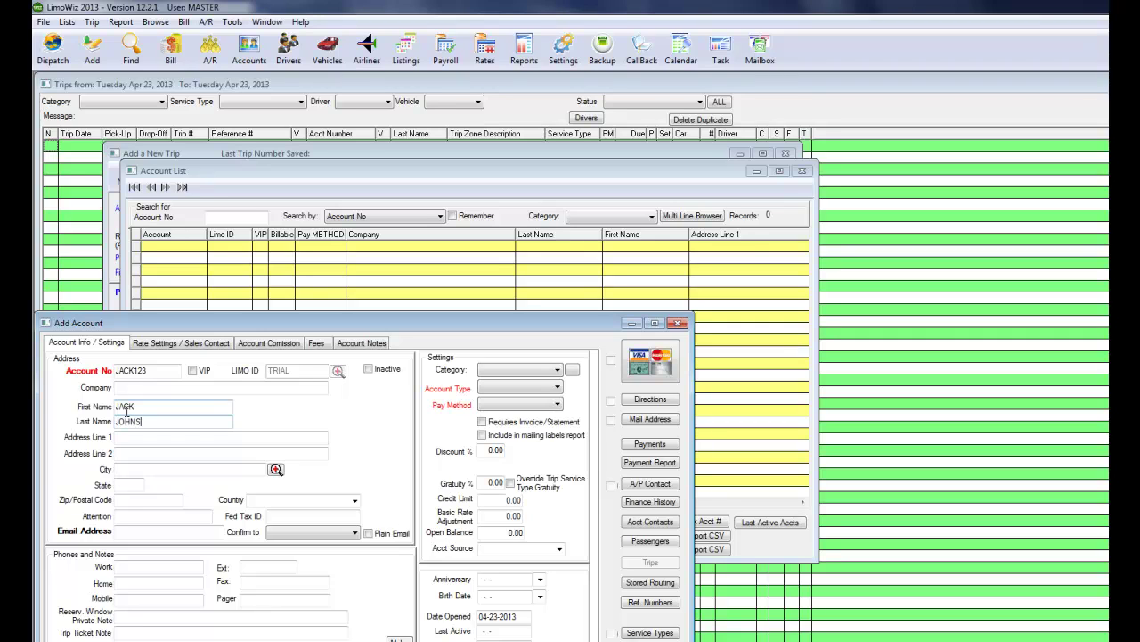
key(Tab)
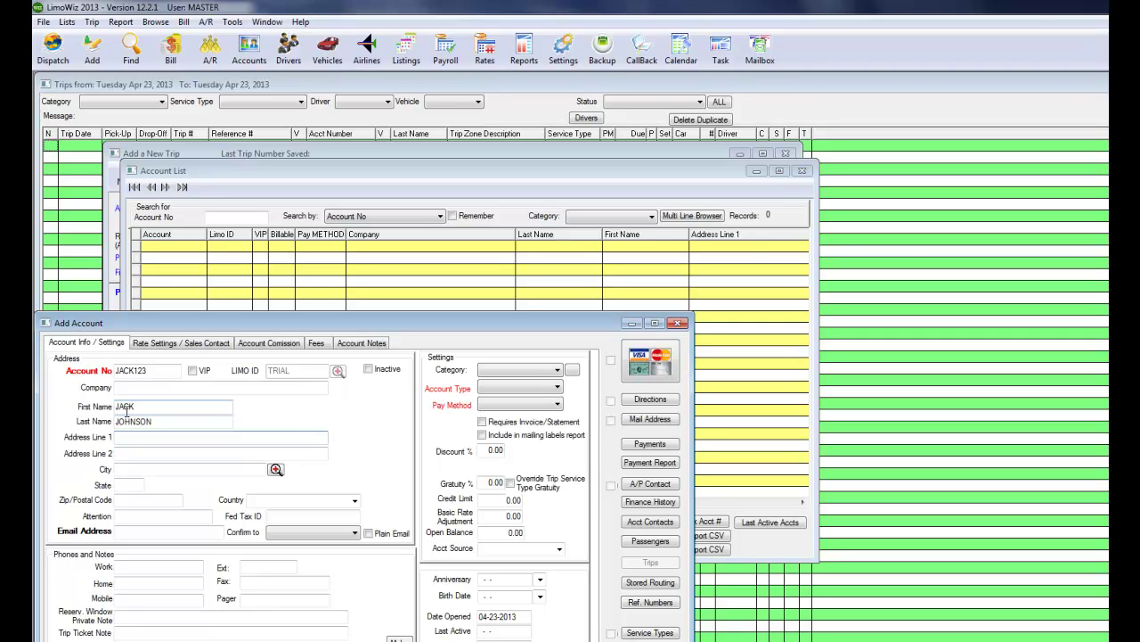
text(100 M)
key(Tab)
key(Tab)
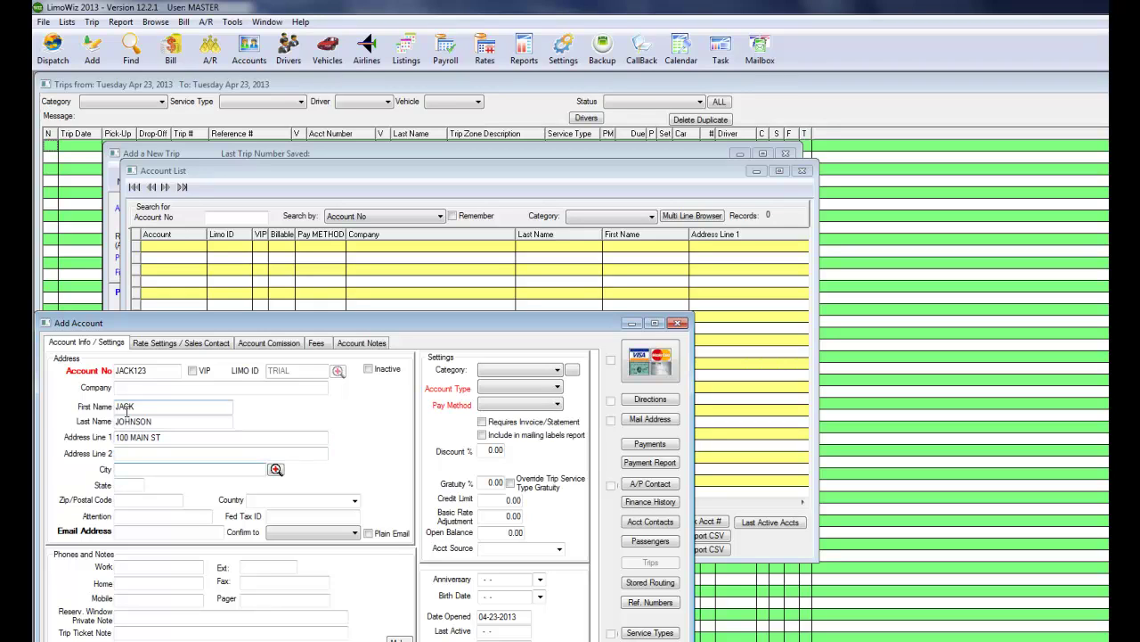
key(Tab)
key(Tab)
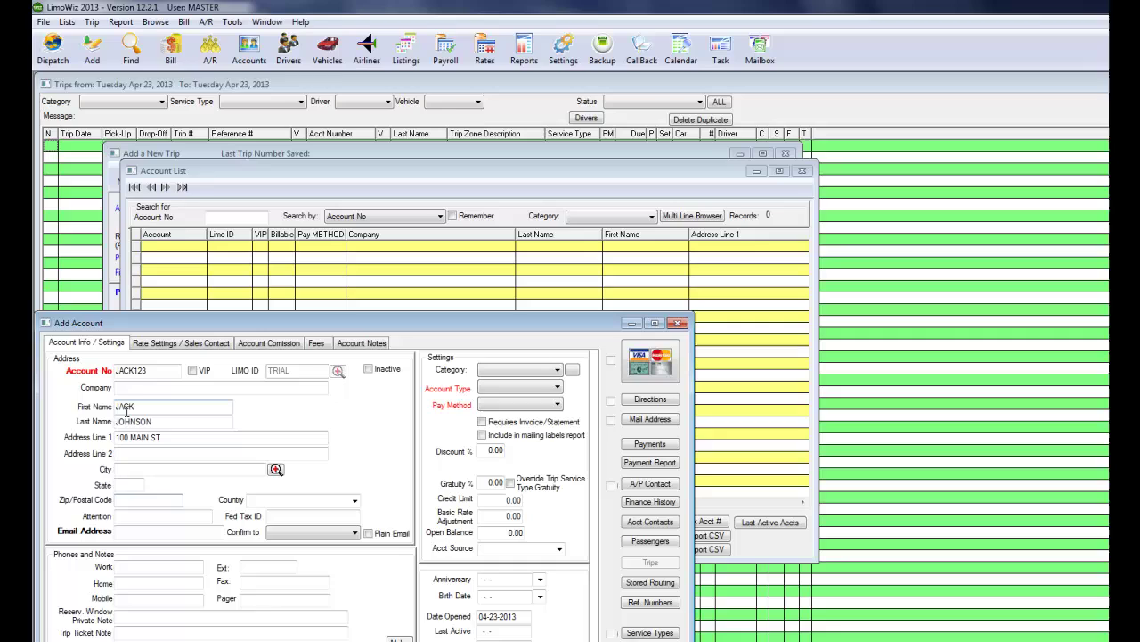
key(Tab)
text(07701)
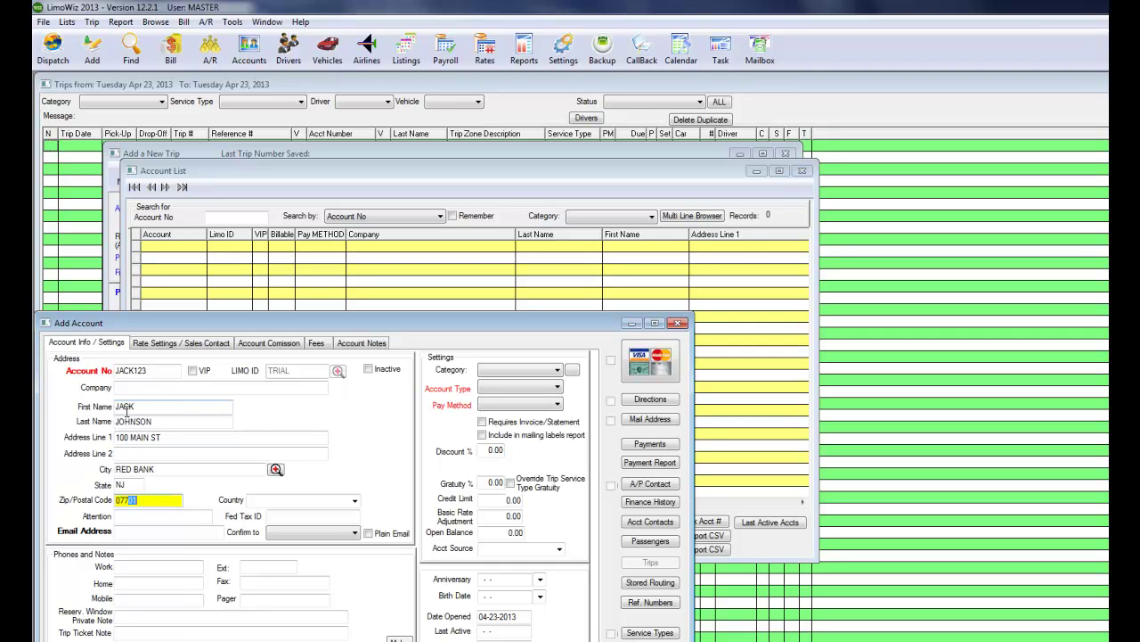
key(Tab)
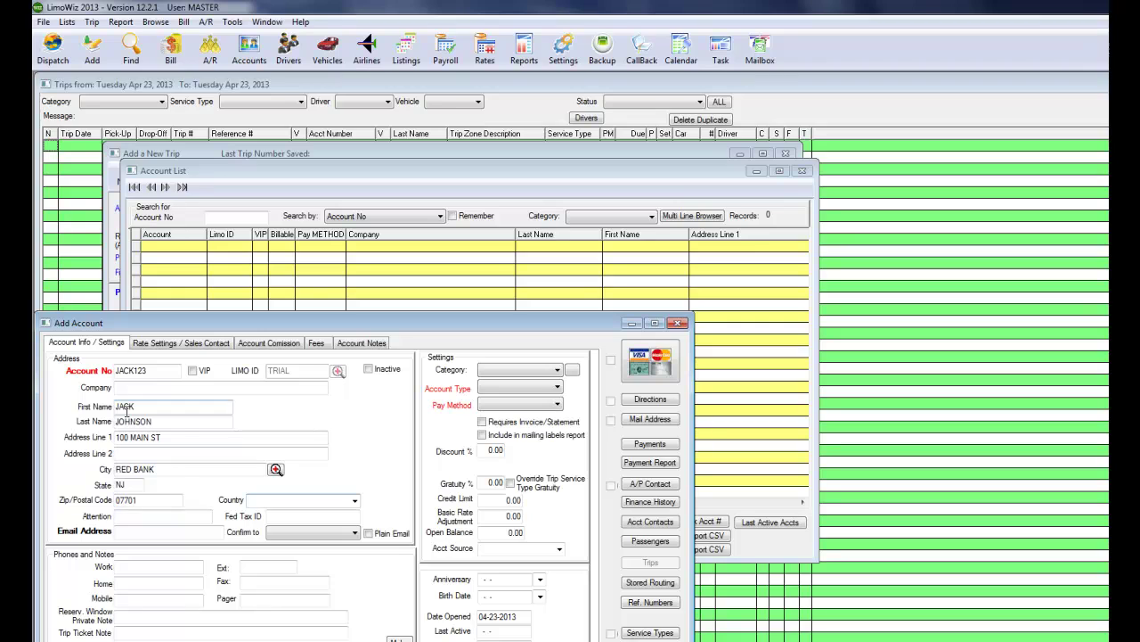
Enter the customer's e-mail address, keep confirmations going to ACCT, and enter the work phone number.
click(124, 533)
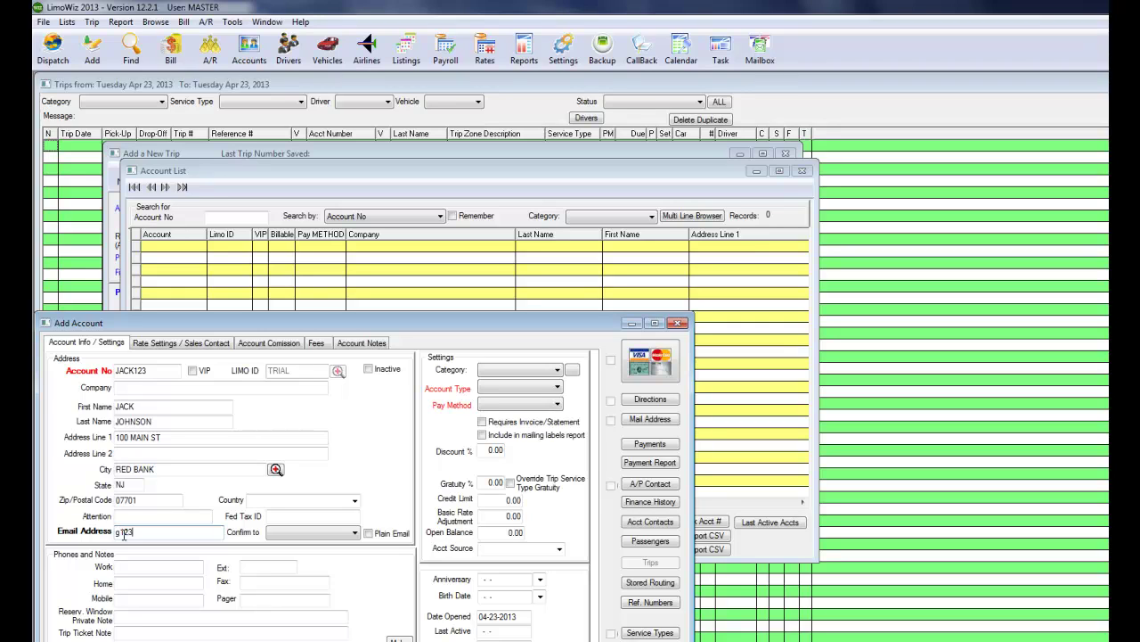
key(Tab)
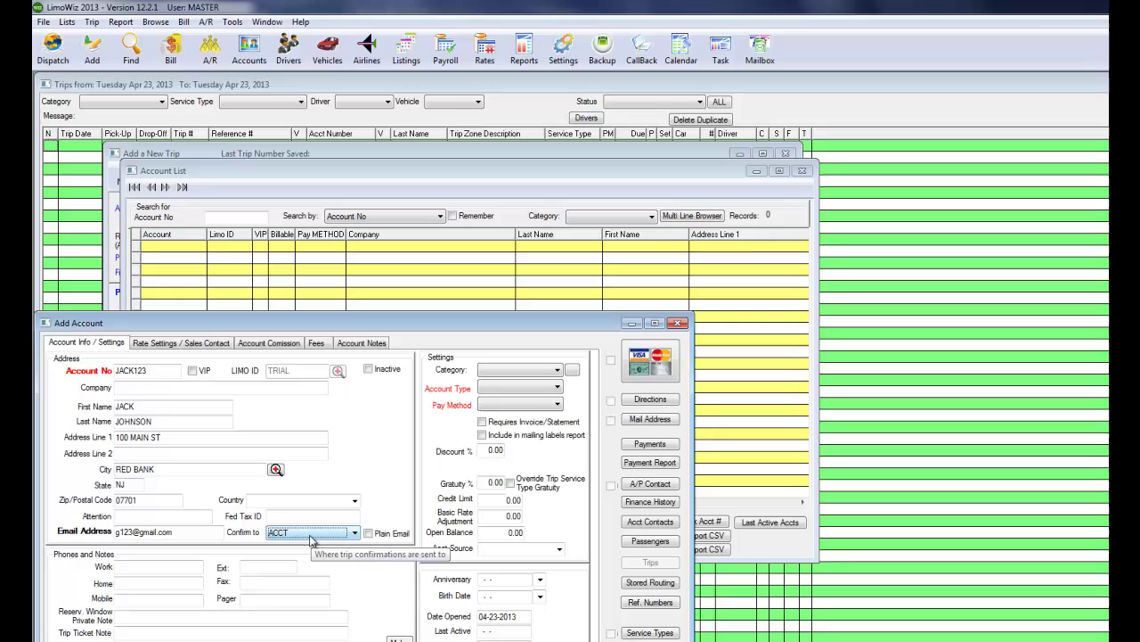
click(310, 537)
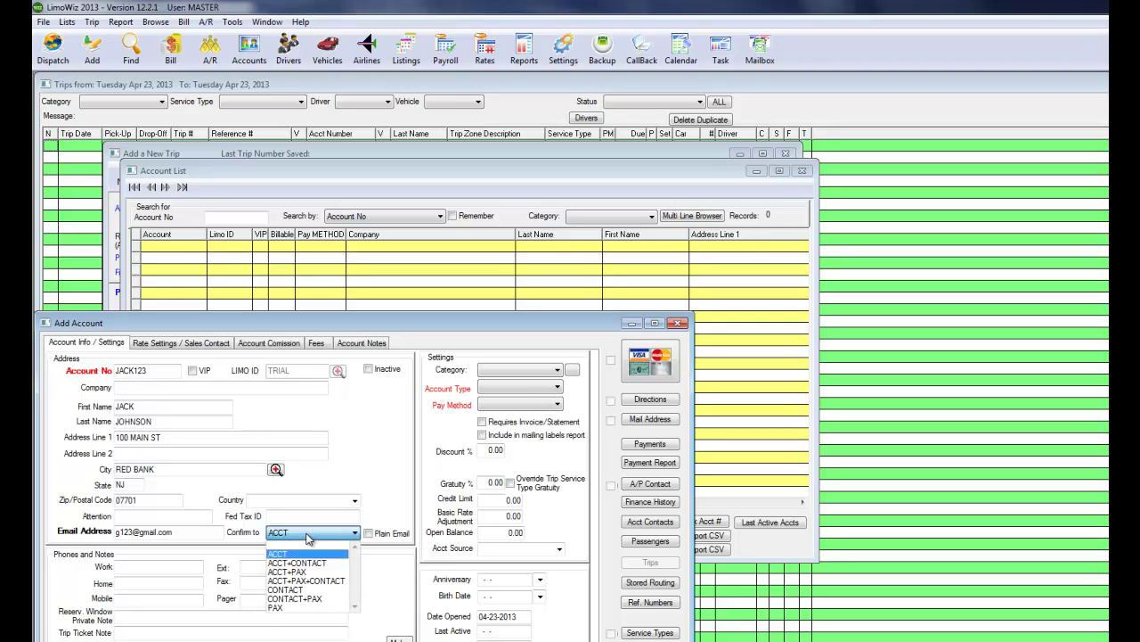
click(375, 495)
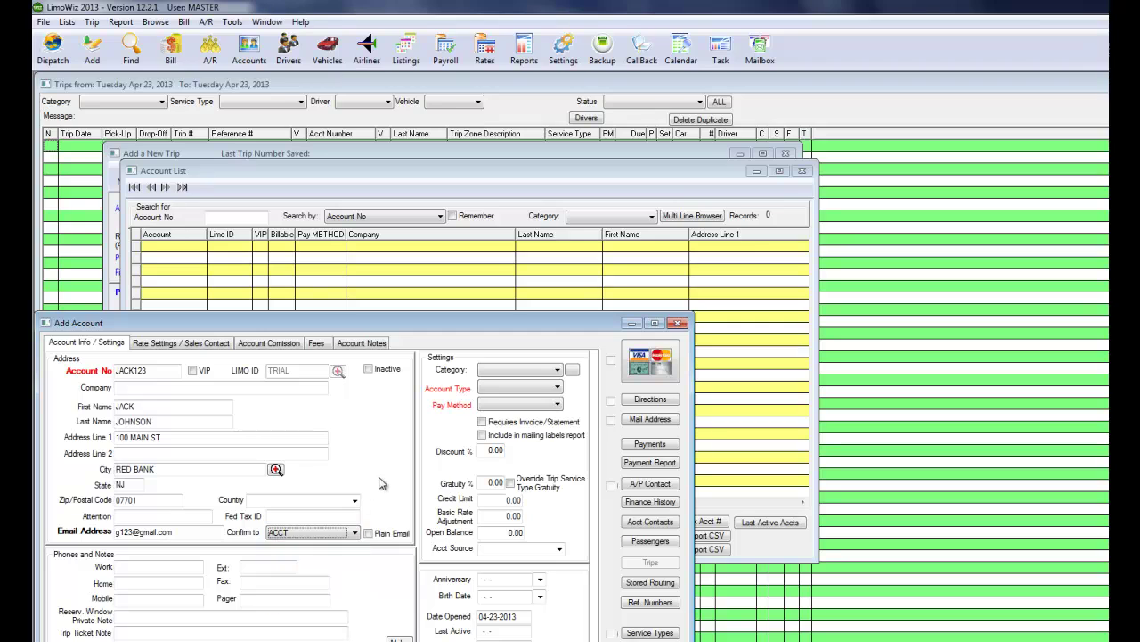
click(136, 565)
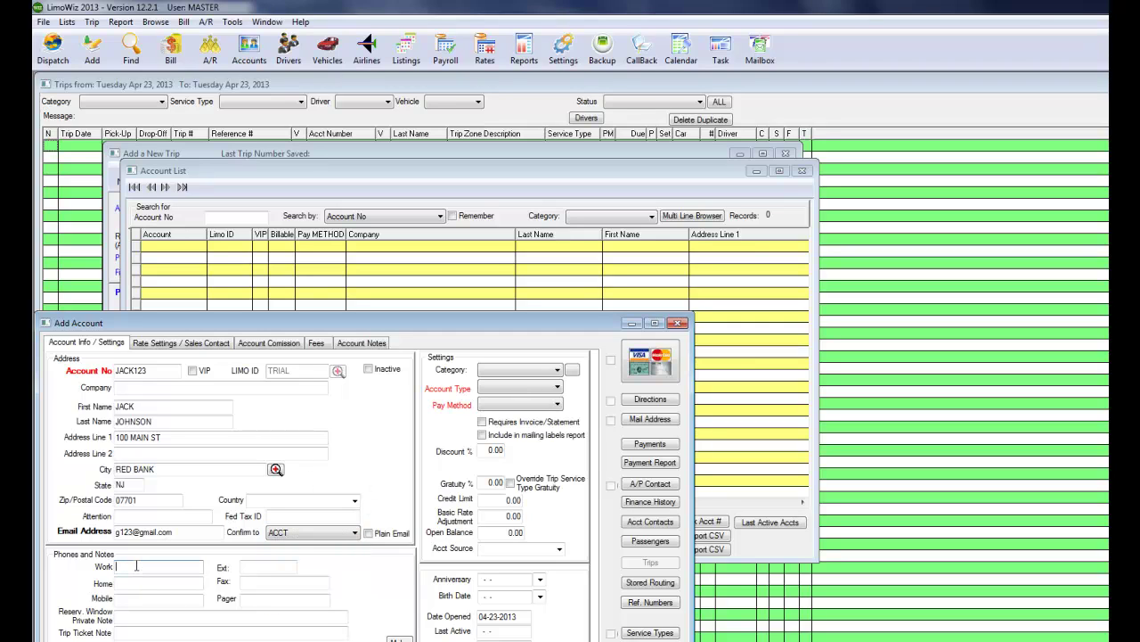
Make JACK123 an INDIVIDUAL account with CASH as the pay method.
click(498, 387)
click(500, 416)
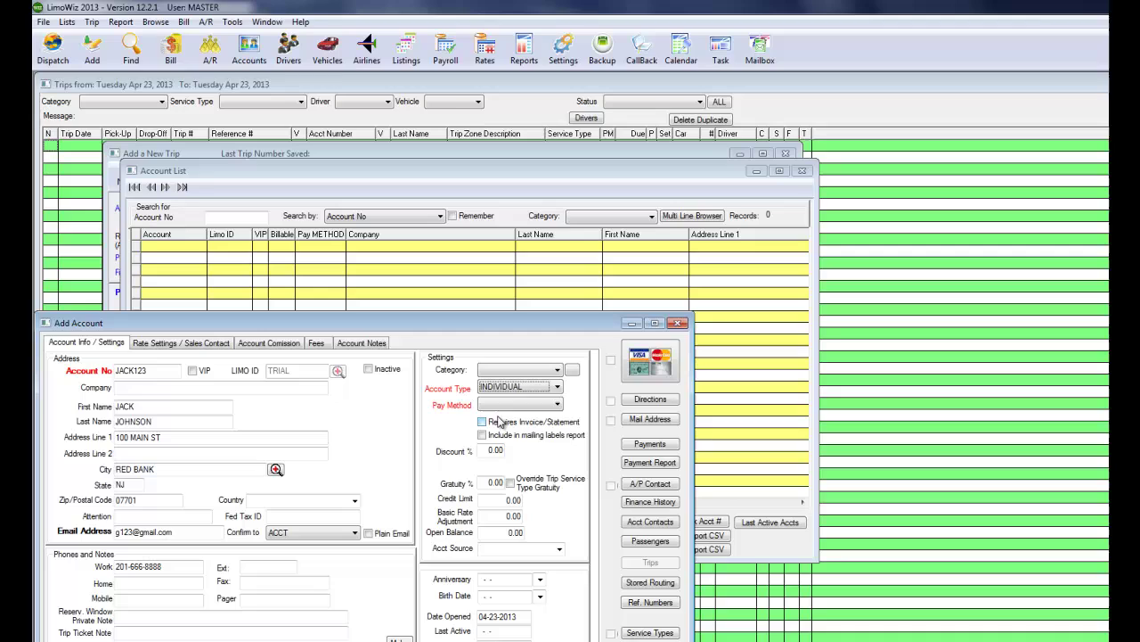
click(501, 406)
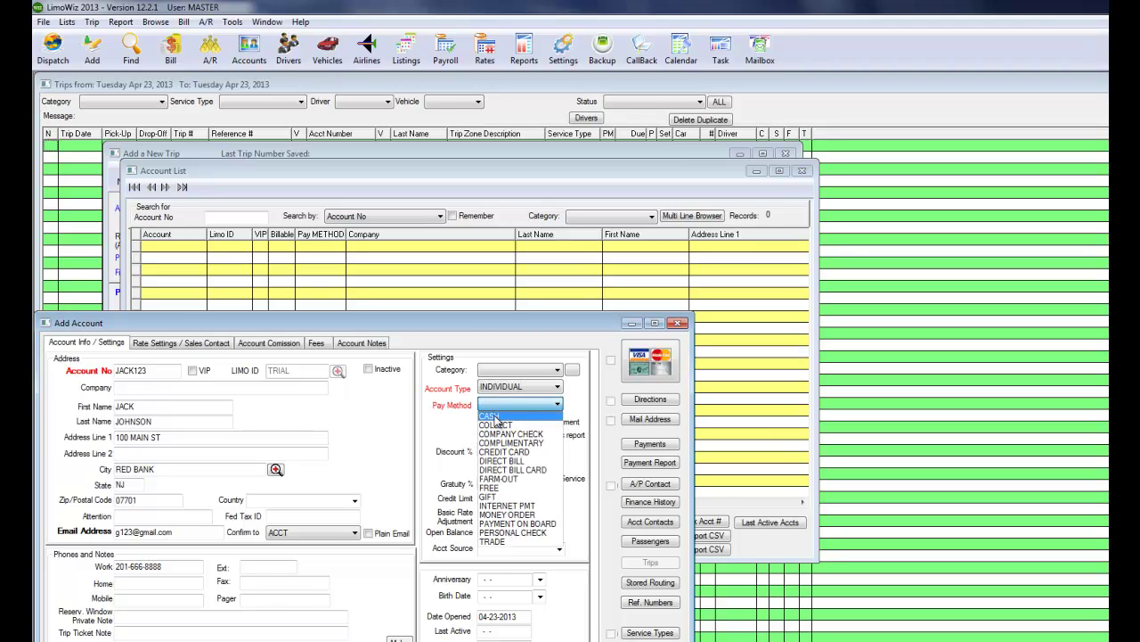
click(492, 416)
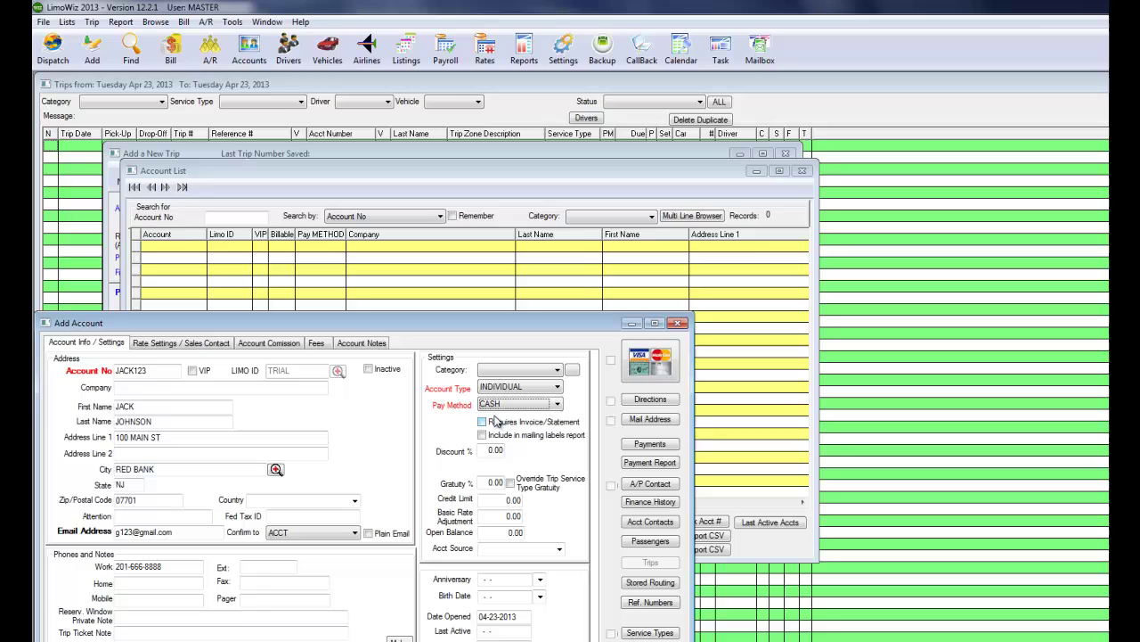
Review the rate, commission, fee and notes tabs, save the account, and select it for the trip.
click(166, 347)
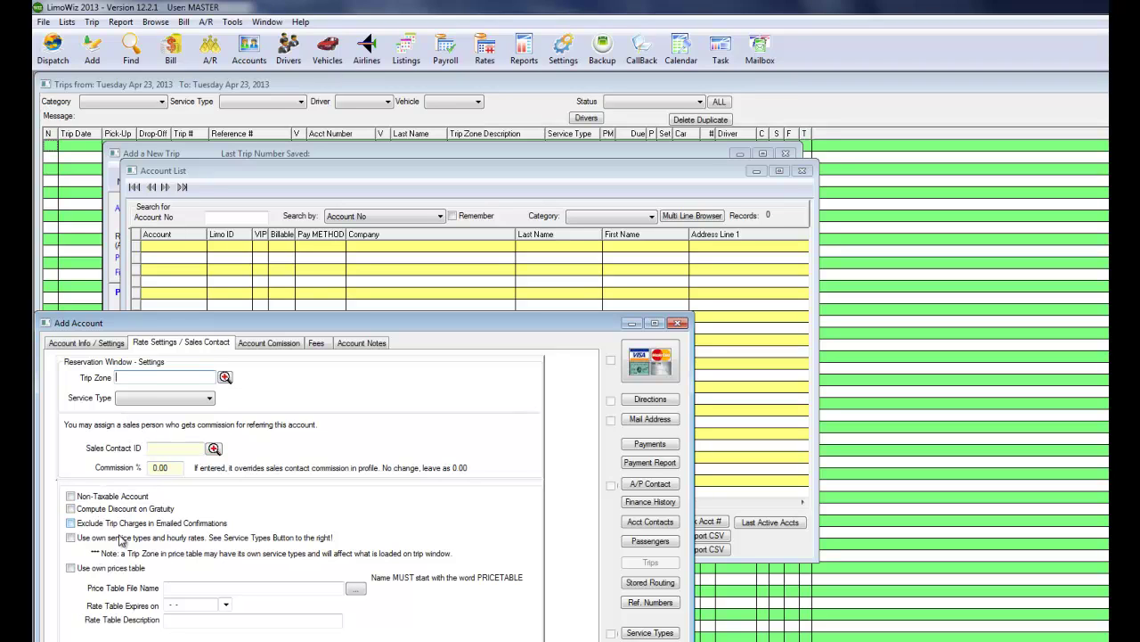
click(274, 345)
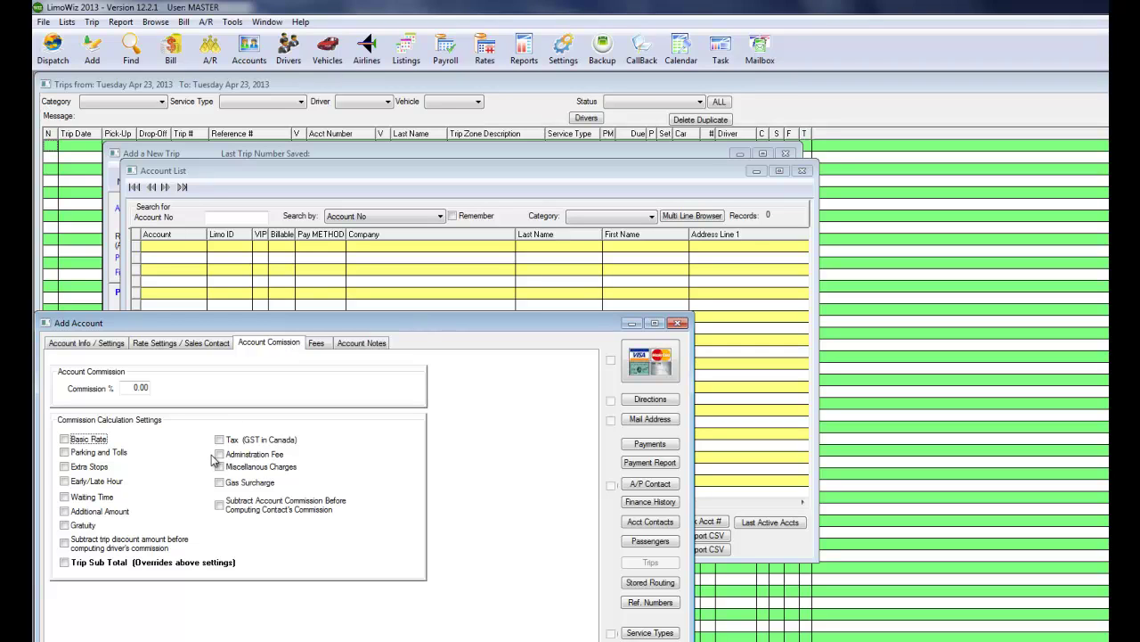
click(319, 344)
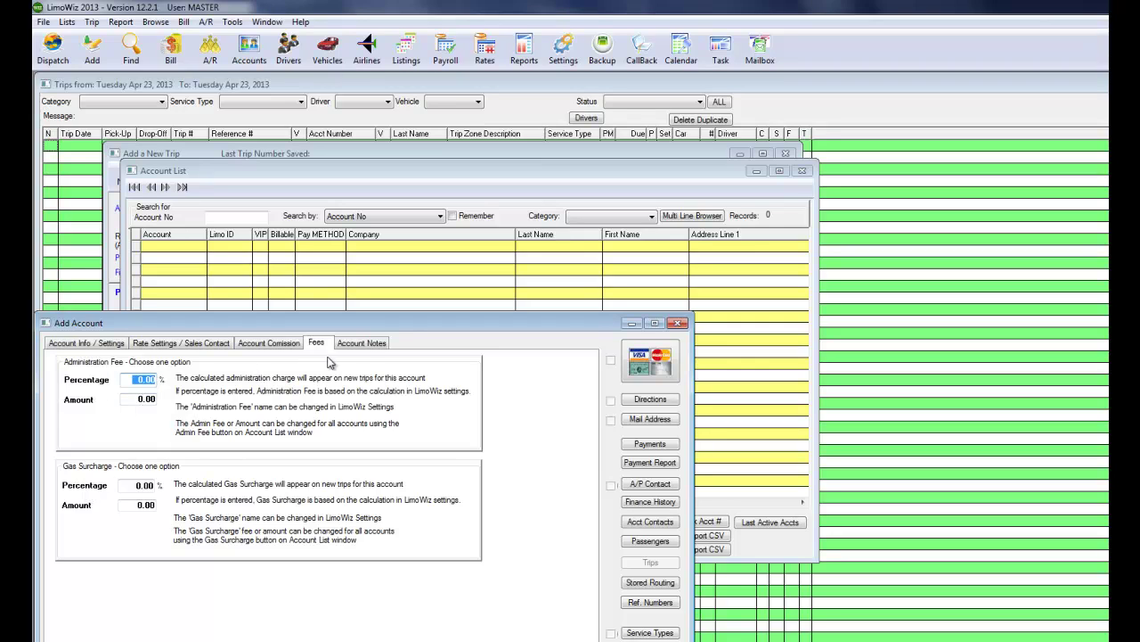
click(360, 345)
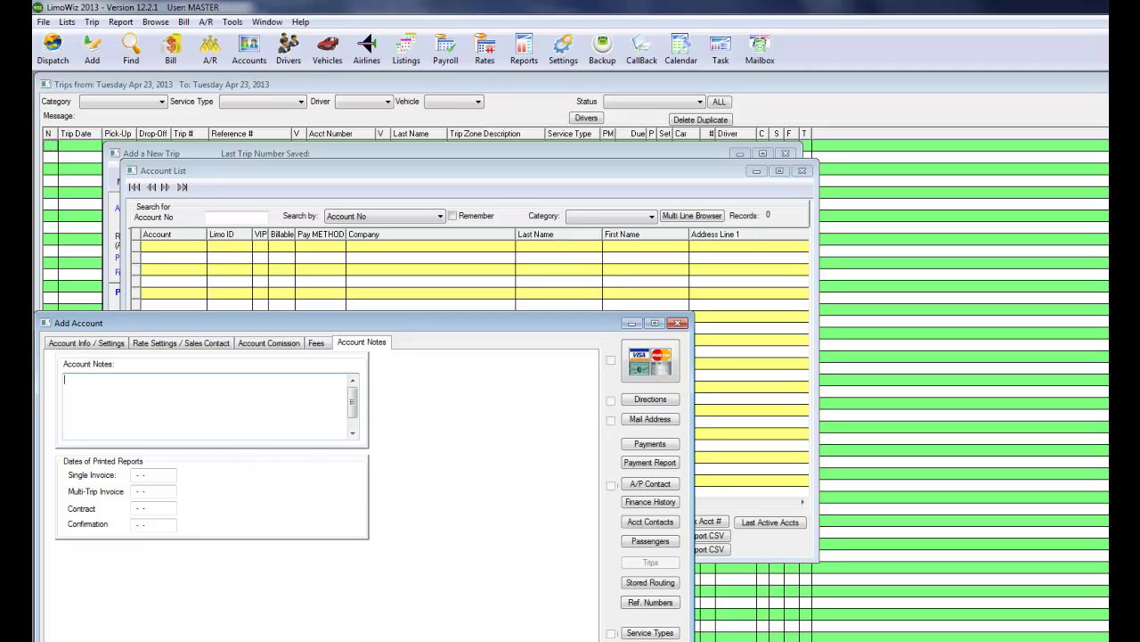
click(89, 346)
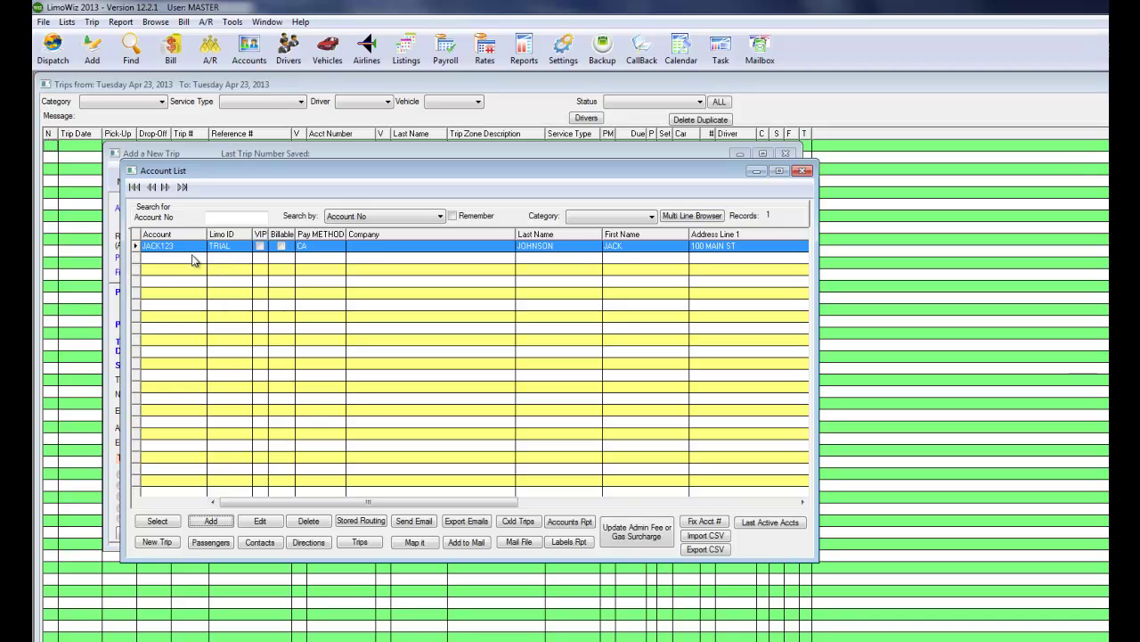
click(157, 520)
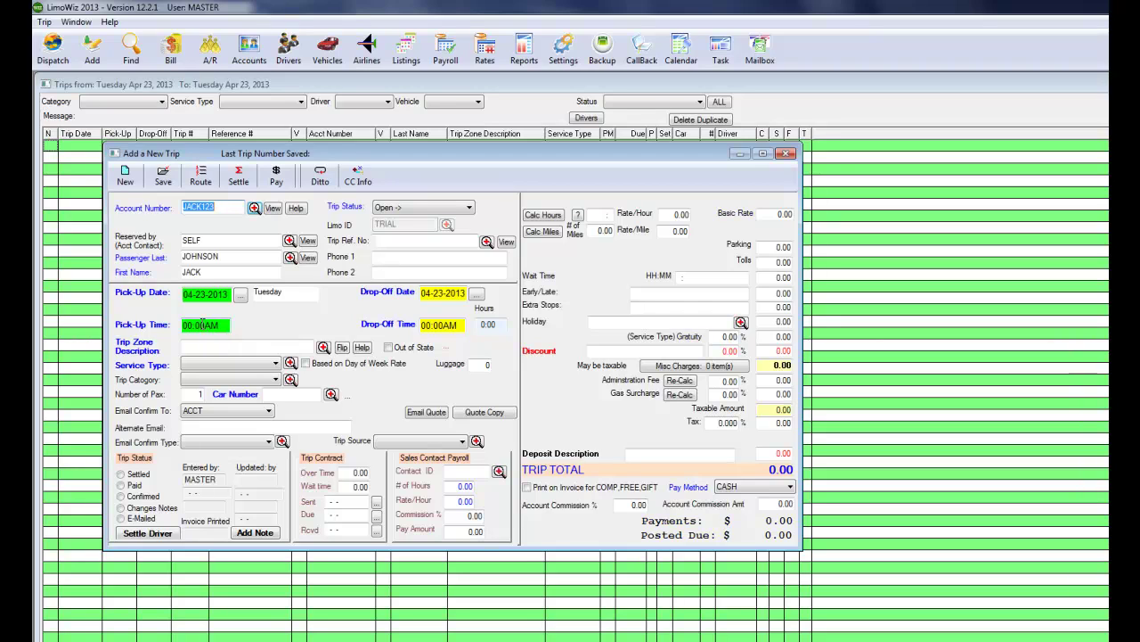
Enter a 12:30PM pick-up time and bring up the Trip Zone price lookup.
click(215, 326)
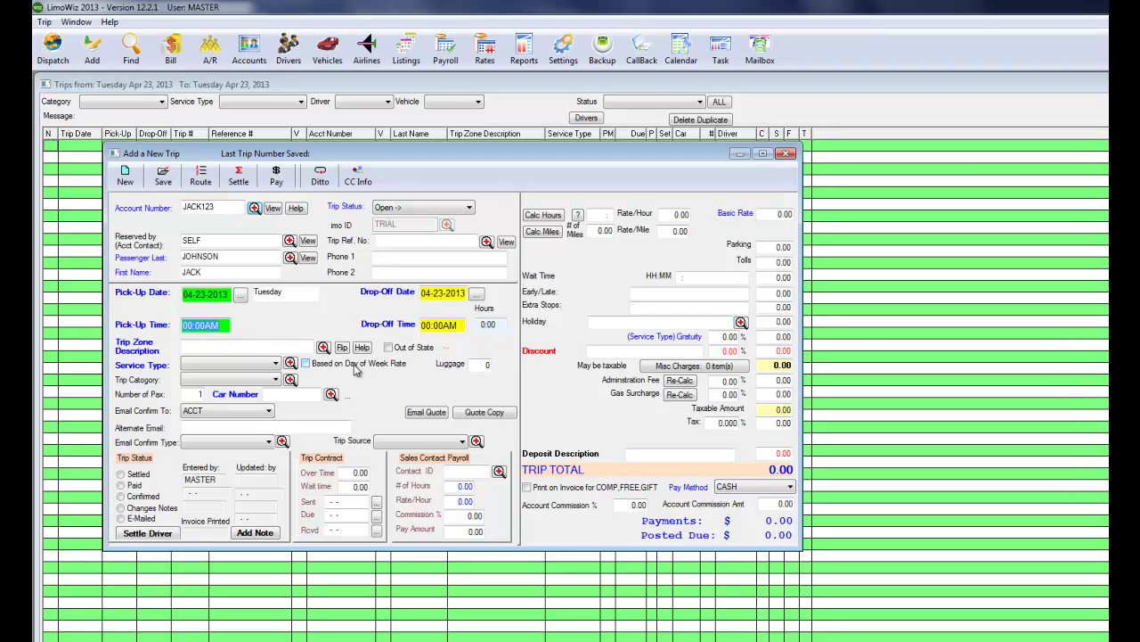
text(12:3)
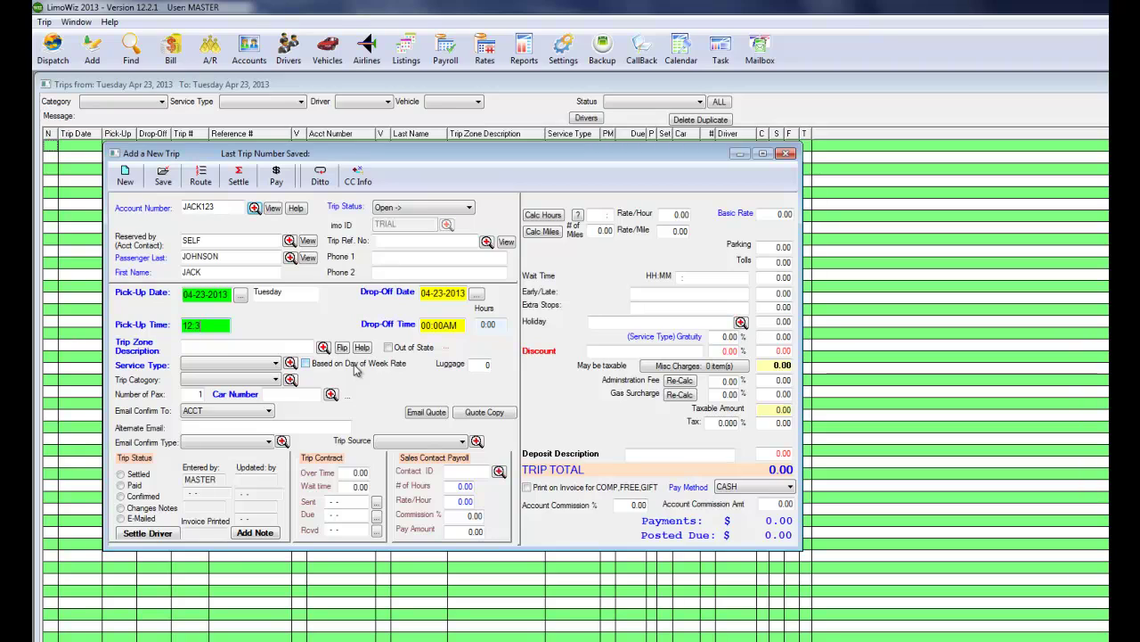
text(0PM)
key(Tab)
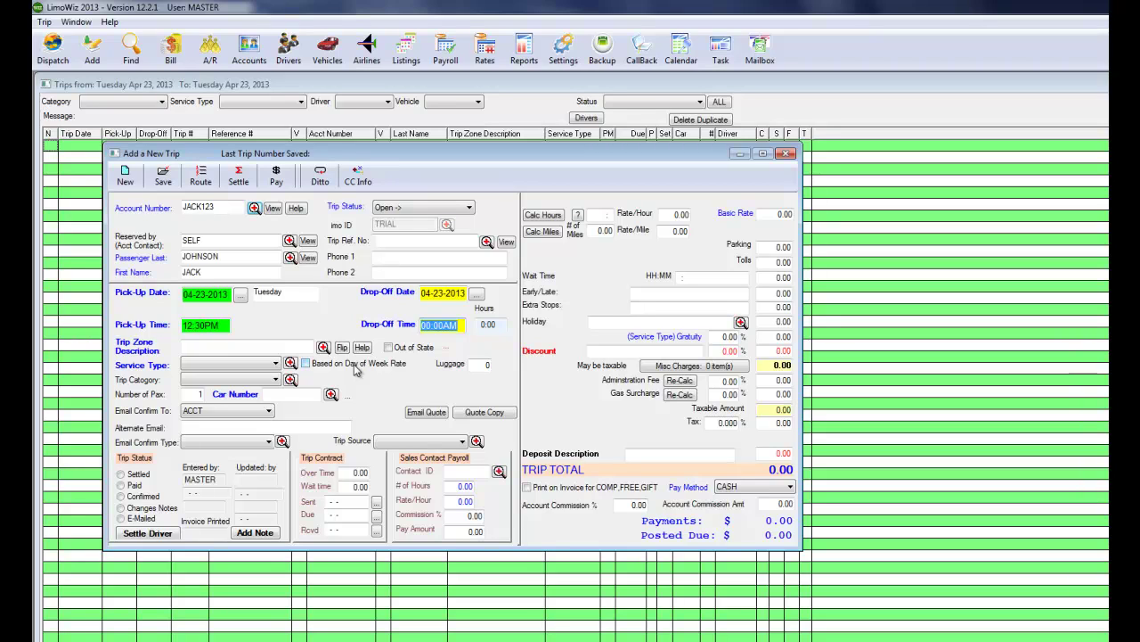
key(Tab)
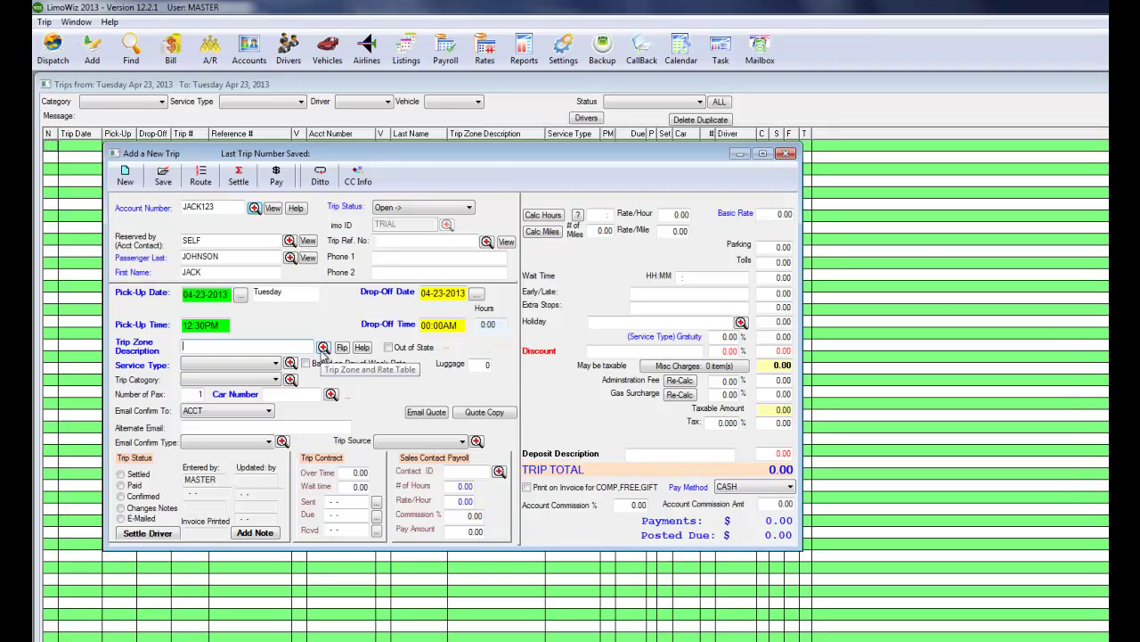
click(324, 347)
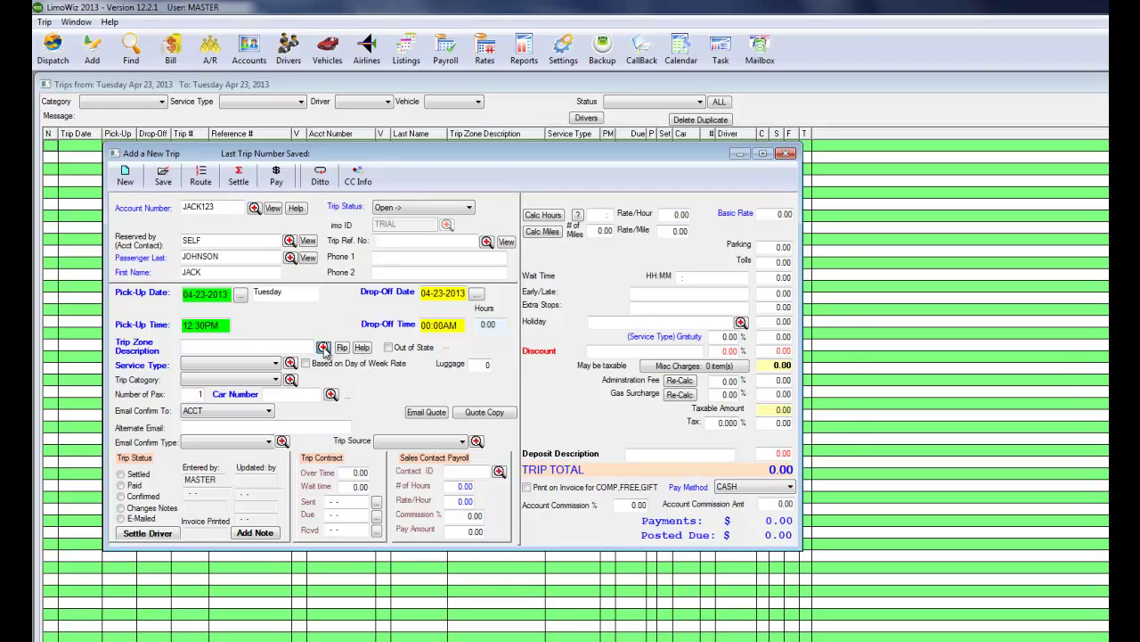
Add airport locations EWR and JFK, giving JFK the description JFK AIRPORT.
click(810, 420)
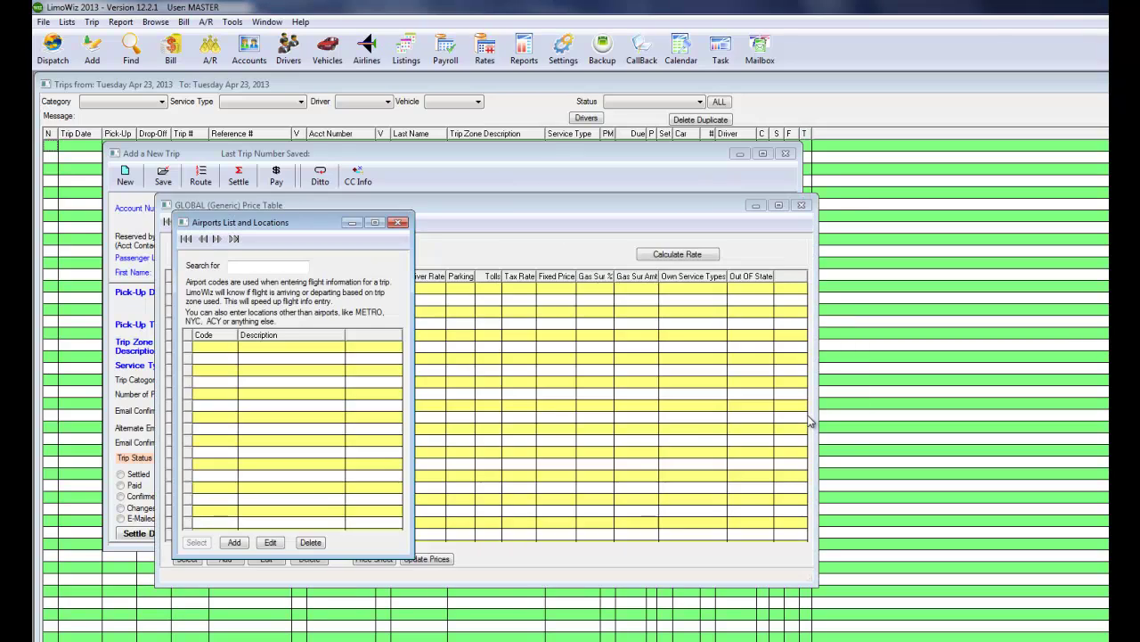
click(235, 542)
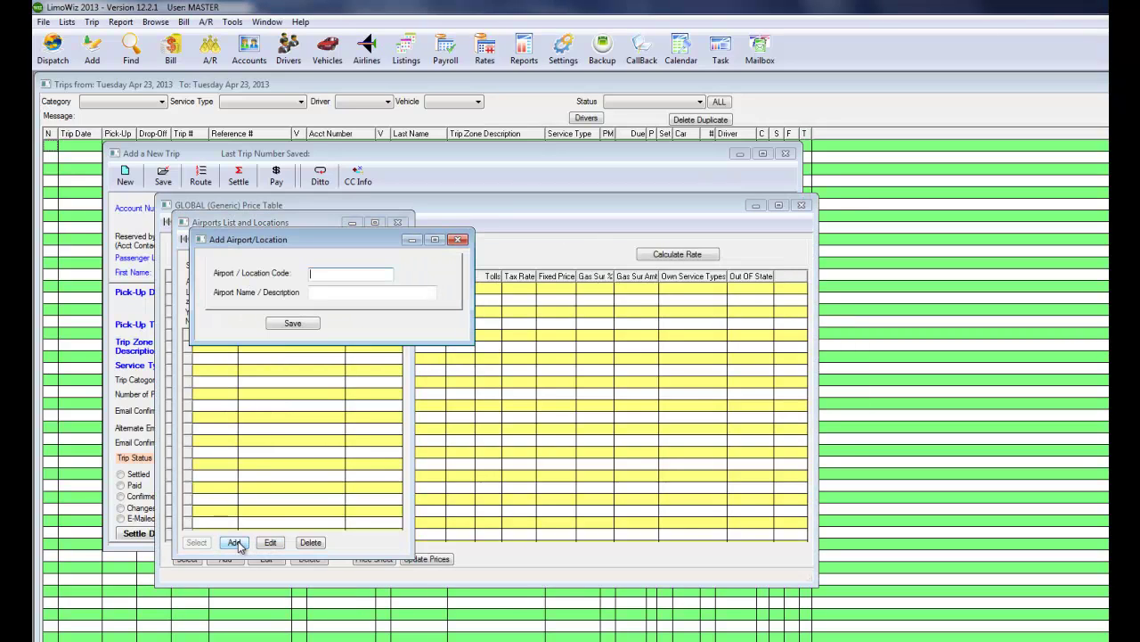
text(EWR)
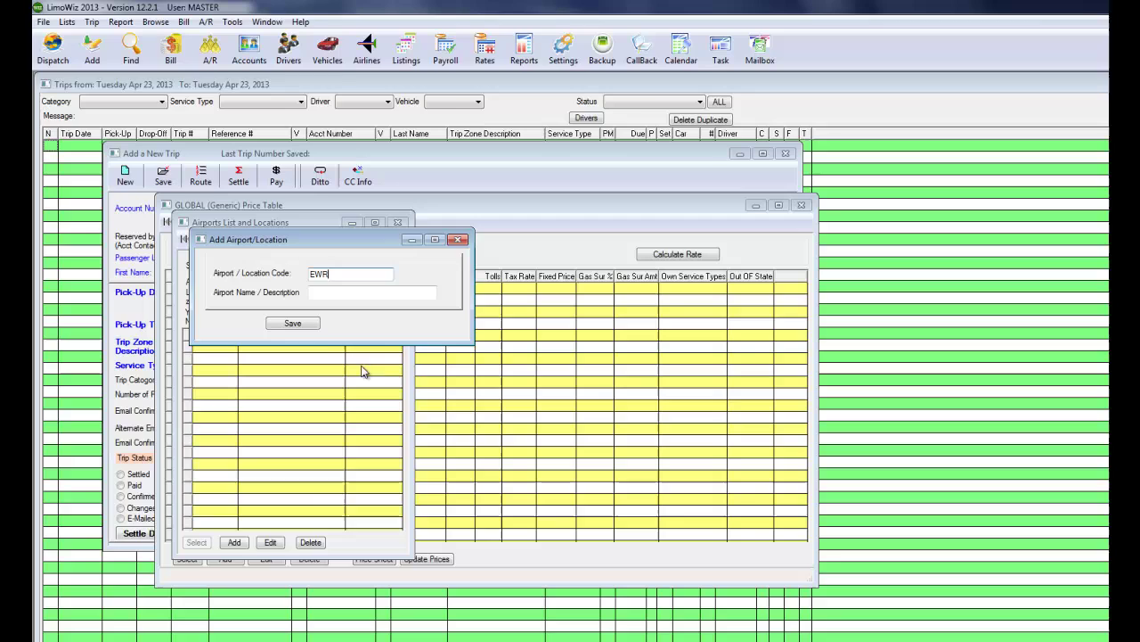
click(303, 327)
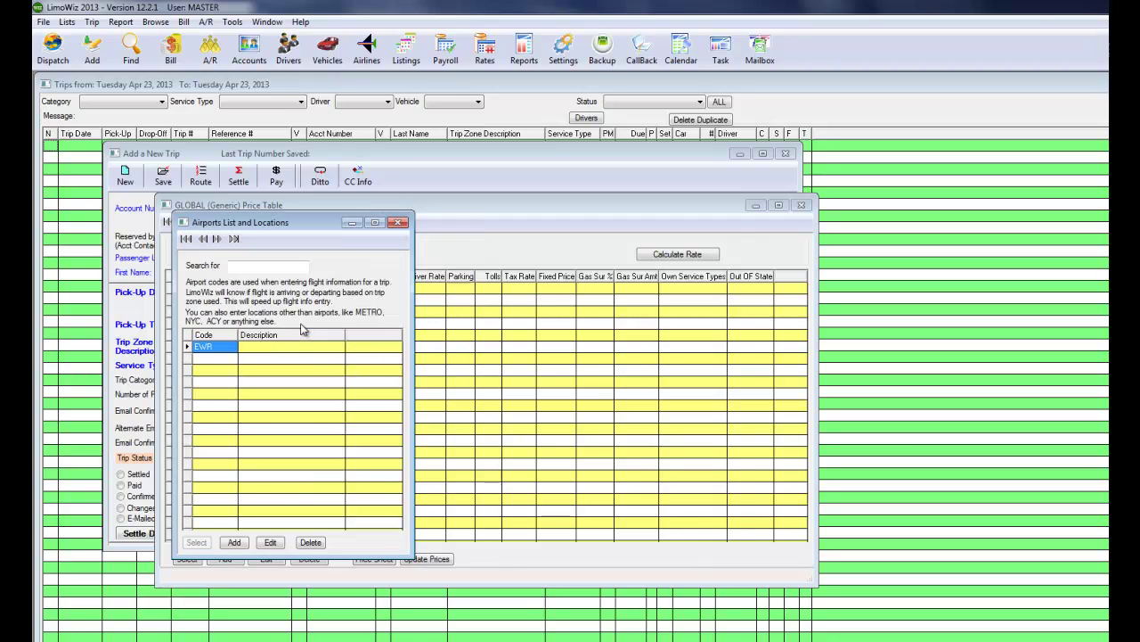
click(234, 543)
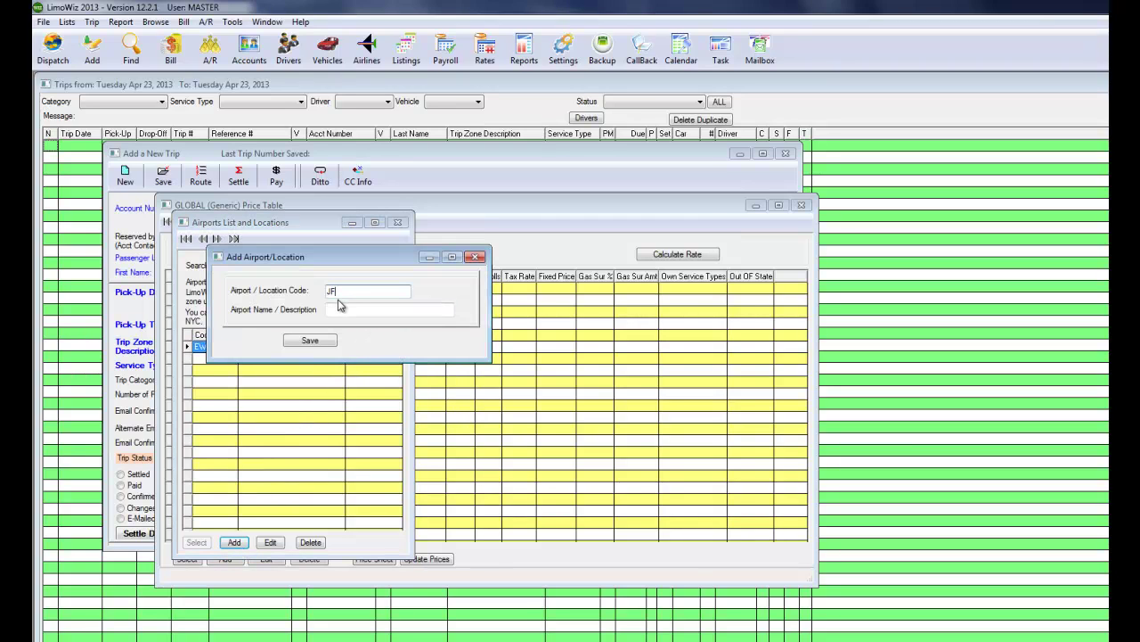
click(338, 310)
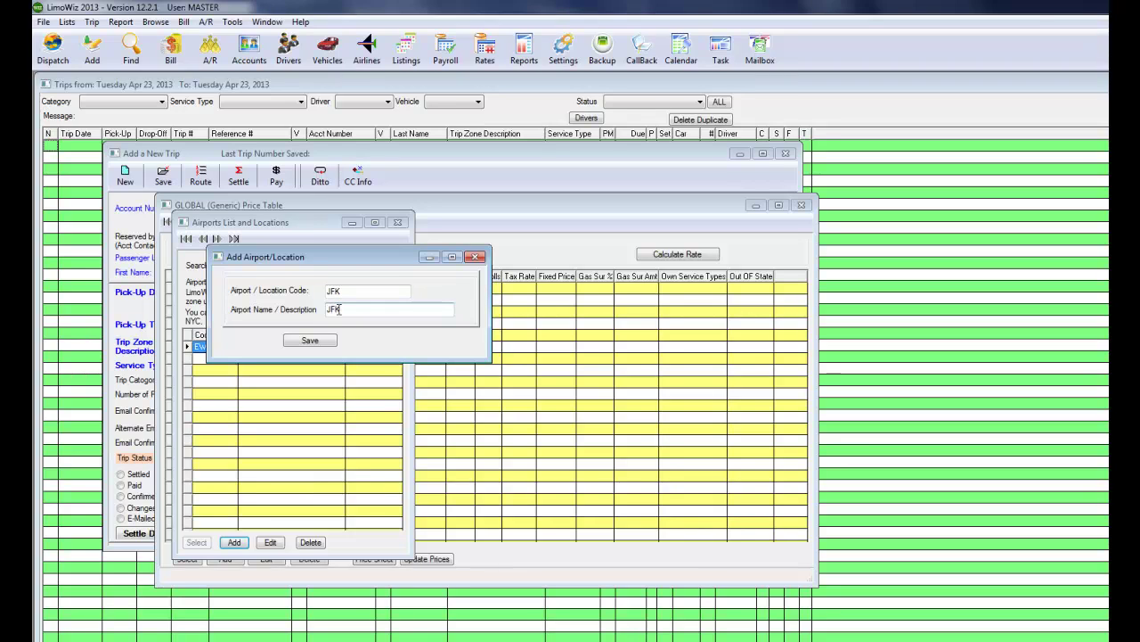
text(JFK AIRPORT)
click(317, 343)
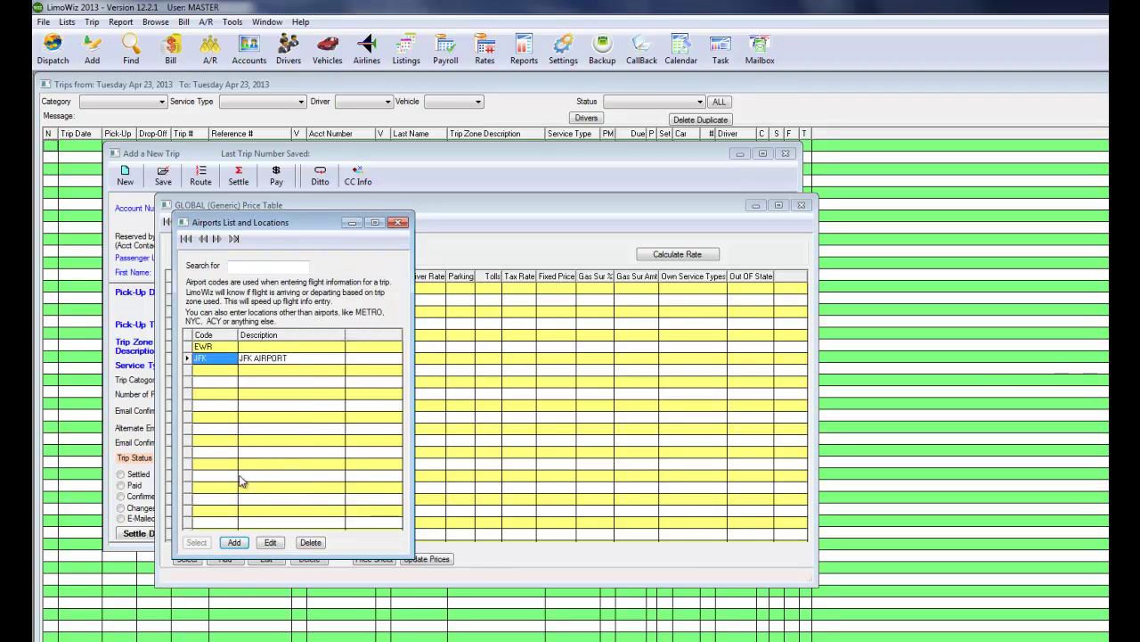
click(215, 347)
Add zone ROCKAWAY/EWR at a 50.00 rate, with a reversed EWR/ROCKAWAY zone created too.
click(398, 221)
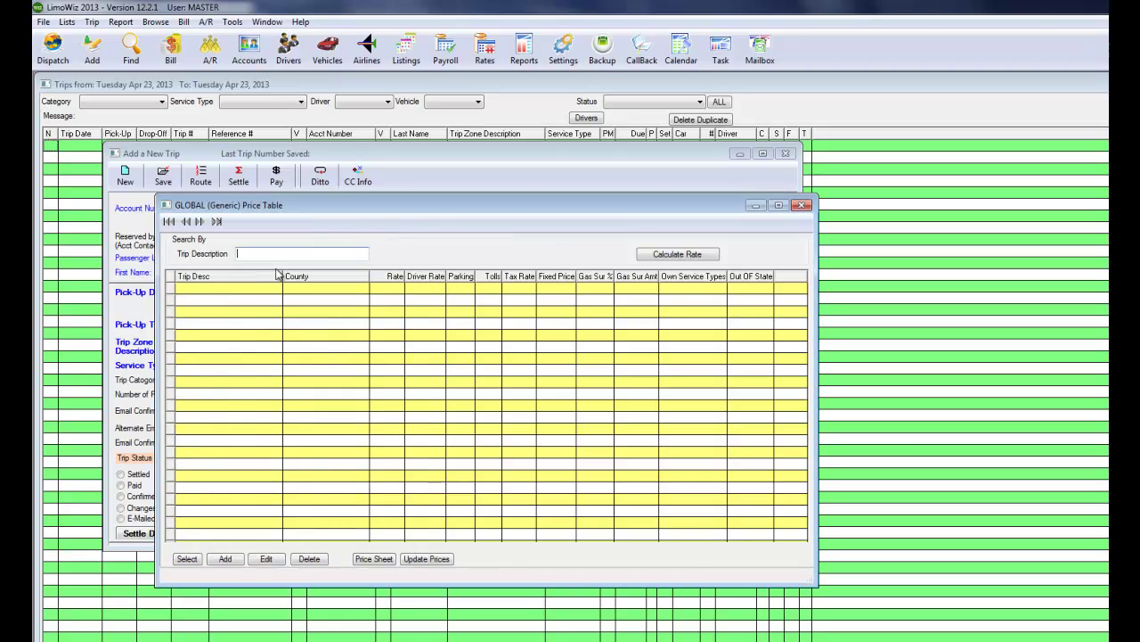
click(226, 560)
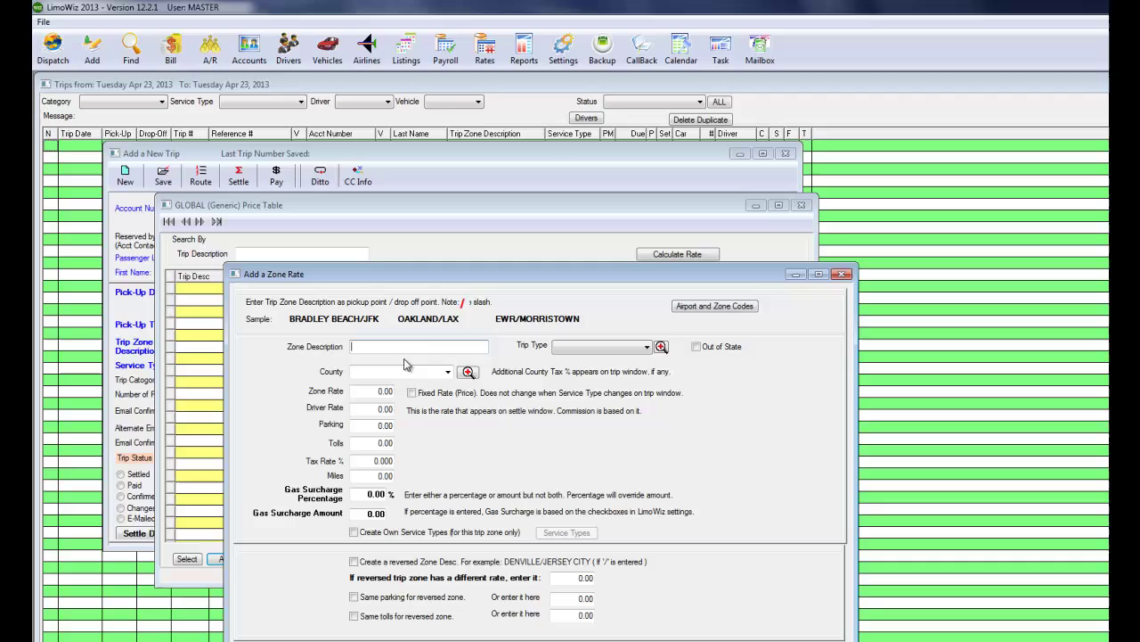
text(ROCK)
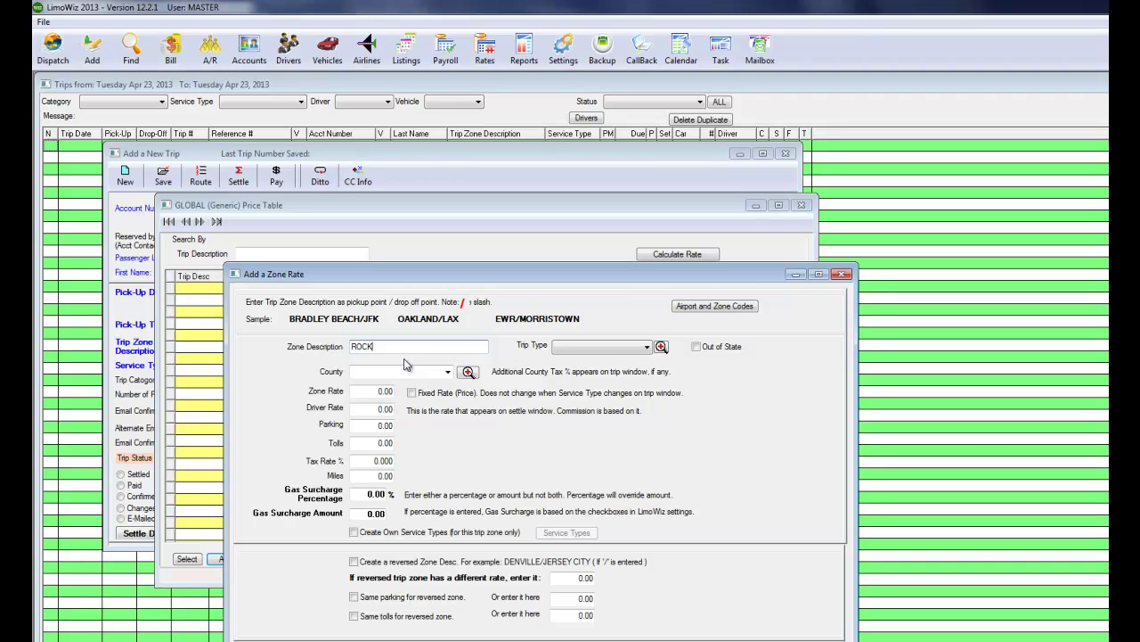
text(AWAY/EWR)
key(Tab)
key(Tab)
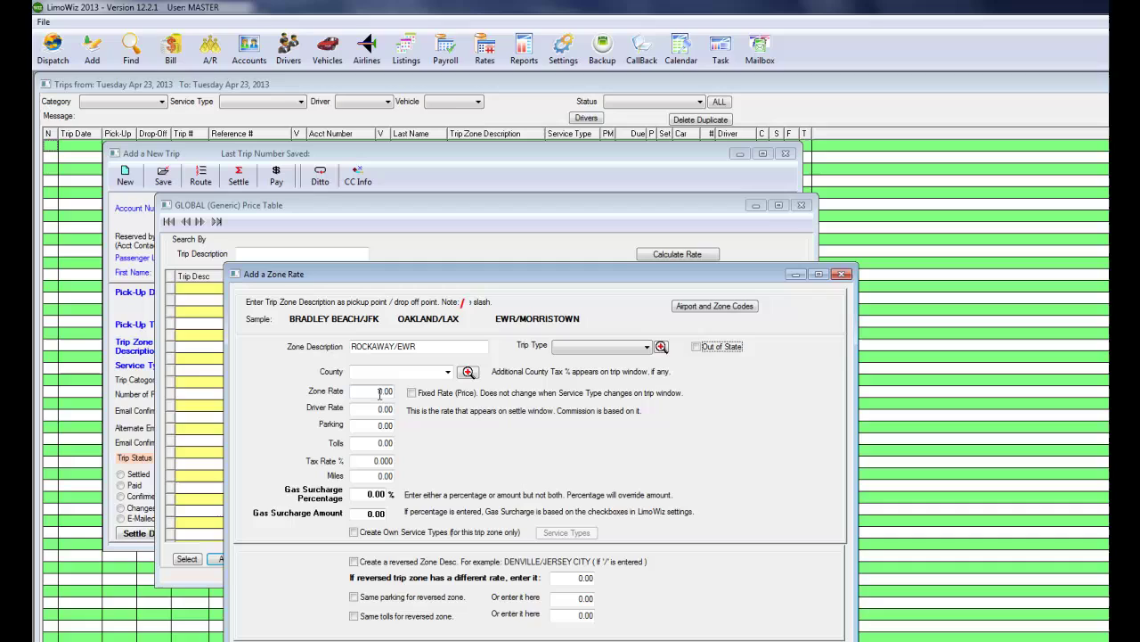
click(379, 393)
text(50)
key(Tab)
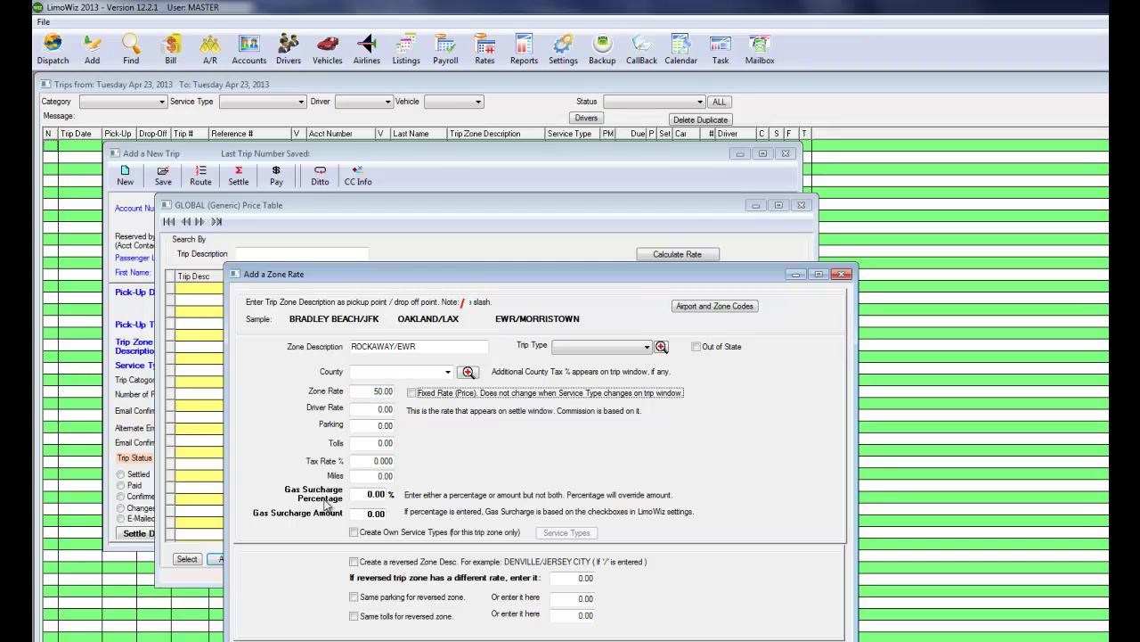
click(354, 562)
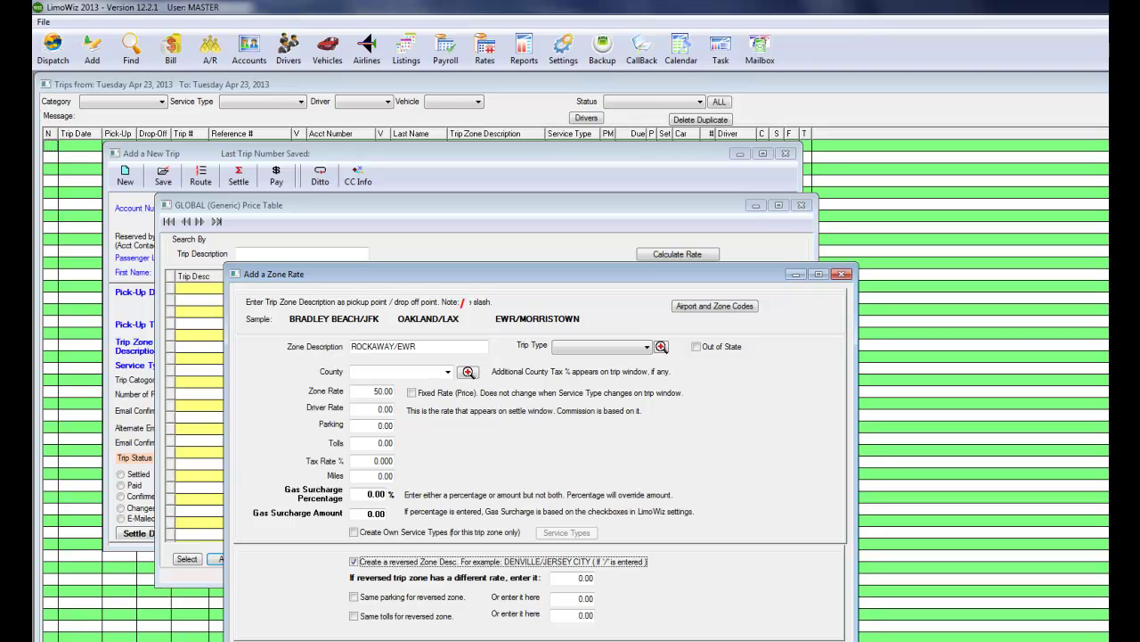
key(Return)
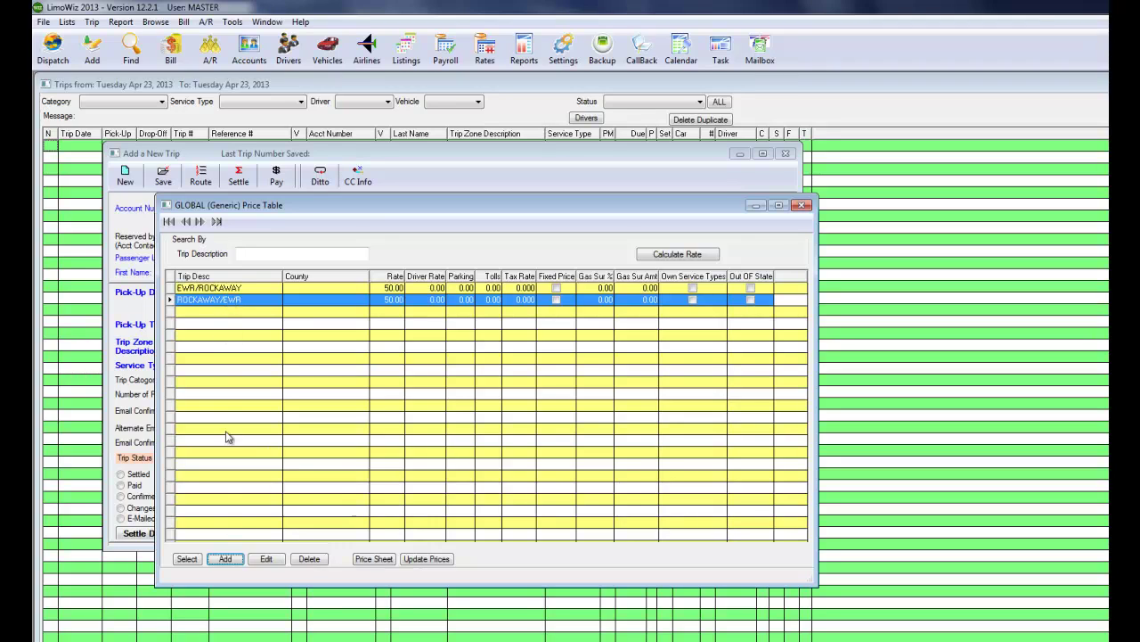
Use ROCKAWAY/EWR as the trip's zone and bring up the service type rates list.
click(186, 558)
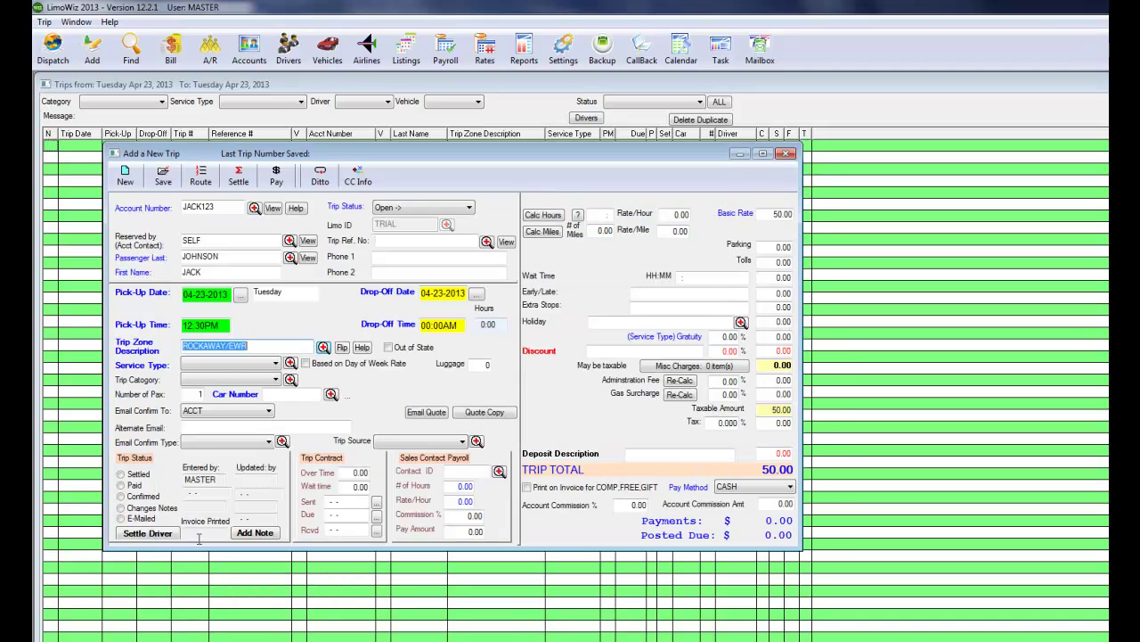
click(227, 363)
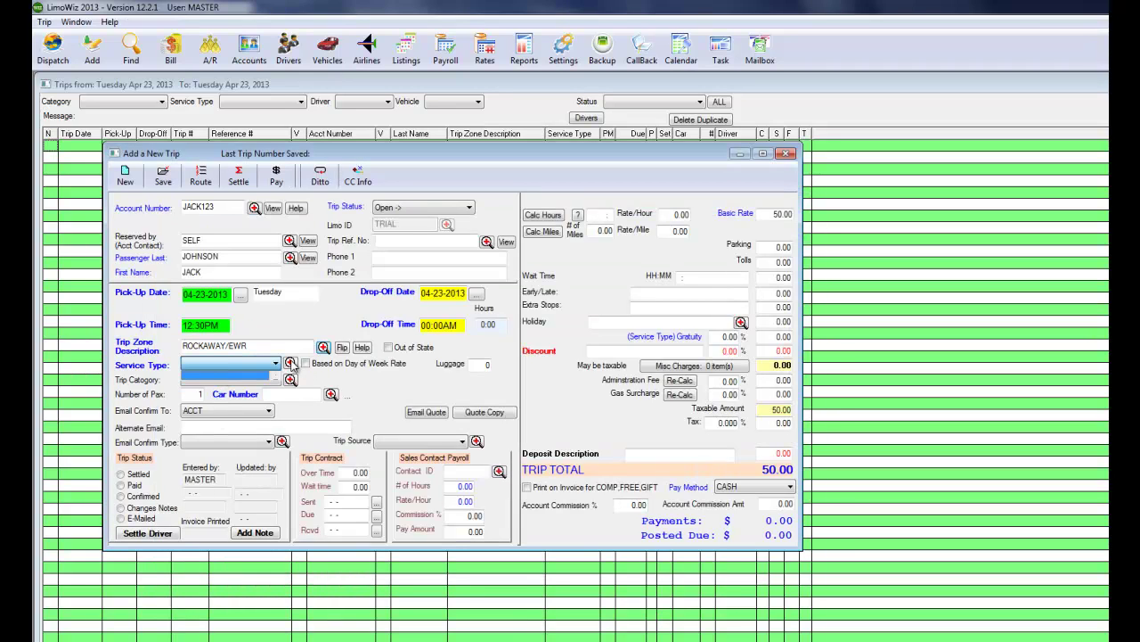
click(294, 366)
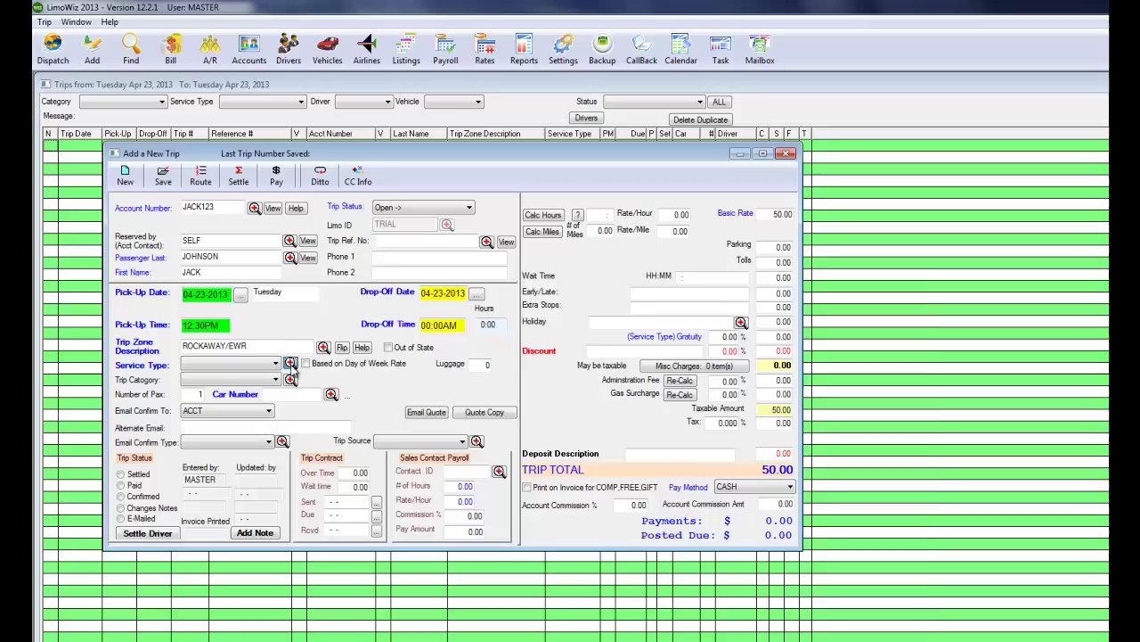
click(291, 363)
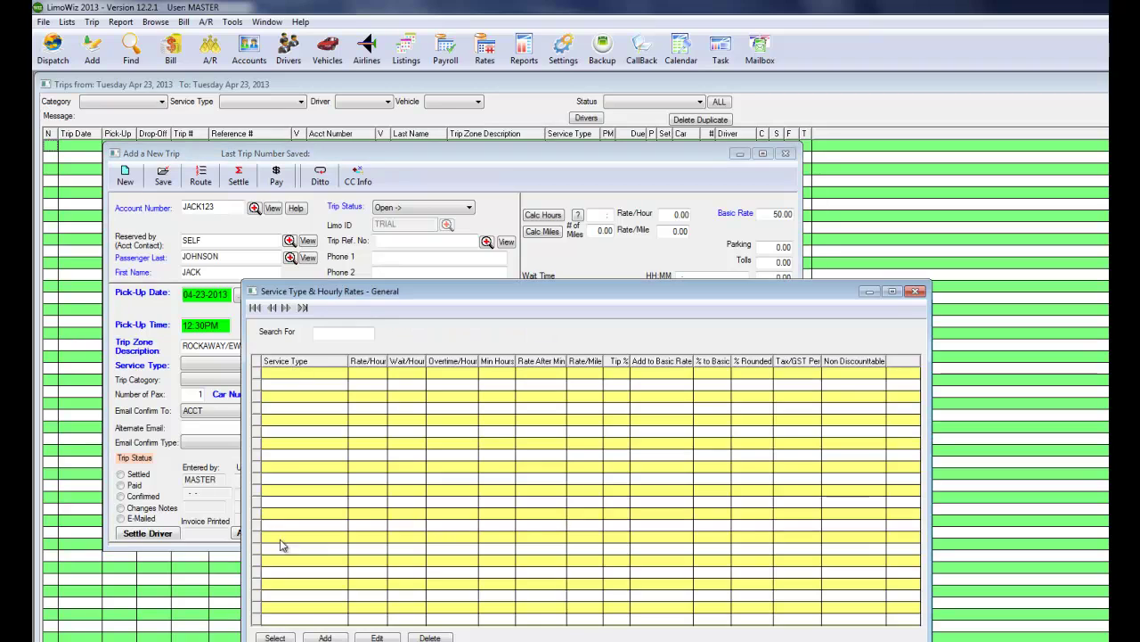
Add a SEDAN service type with 55.00 hourly, wait and overtime rates.
click(326, 637)
text(SEDAN)
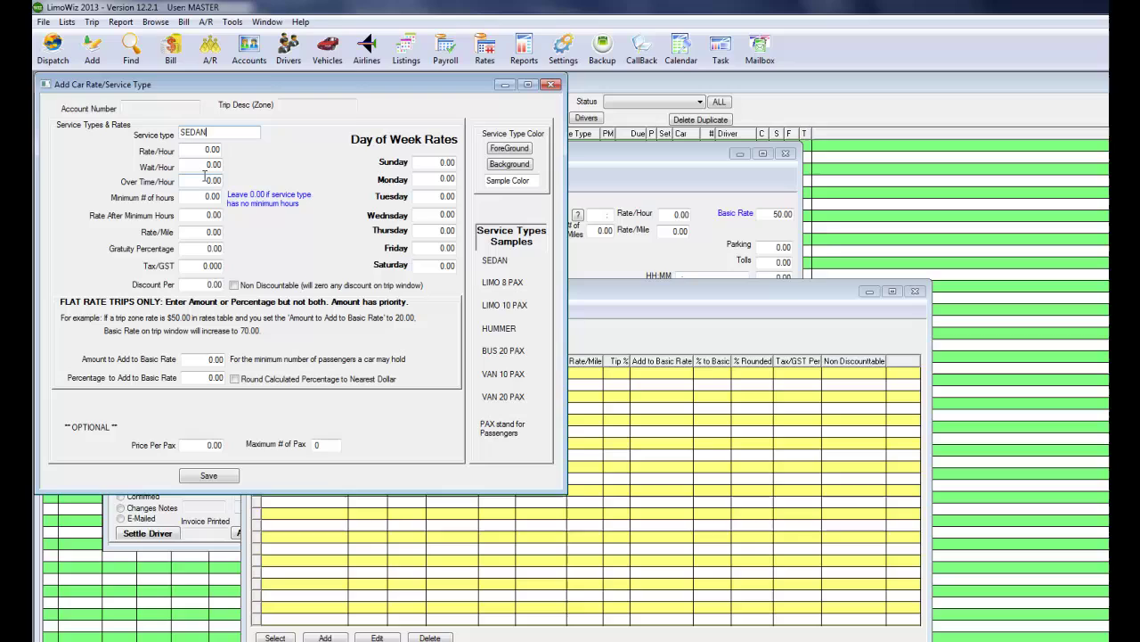
key(Tab)
text(55)
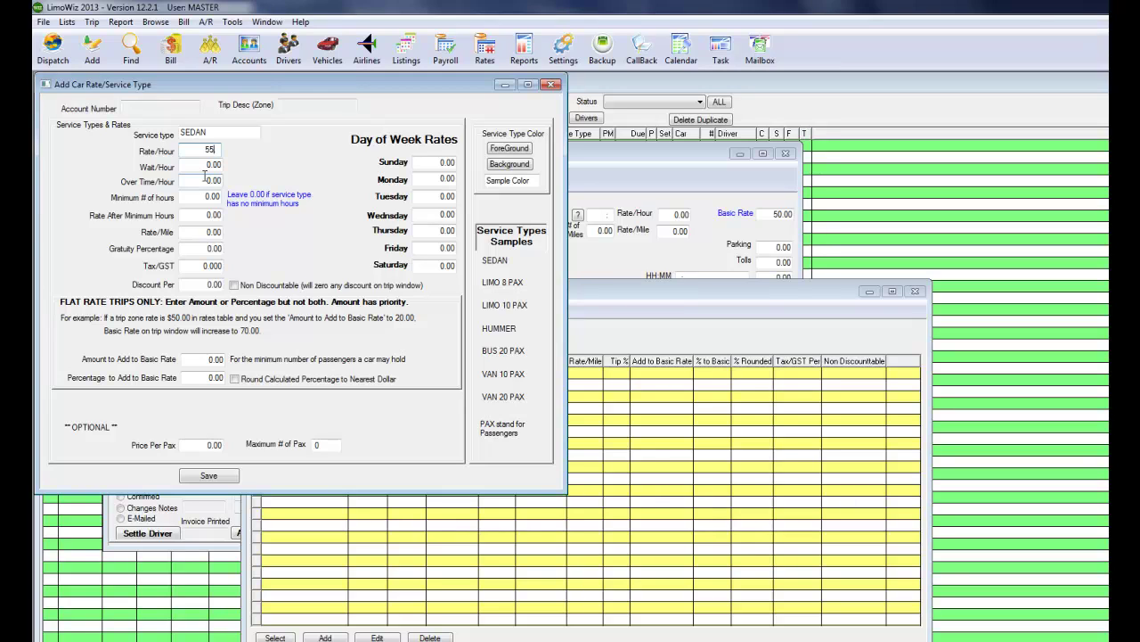
text(.)
key(Tab)
text(55)
key(Tab)
text(55)
key(Tab)
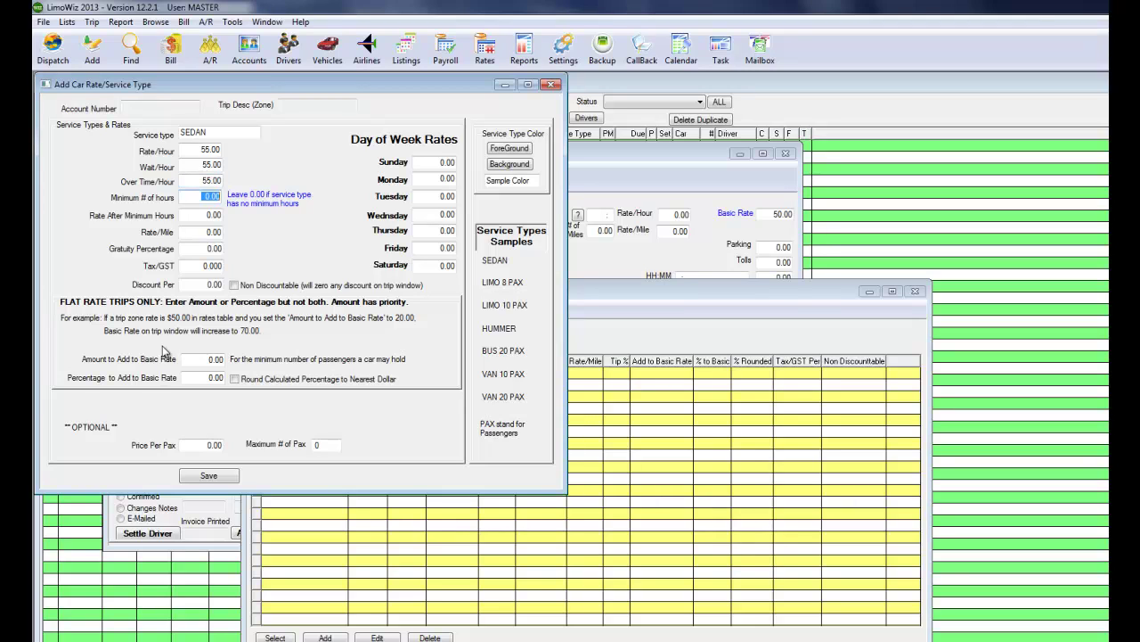
Give SEDAN a 20% gratuity and save the service type.
click(201, 250)
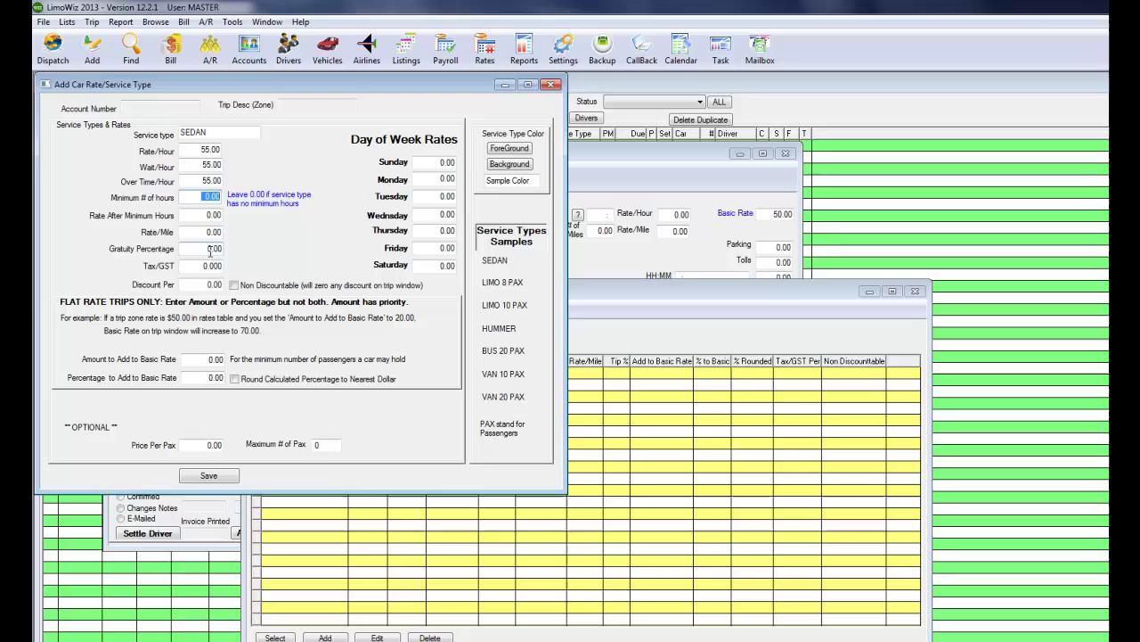
text(20)
key(Tab)
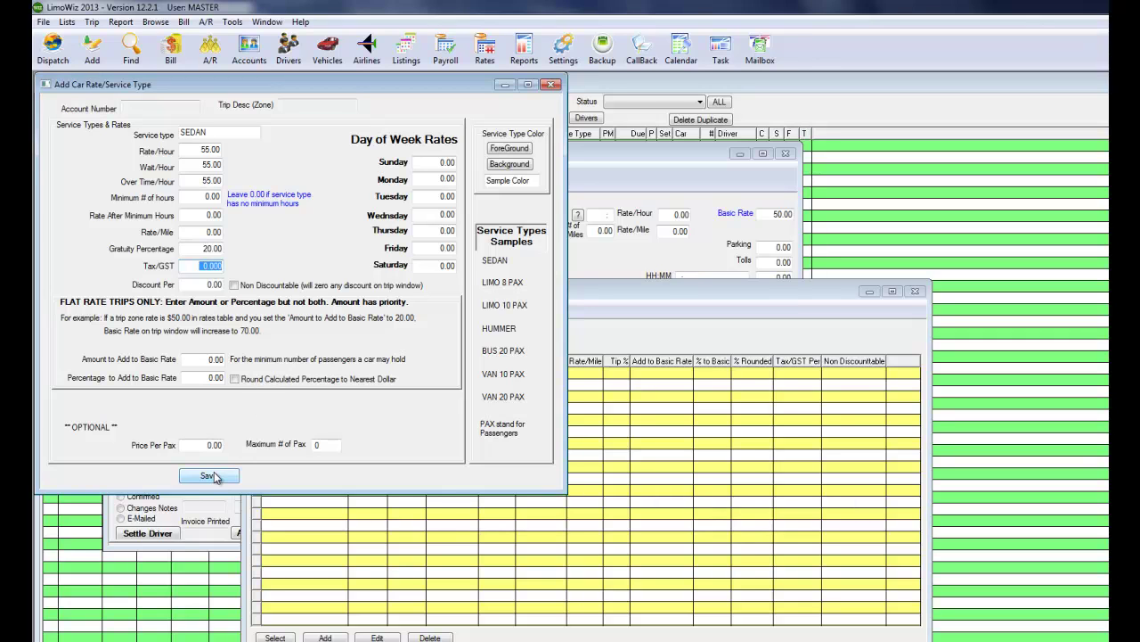
click(214, 477)
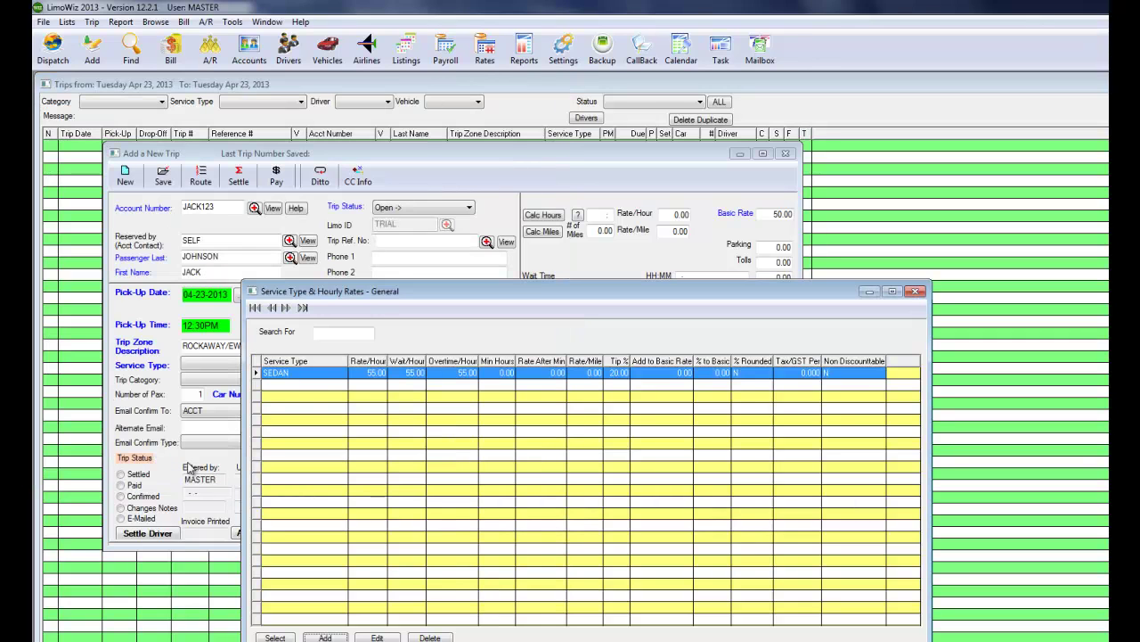
Create LIMO 10 PAX at 75.00 hourly plus 30.00 on the basic rate, and select it for the trip.
click(325, 638)
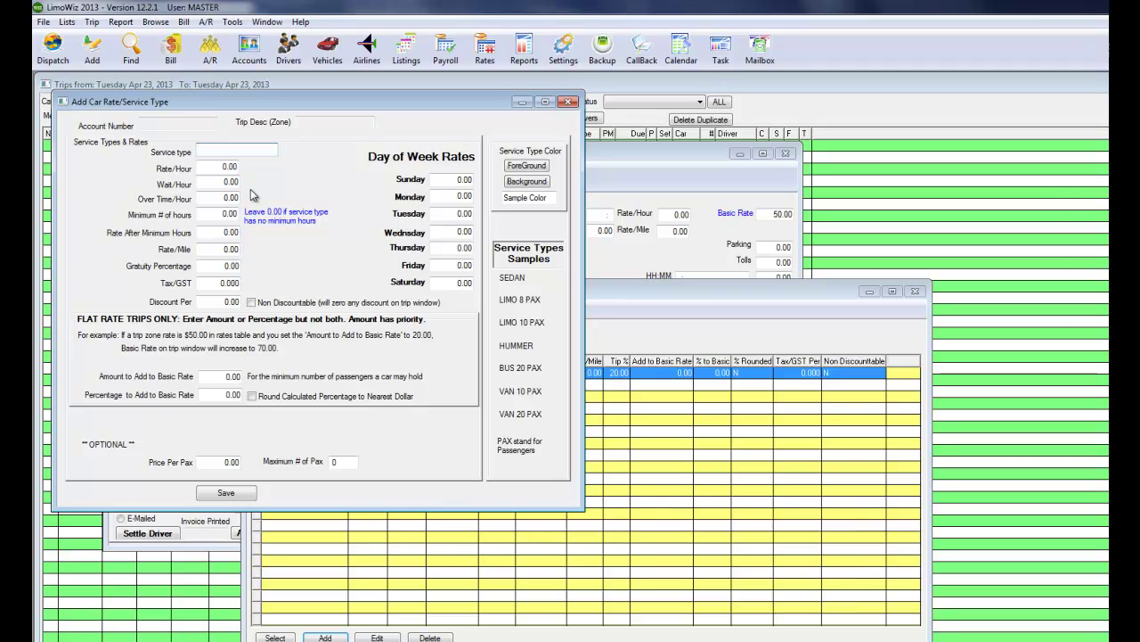
text(LIMO 10 PAX)
key(Tab)
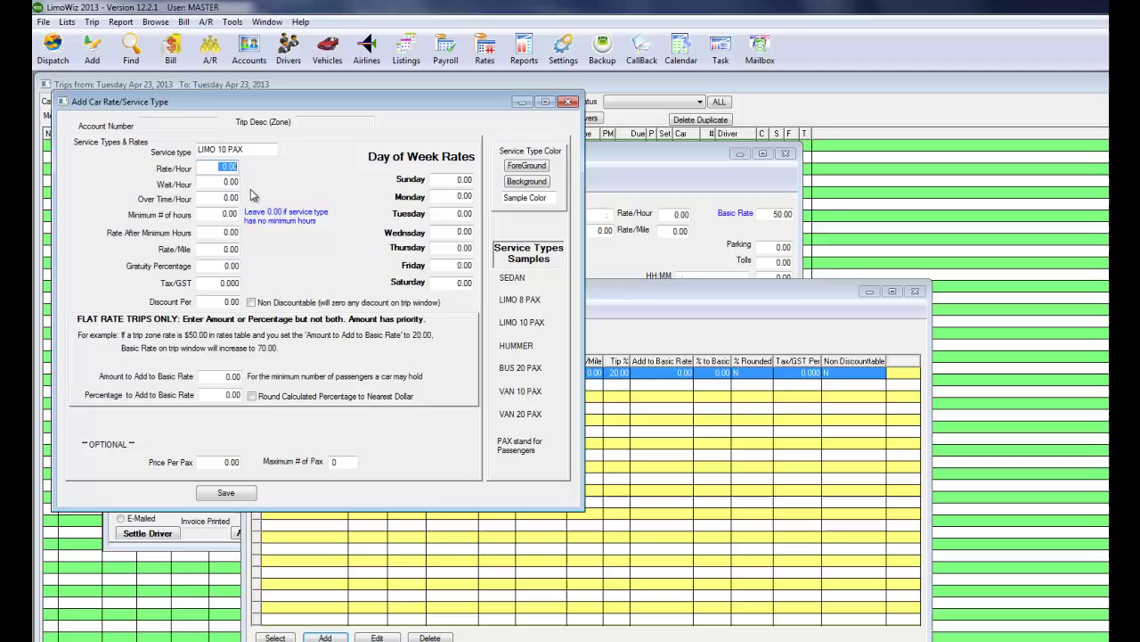
text(75)
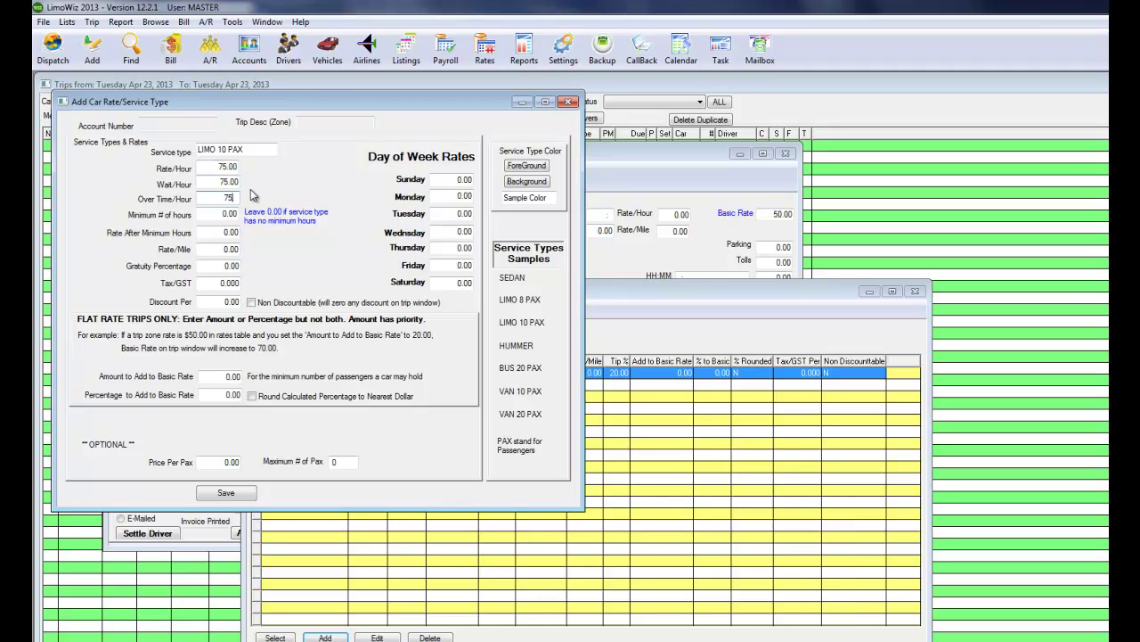
click(223, 378)
text(20)
key(Tab)
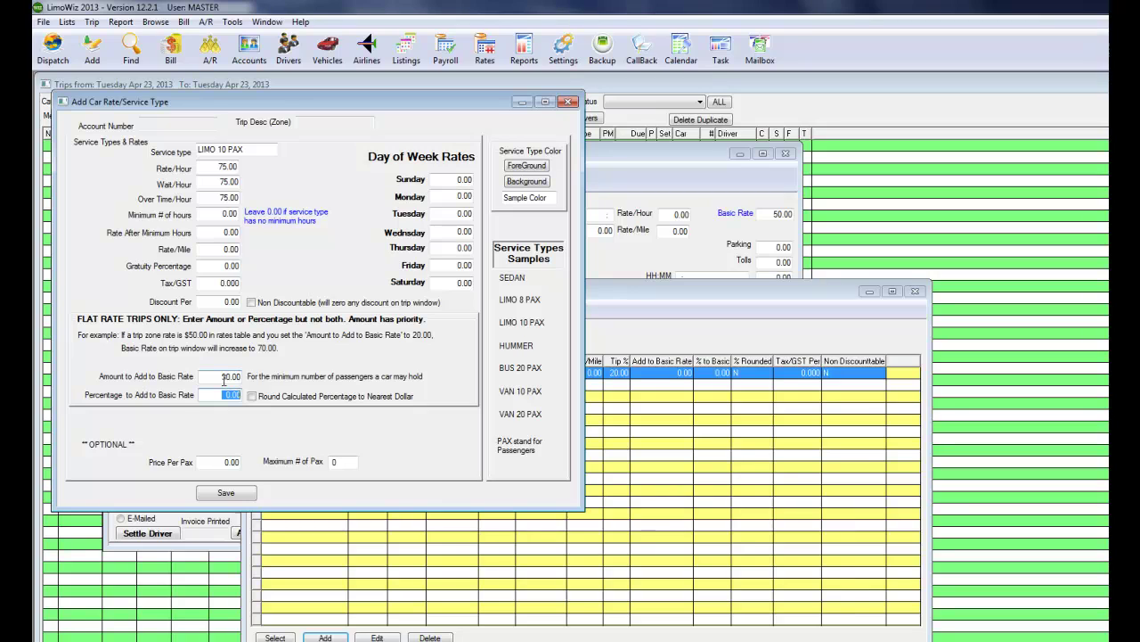
click(230, 493)
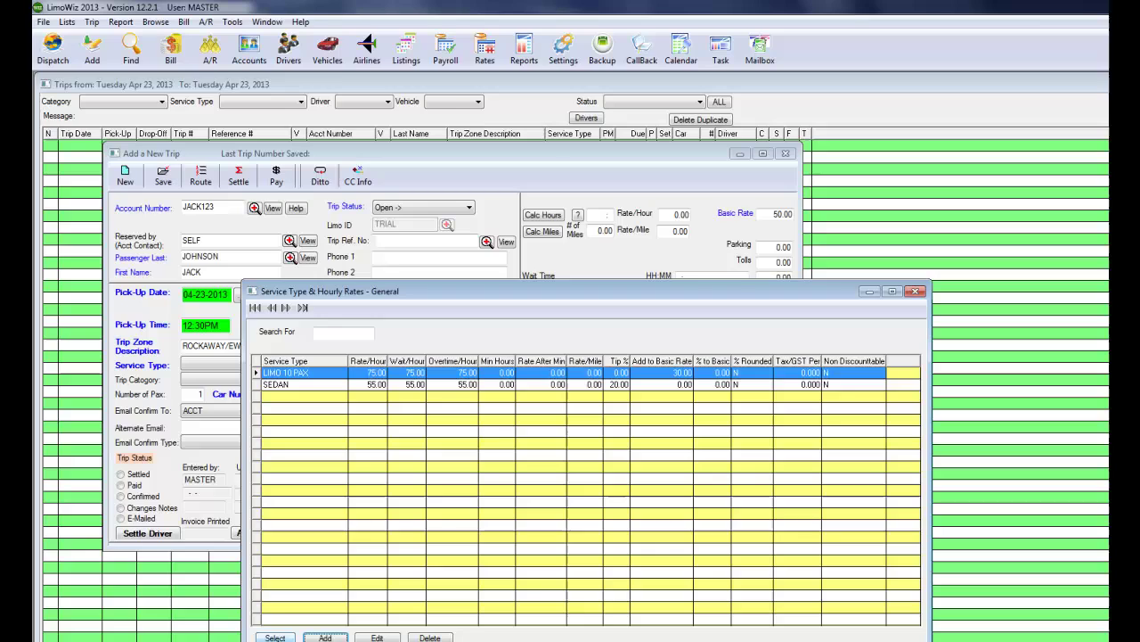
click(274, 637)
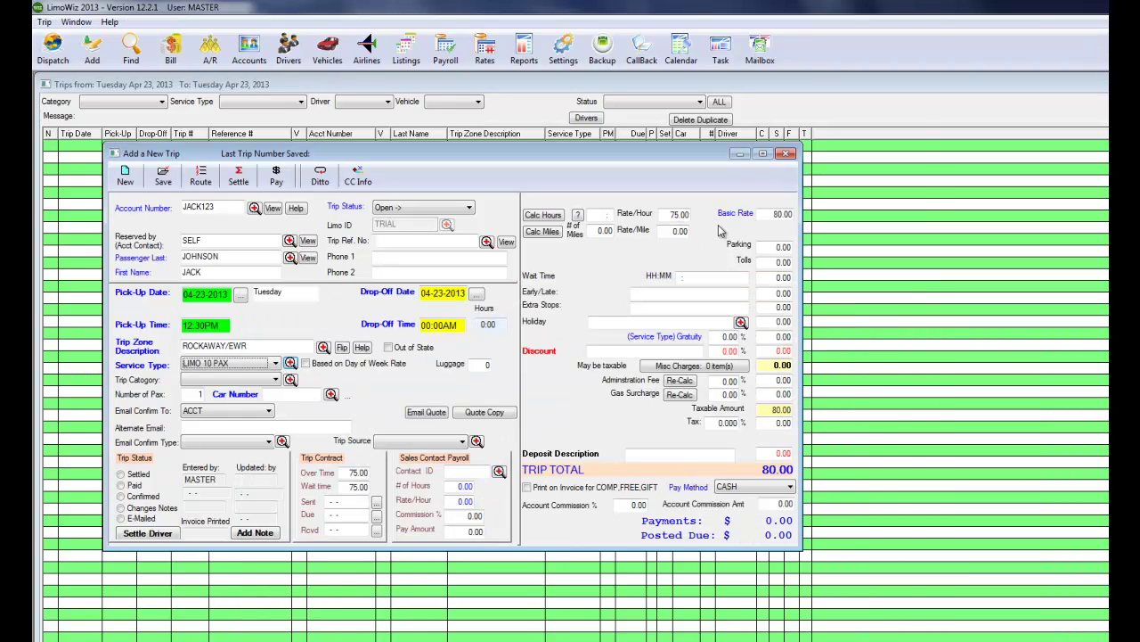
click(771, 217)
click(324, 346)
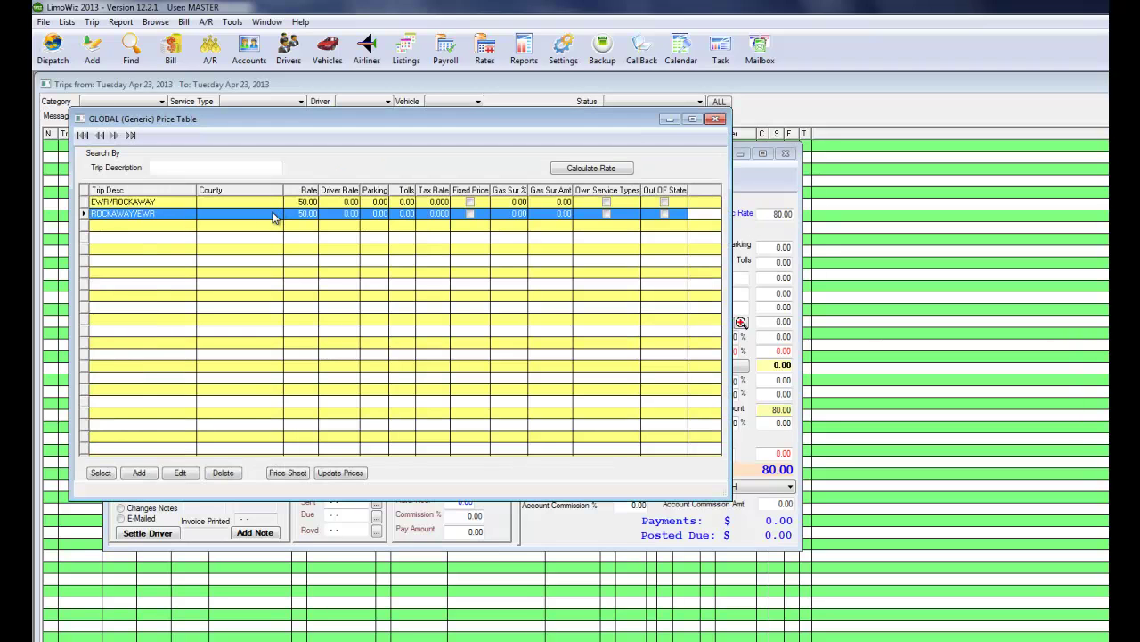
click(715, 118)
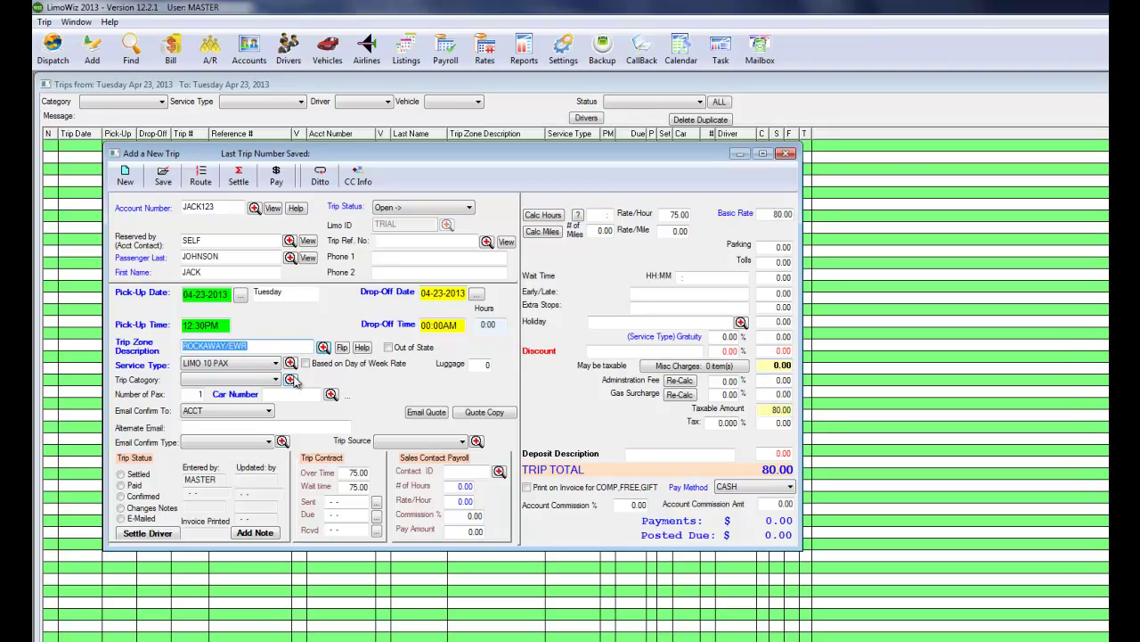
click(252, 380)
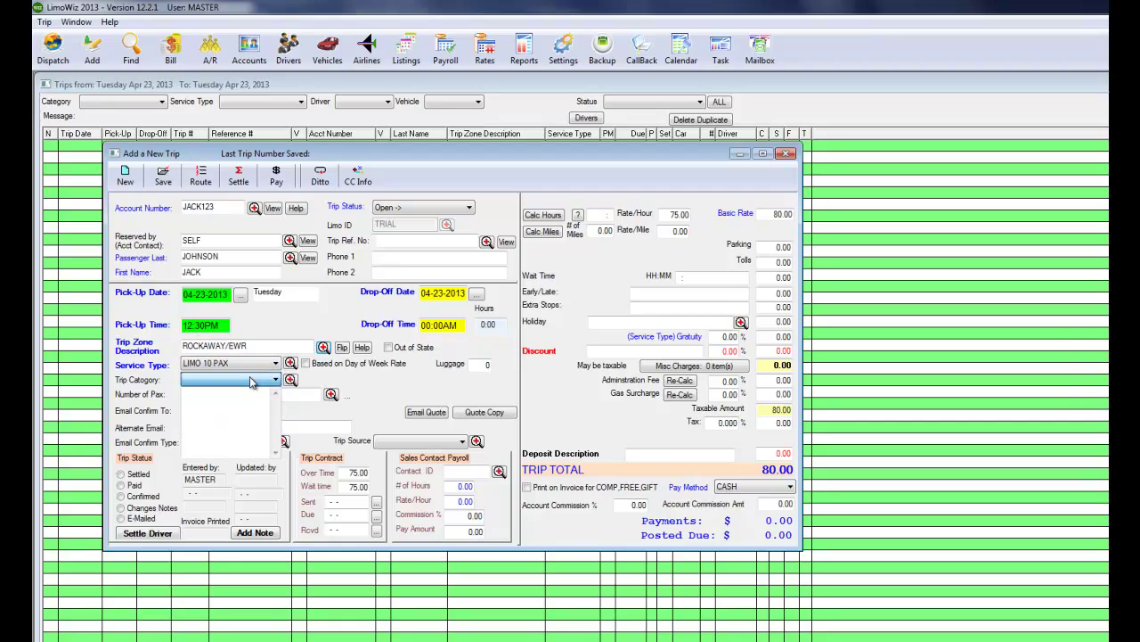
click(254, 378)
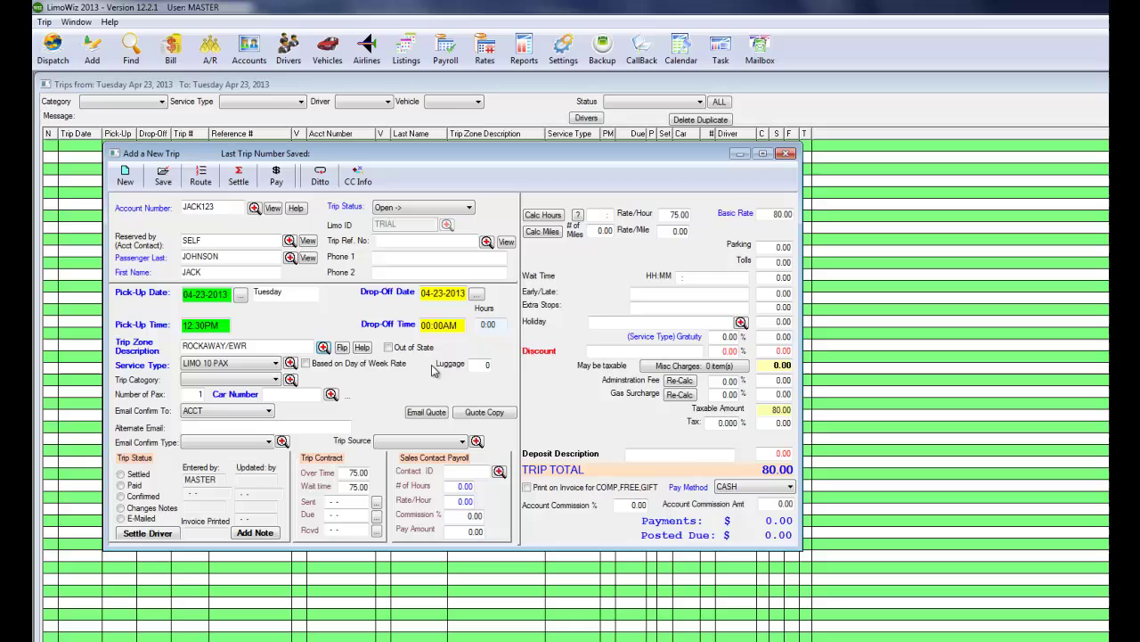
Edit LIMO 10 PAX to a 20% gratuity, save it, and return to the trip.
click(291, 362)
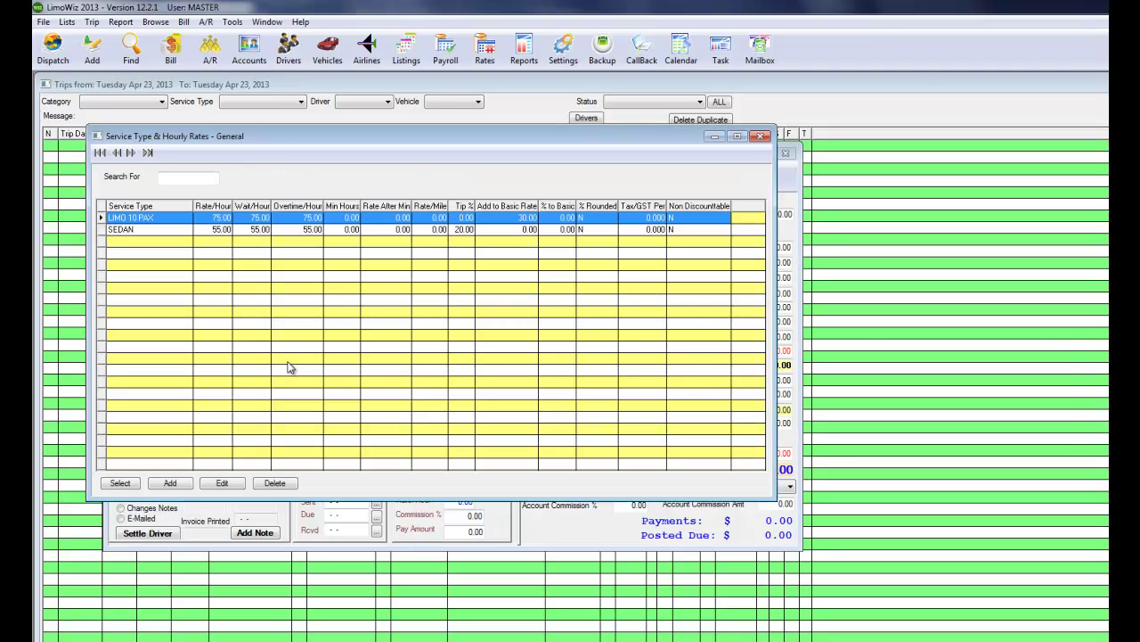
click(222, 482)
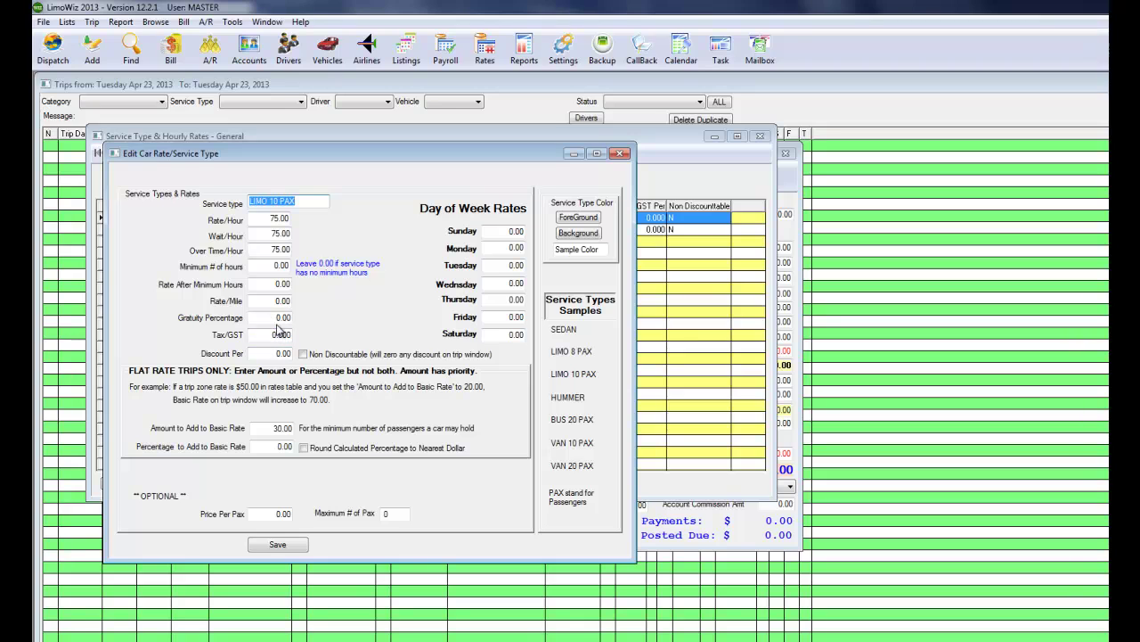
click(278, 319)
text(20)
key(Tab)
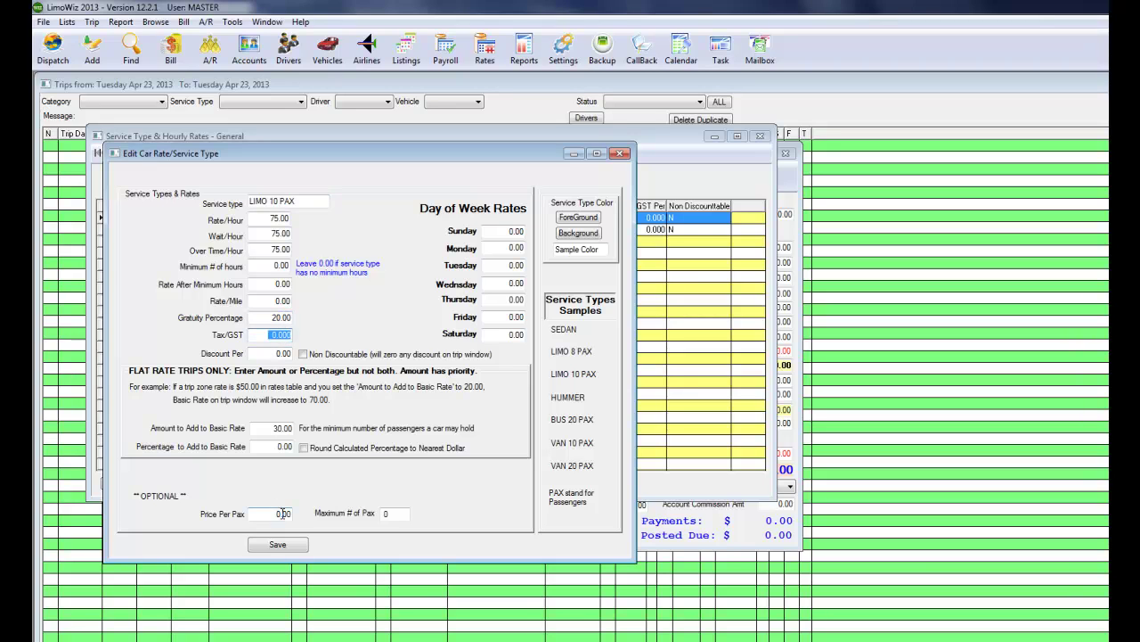
click(278, 545)
click(122, 488)
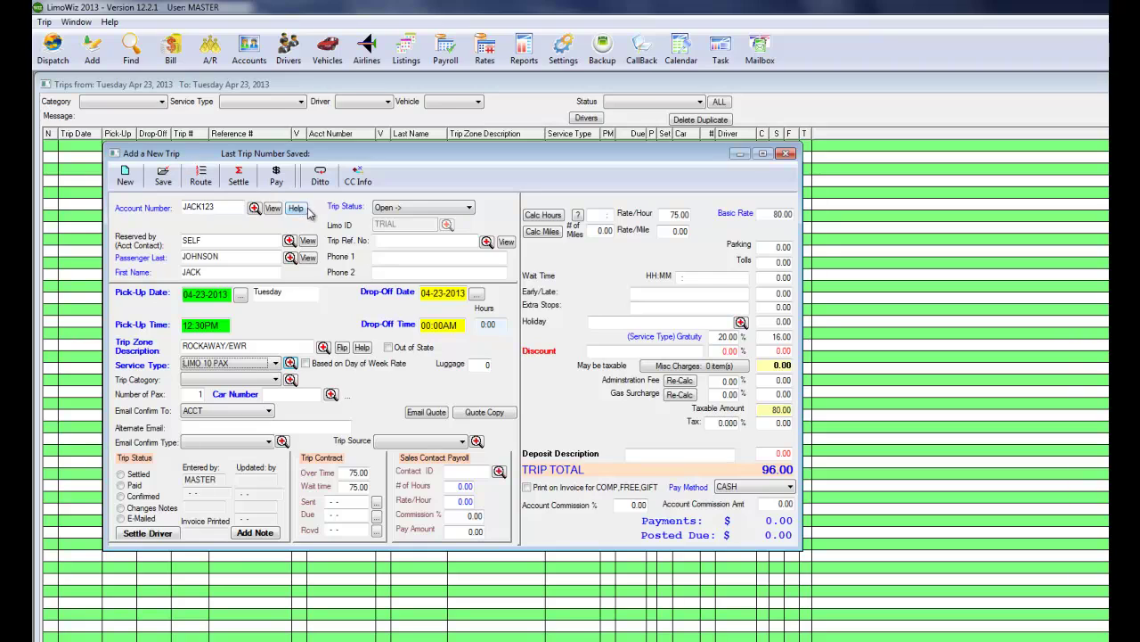
Route the trip from the 100 MAIN ST account address, then add a DEPART line for AMERICAN flight #500 at EWR.
click(201, 176)
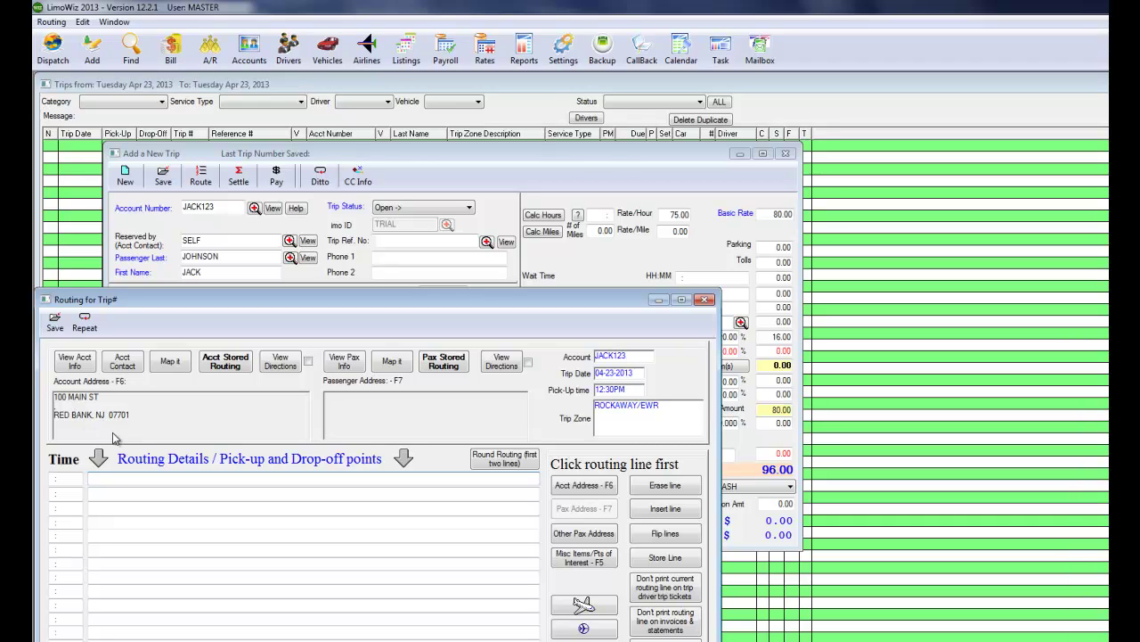
click(582, 487)
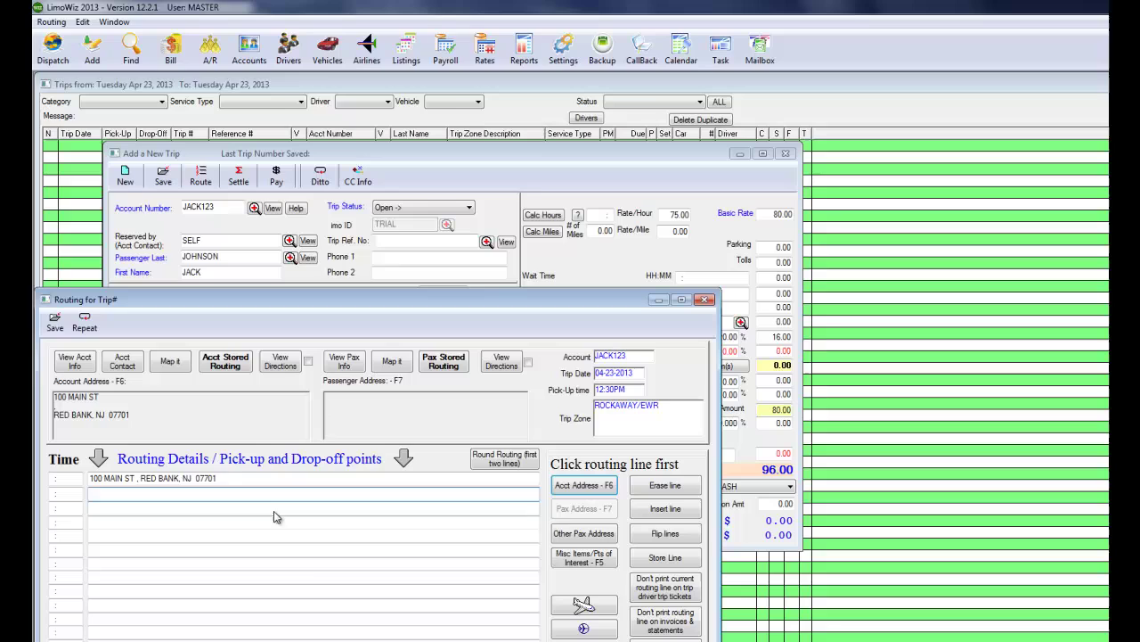
click(582, 605)
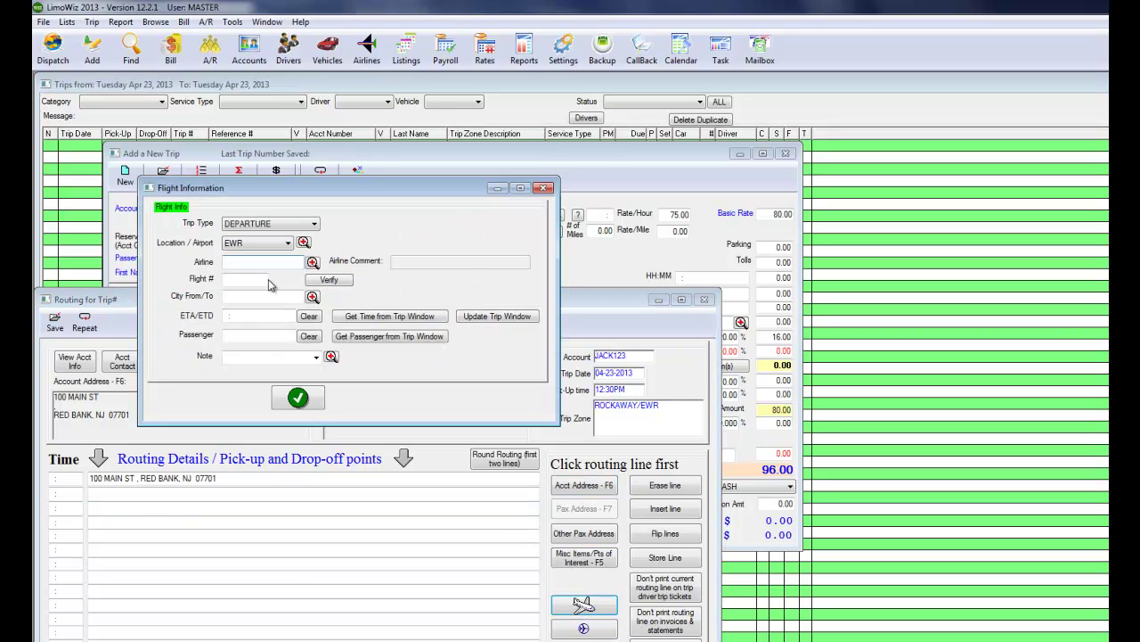
text(AMERICAN)
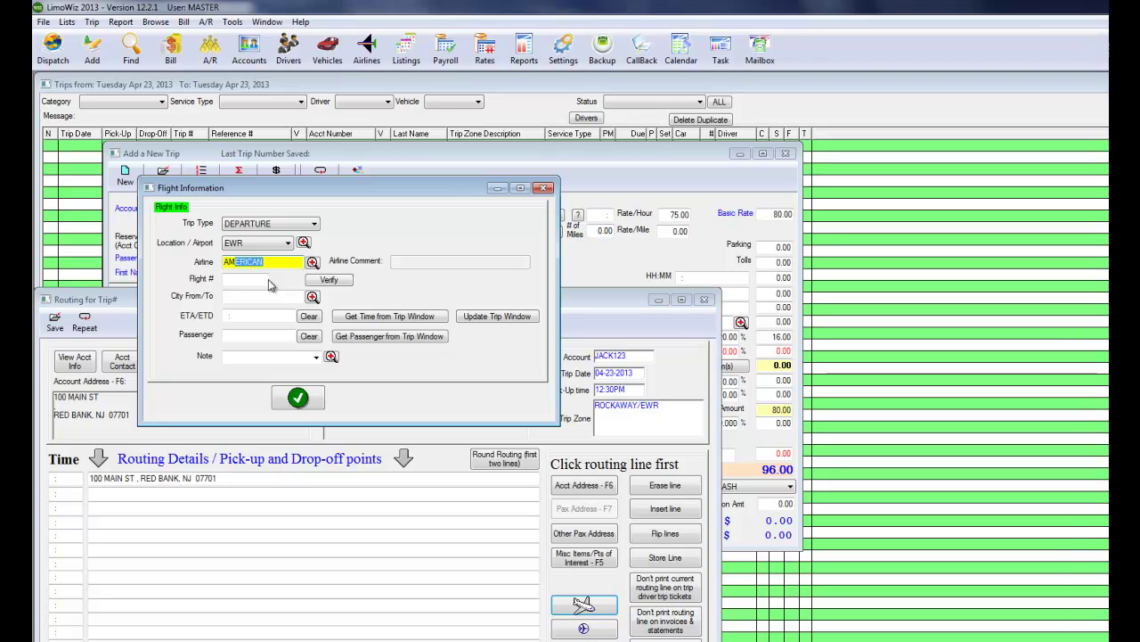
key(Tab)
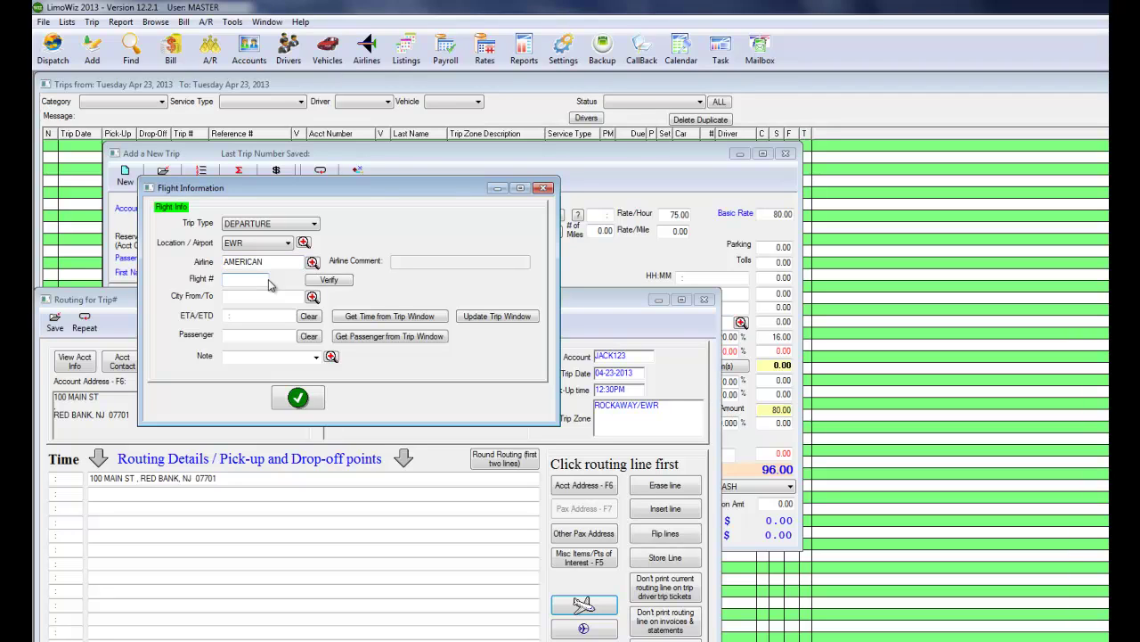
text(500)
key(Tab)
click(299, 397)
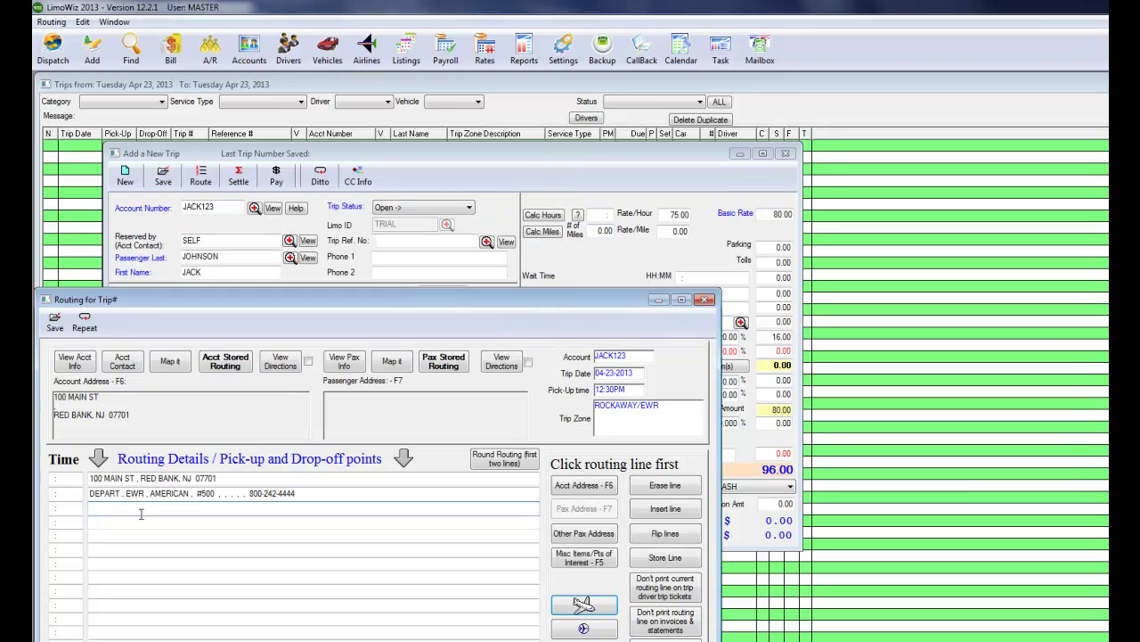
Insert a DO NOT RING THE BELL note as the top routing line and keep it off invoices.
click(92, 478)
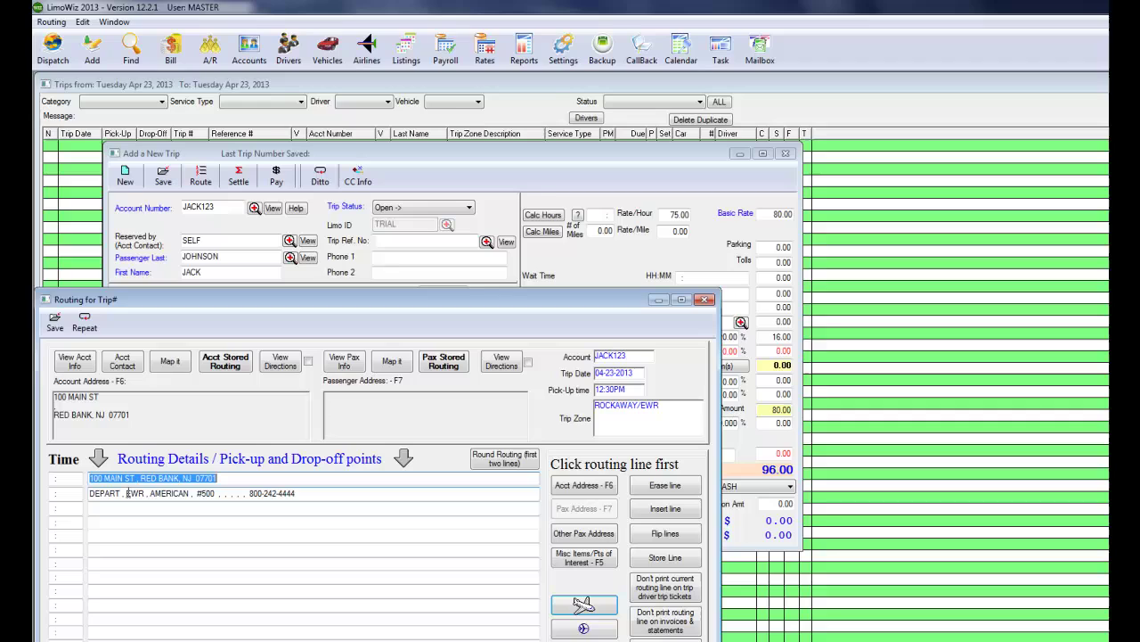
click(131, 490)
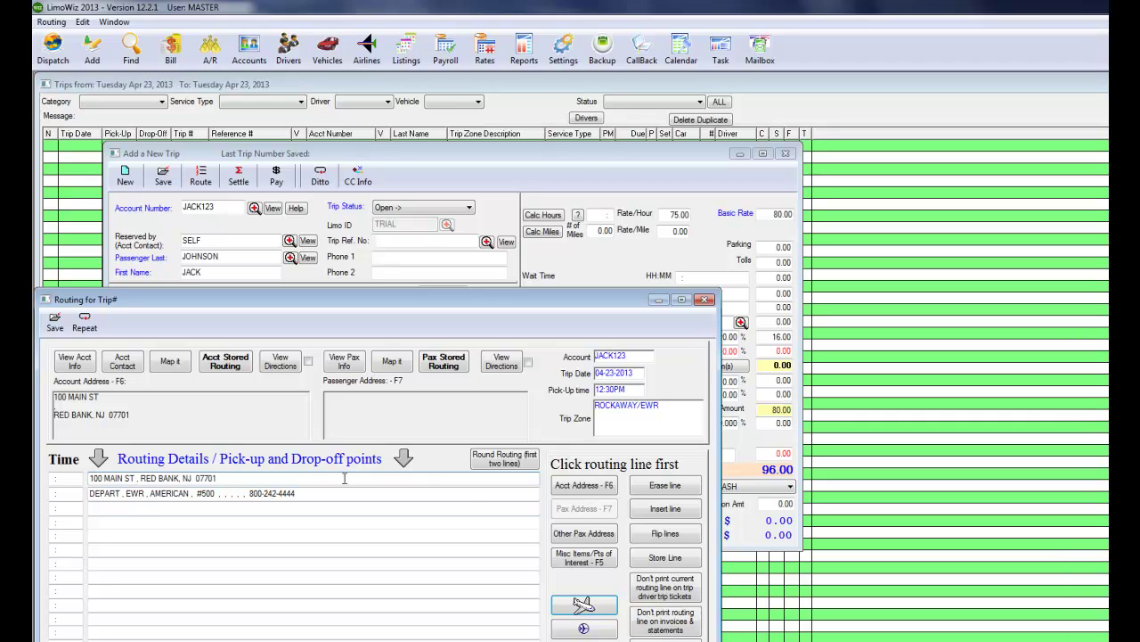
click(679, 510)
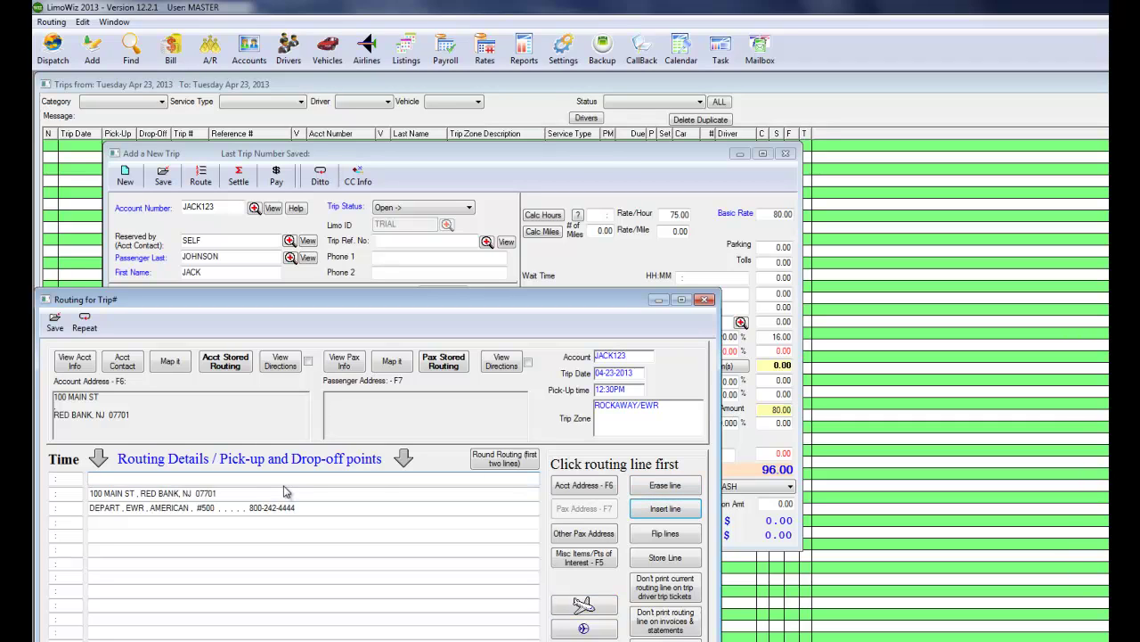
text(DO NOT RING THE BELL)
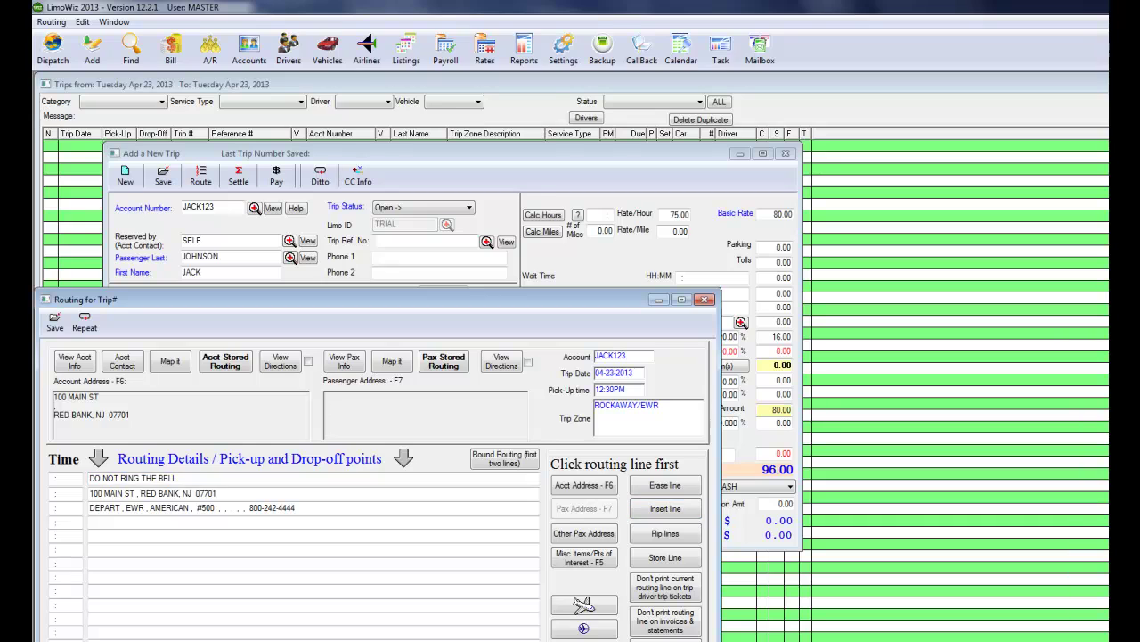
click(160, 479)
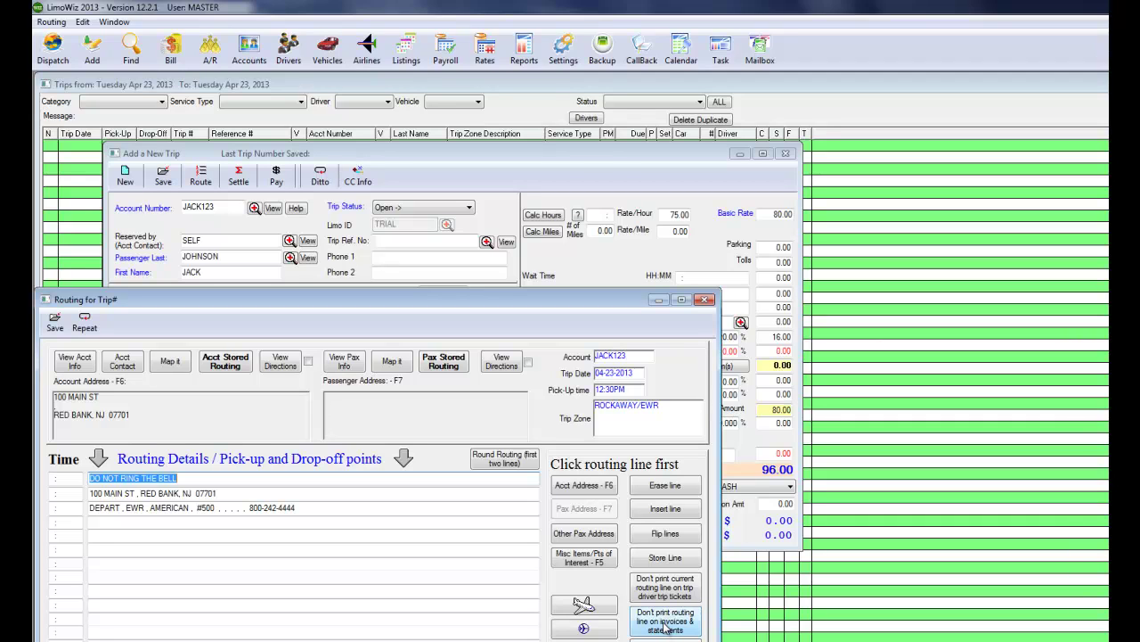
click(664, 623)
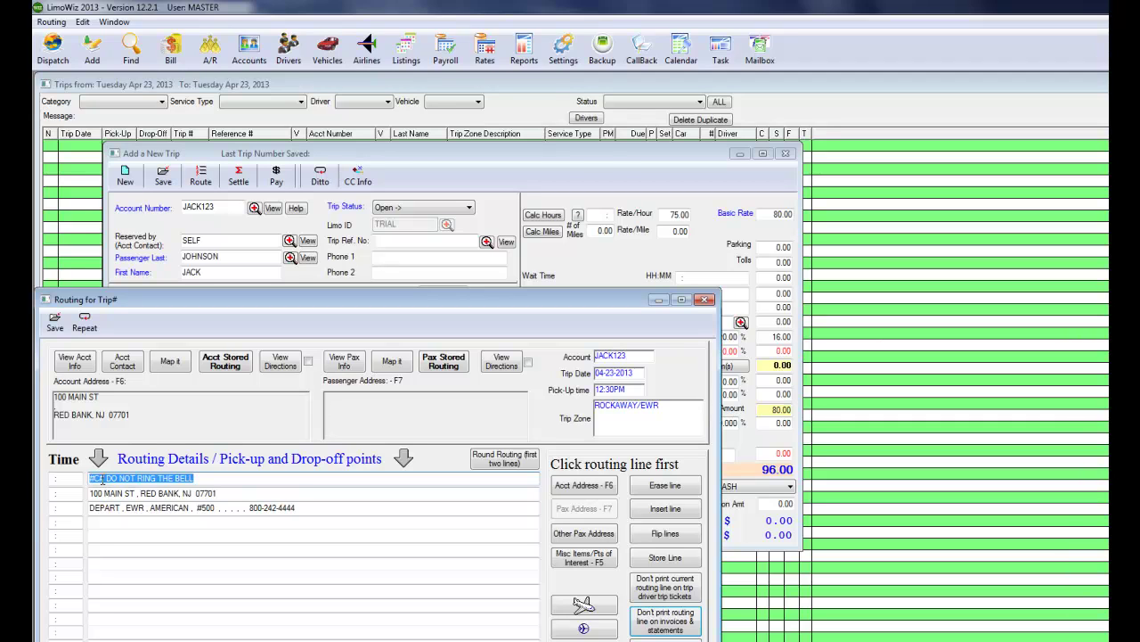
drag(103, 479, 82, 480)
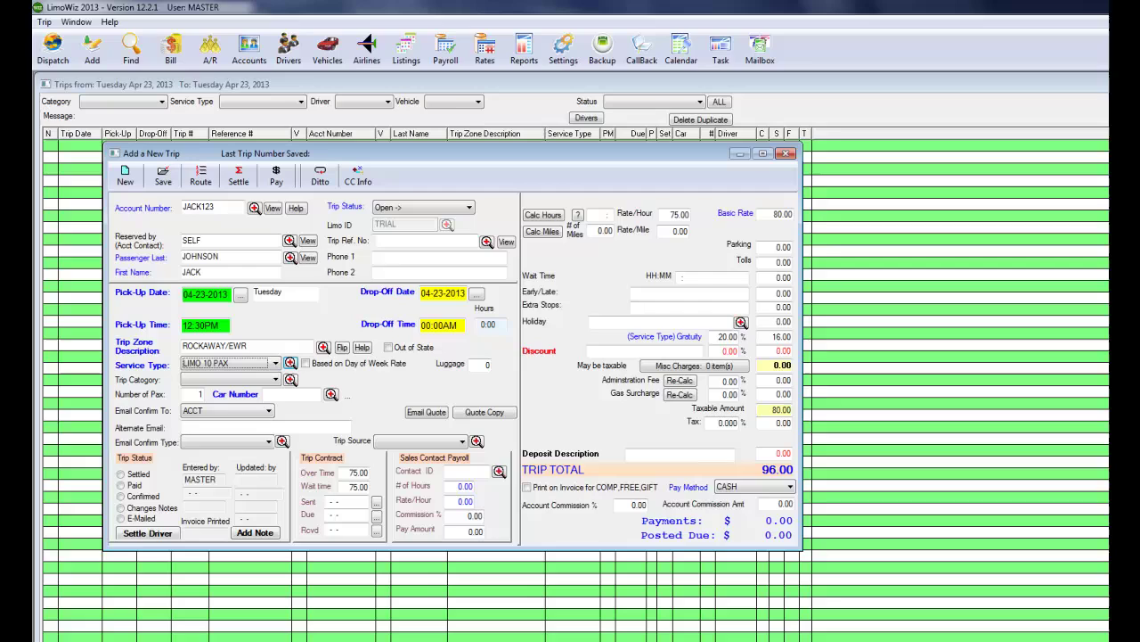
Save trip #10000001, dismiss the Outlook email errors, and start a round trip reversed to EWR/ROCKAWAY.
key(Escape)
click(163, 178)
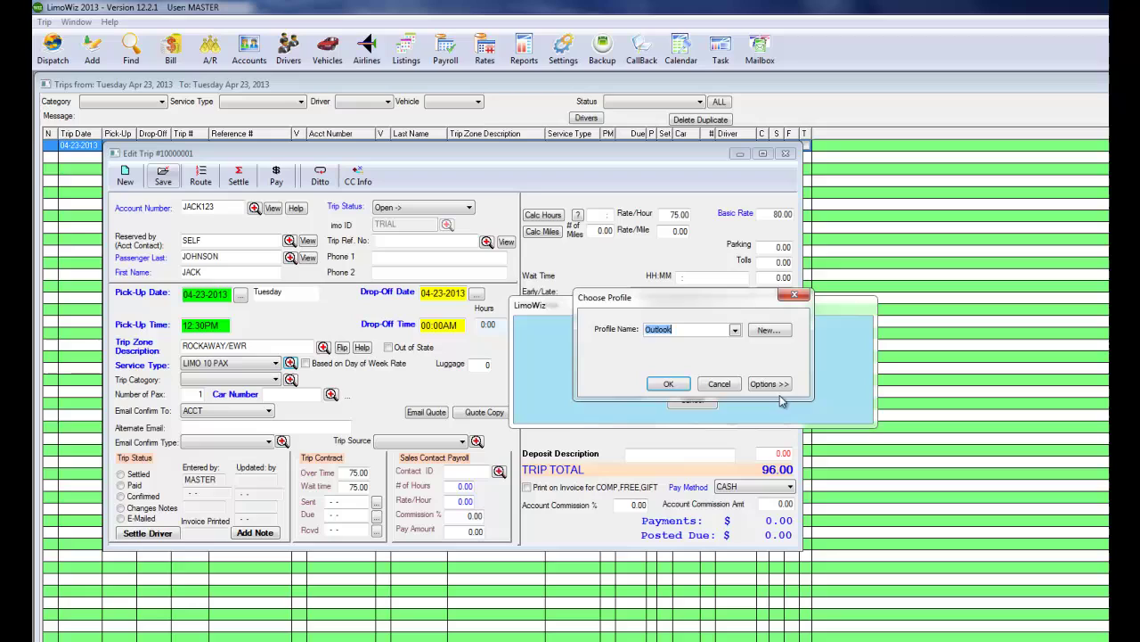
click(720, 384)
click(778, 409)
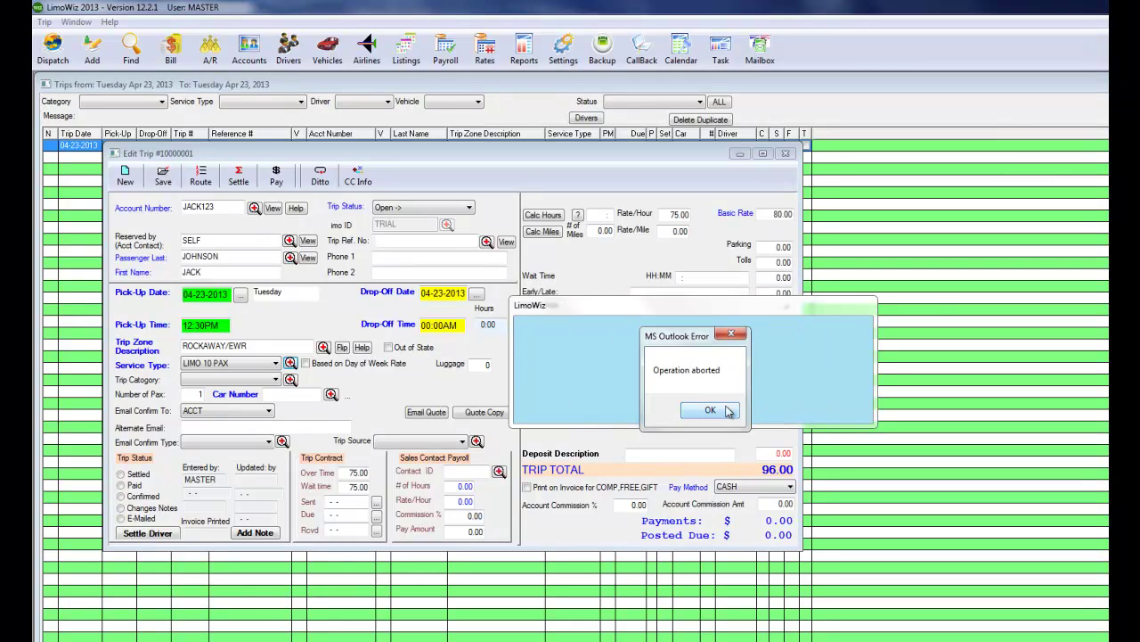
click(710, 408)
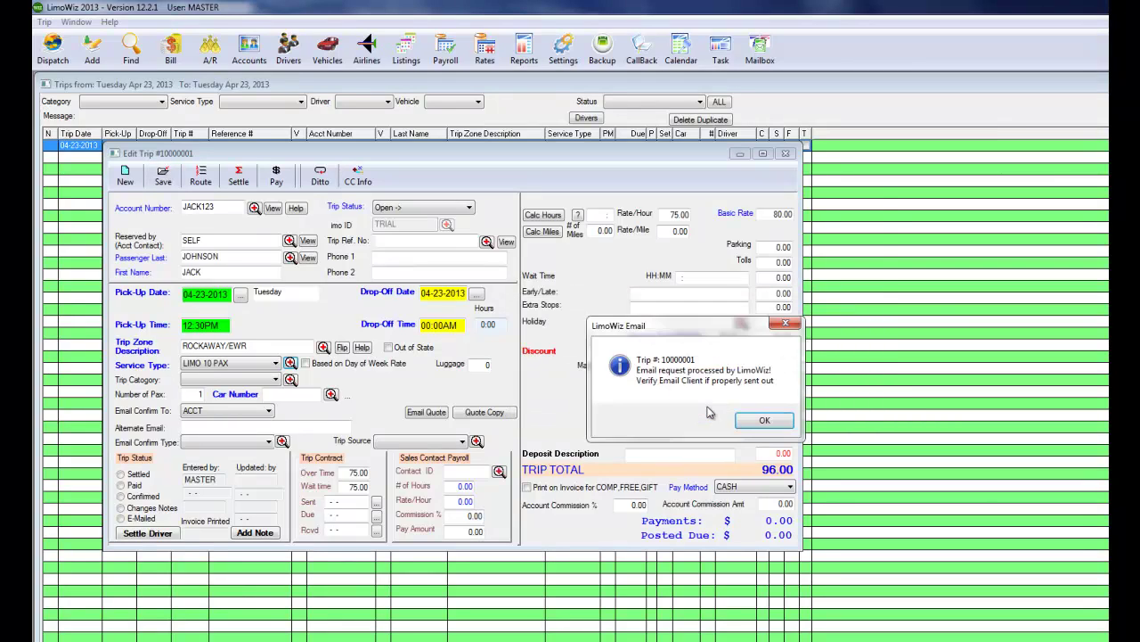
click(762, 418)
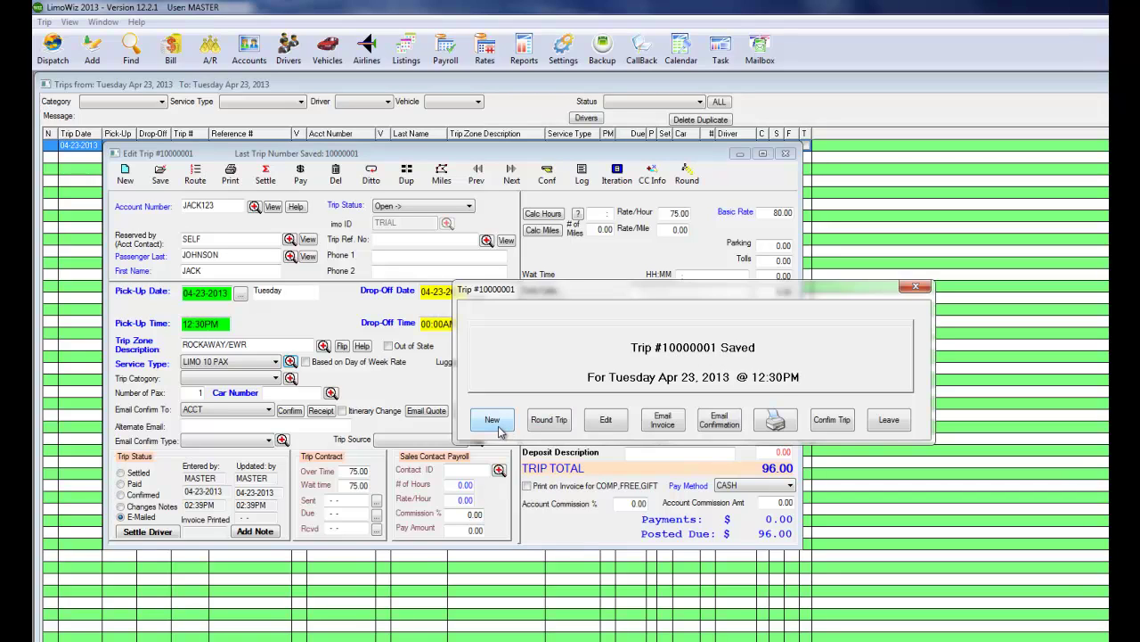
click(552, 422)
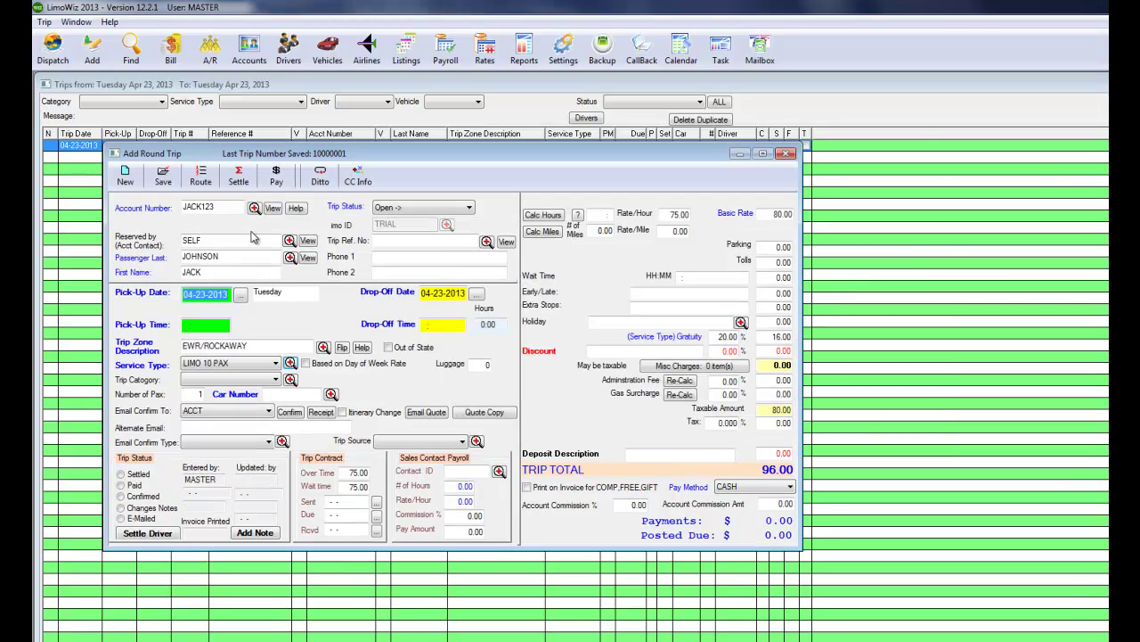
Set the return trip's pick-up time to 06:00PM.
click(205, 325)
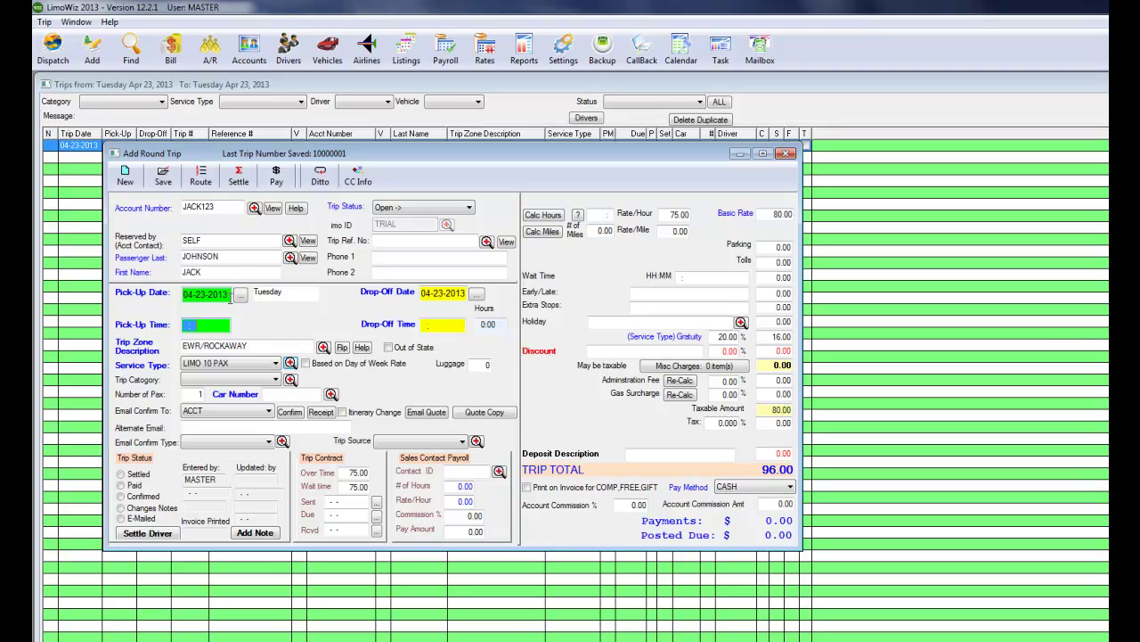
text(06:00PM)
key(Tab)
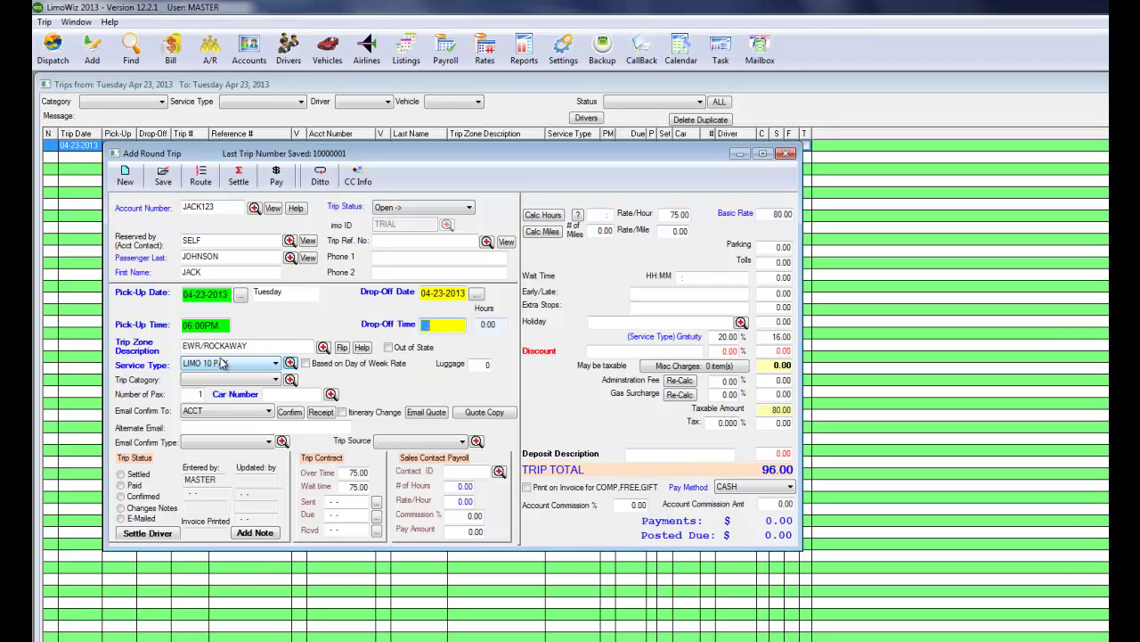
Switch the service type to SEDAN and add 5.00 parking, totalling 65.00.
click(211, 363)
click(204, 395)
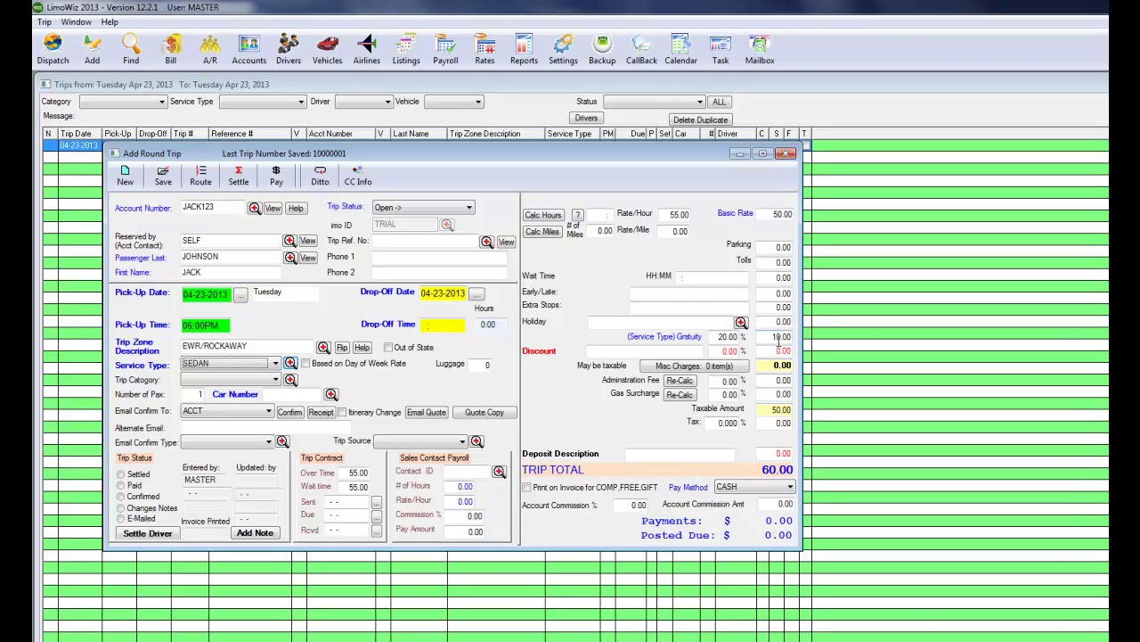
click(776, 247)
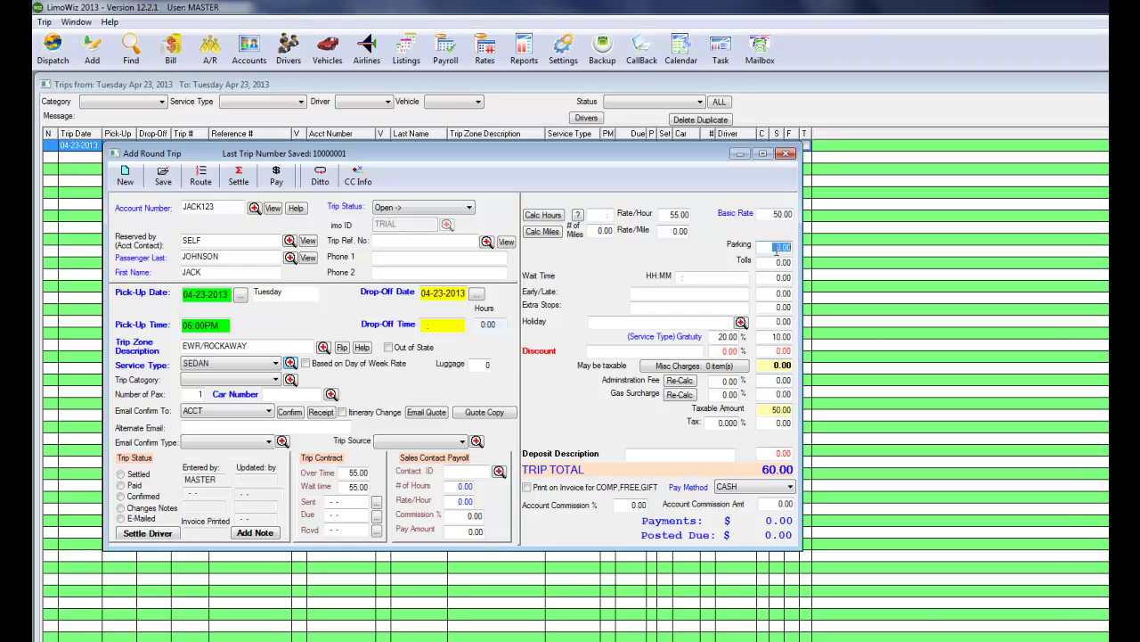
text(5.)
key(Tab)
Add an arrival routing line for UNITED flight #600 from DENVER into EWR.
click(200, 175)
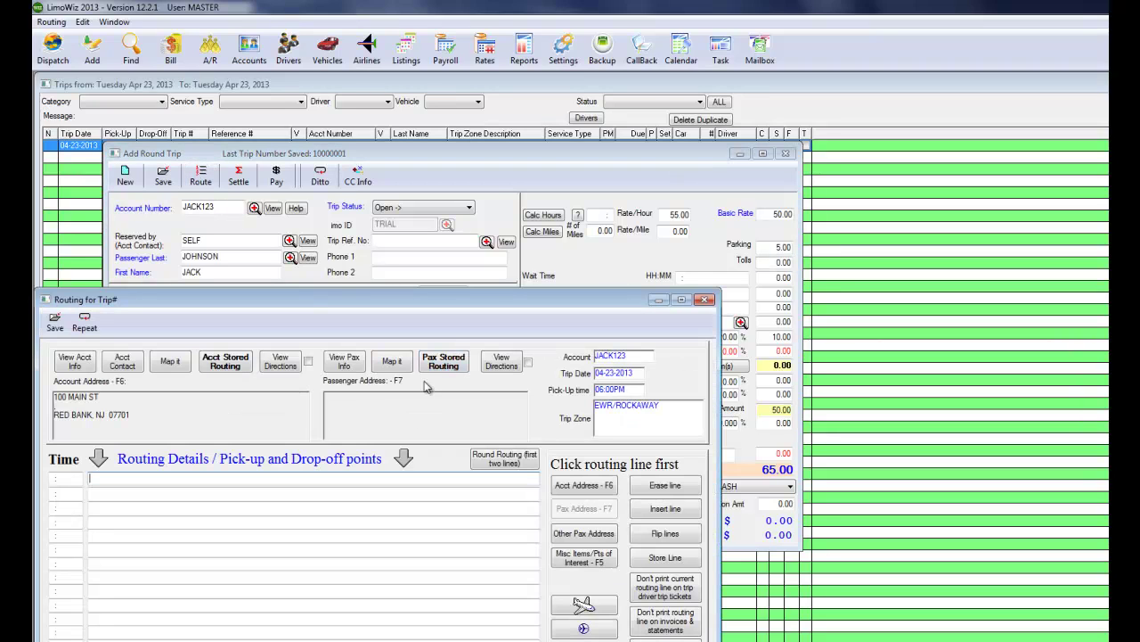
click(584, 604)
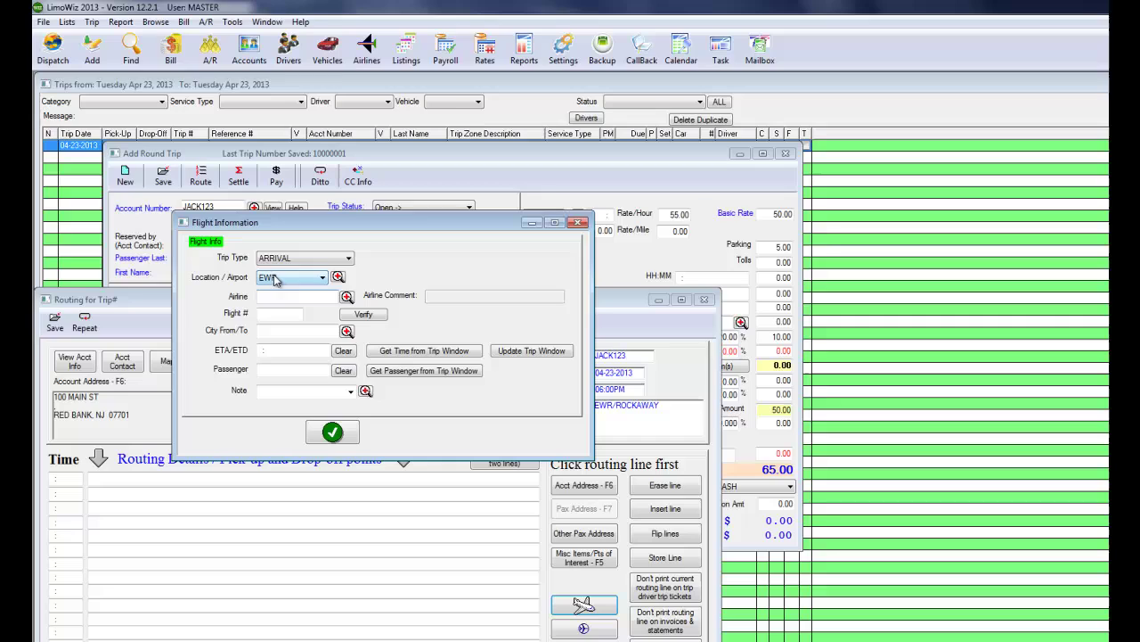
click(289, 297)
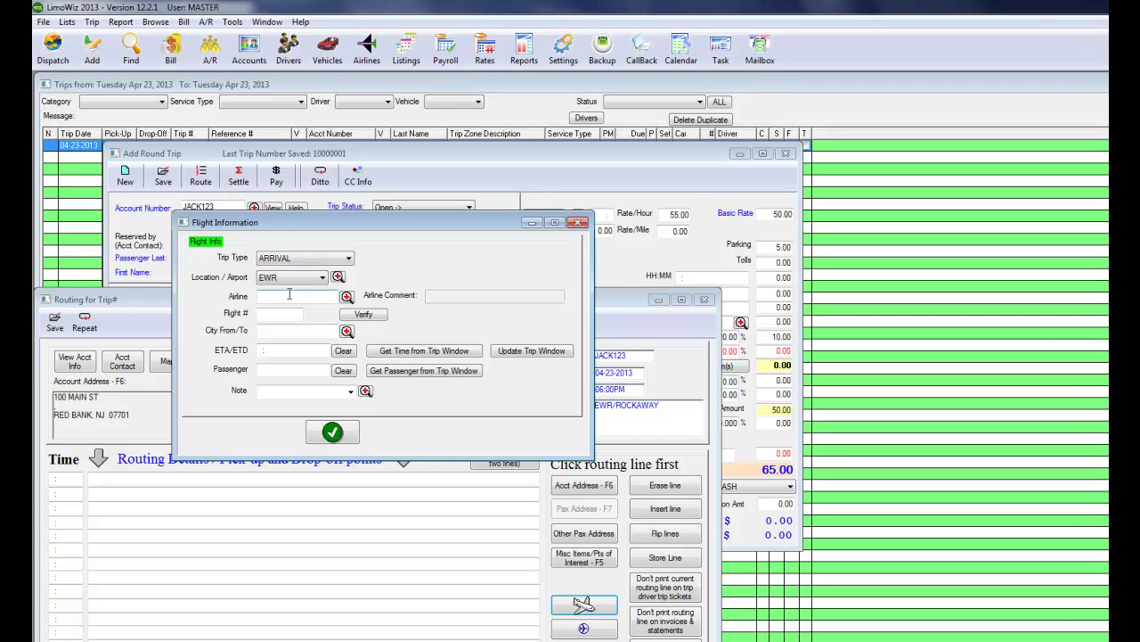
text(u)
key(Tab)
key(Tab)
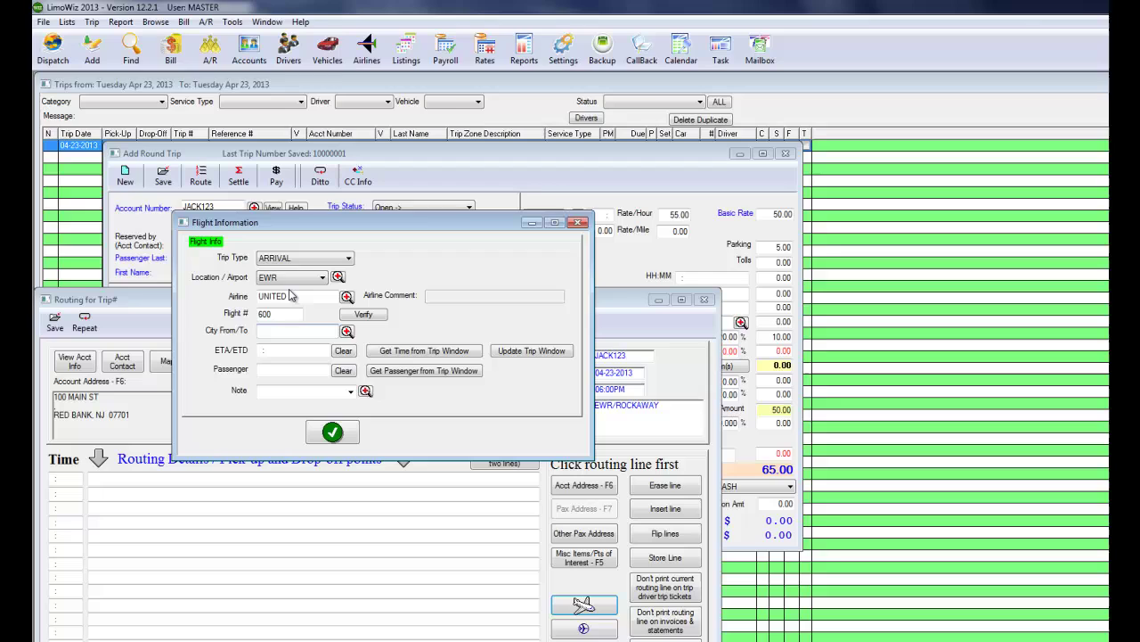
text(den)
key(Tab)
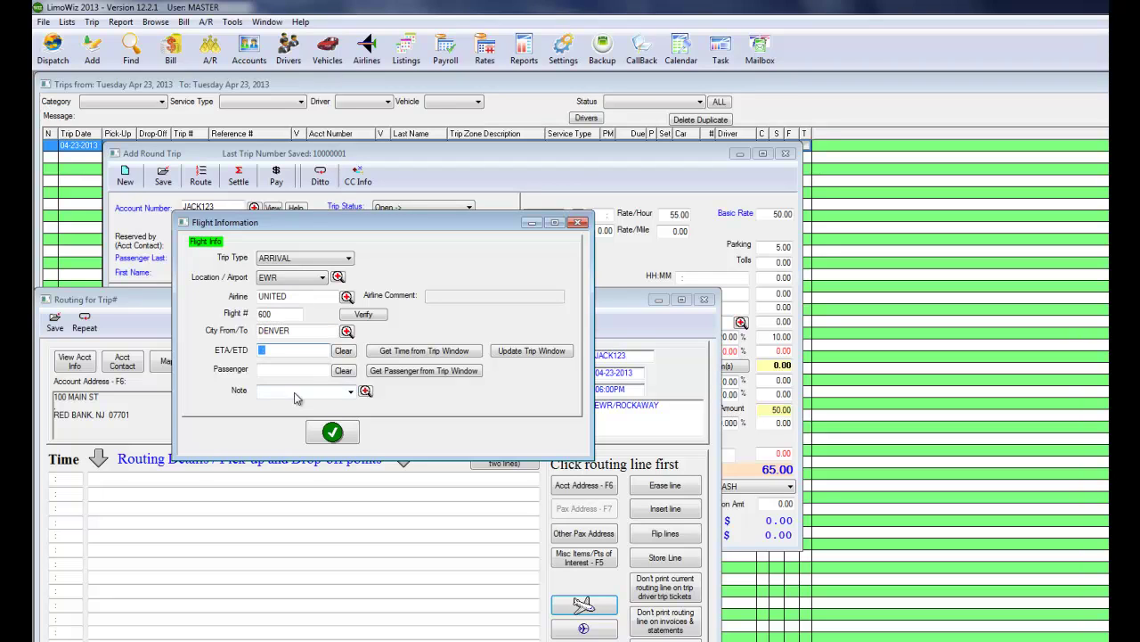
click(332, 432)
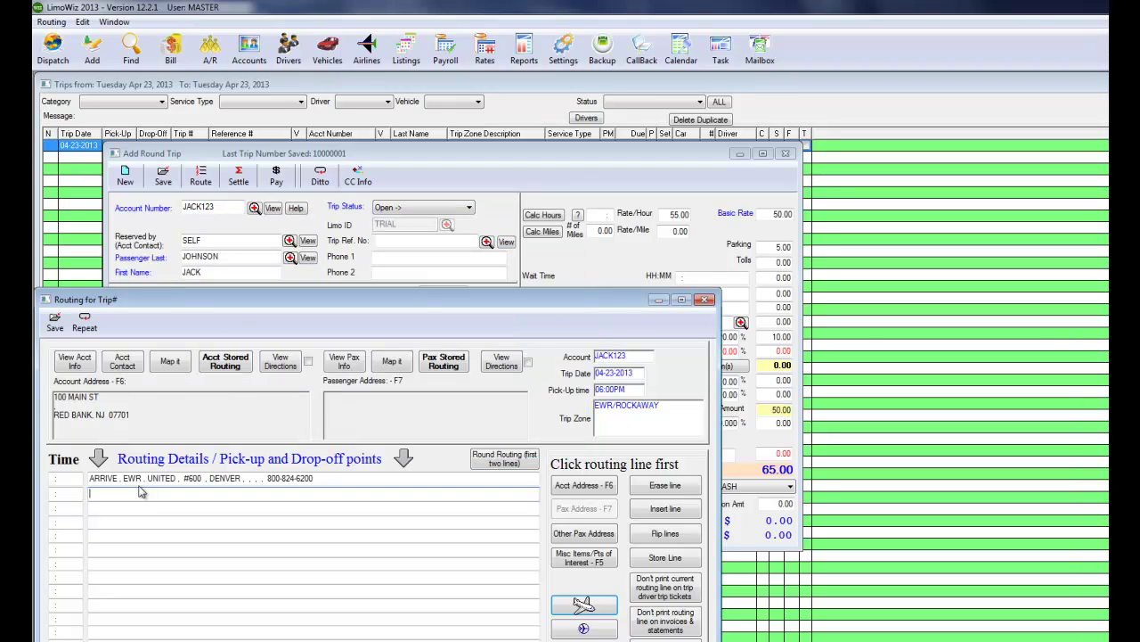
Add the 100 MAIN ST account address as drop-off, leave Email Confirm To blank, and save trip #10000002.
click(581, 487)
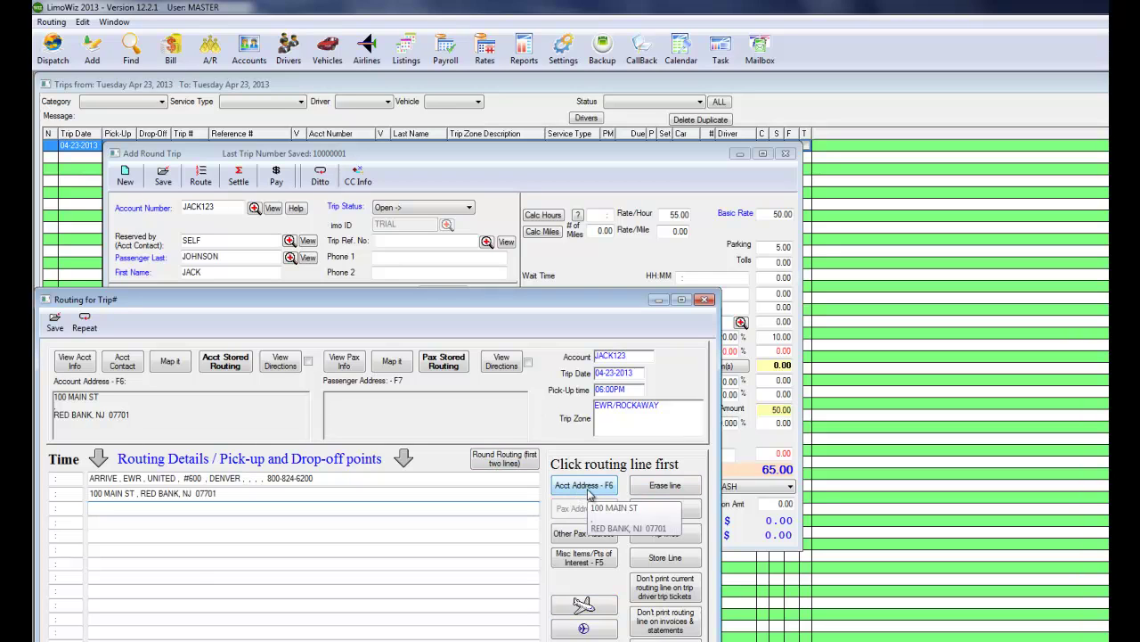
click(583, 604)
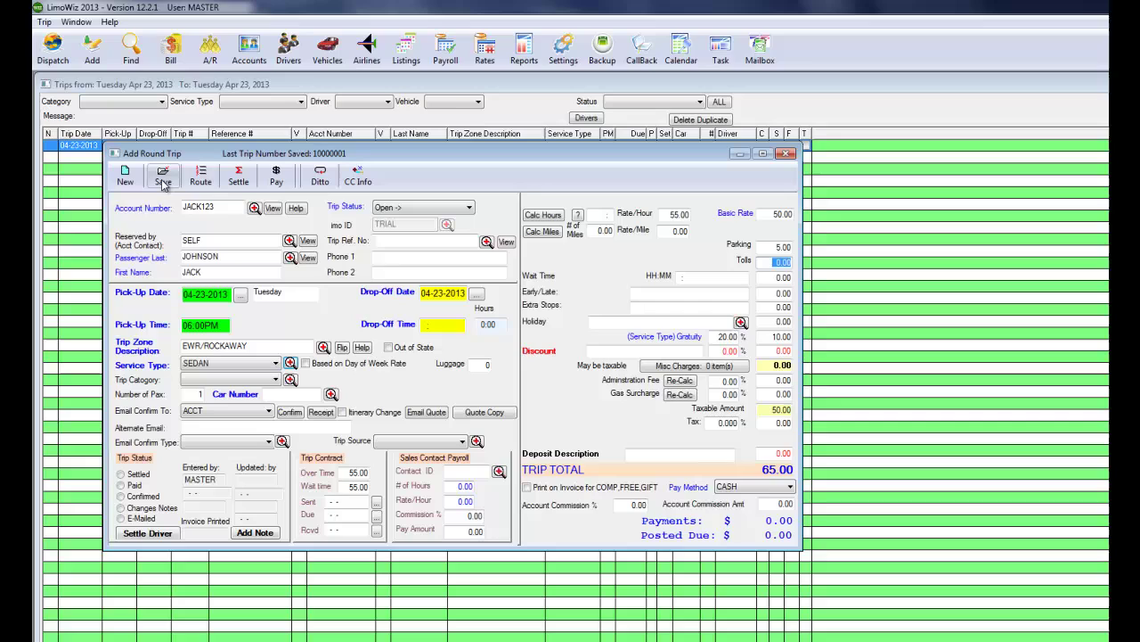
click(268, 411)
click(226, 433)
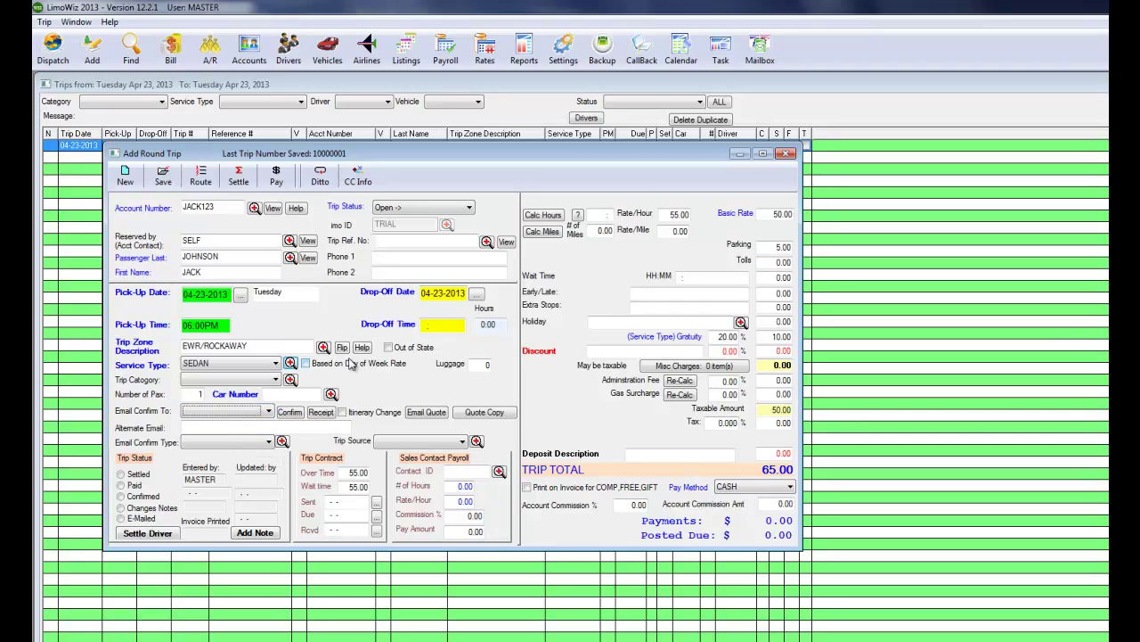
click(163, 175)
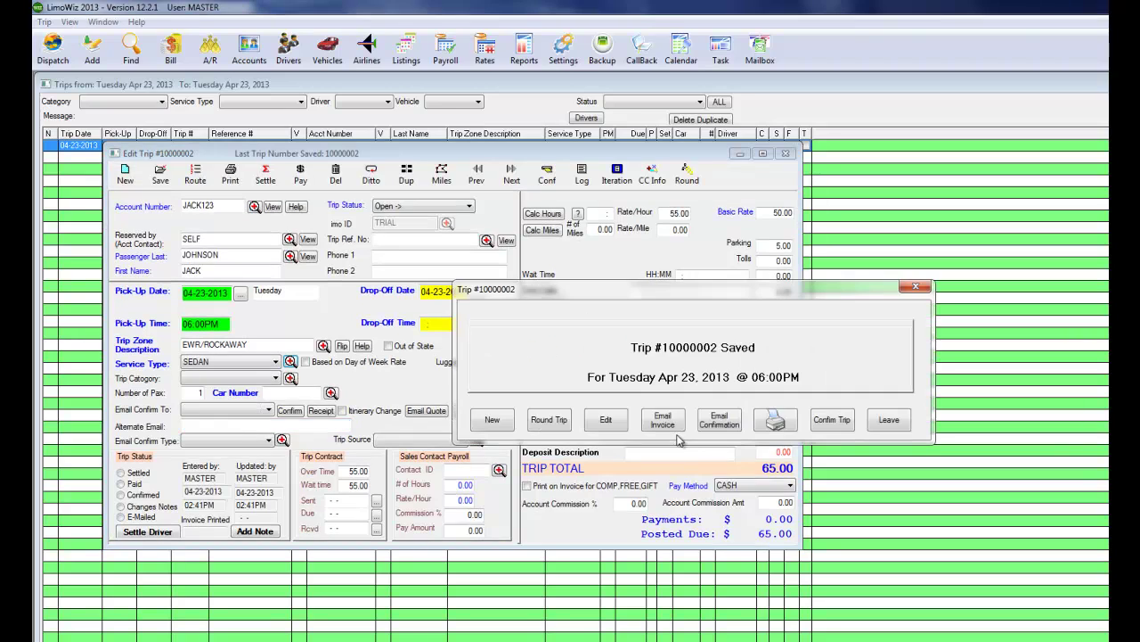